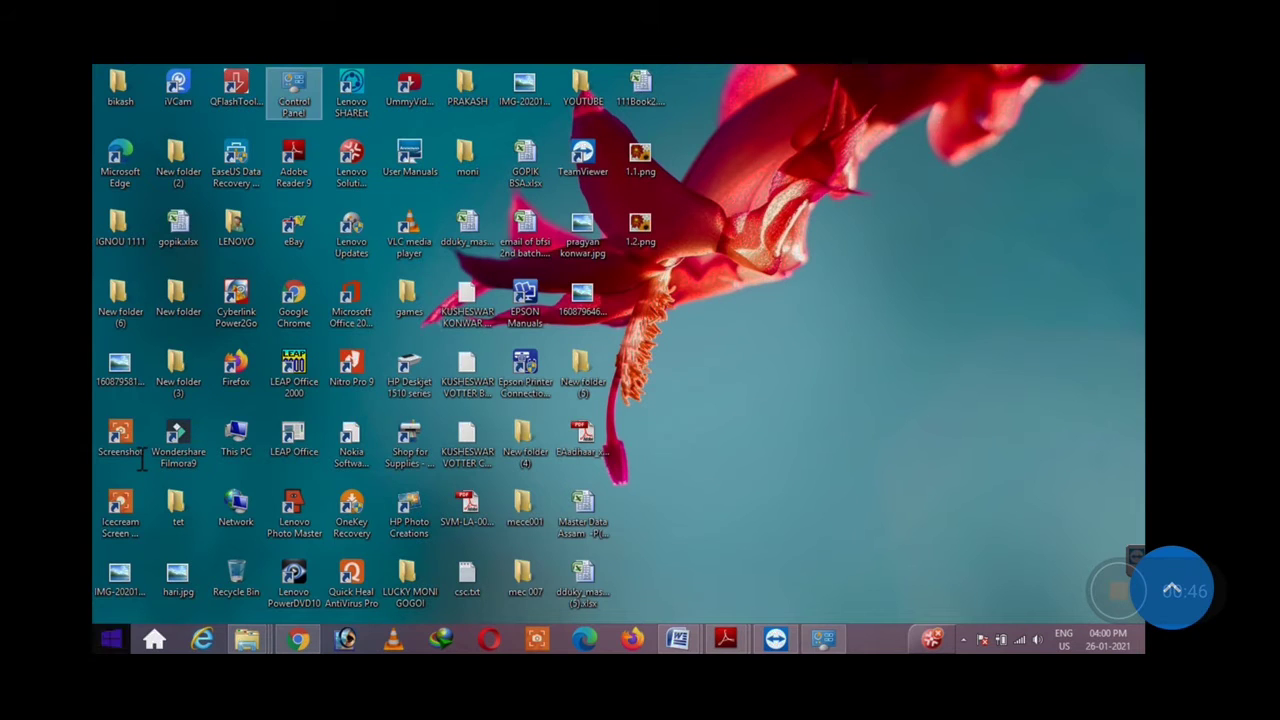
Step: Search the computer for Excel and launch Microsoft Office Excel 2007
{"action": "left_click", "coordinate": [111, 638]}
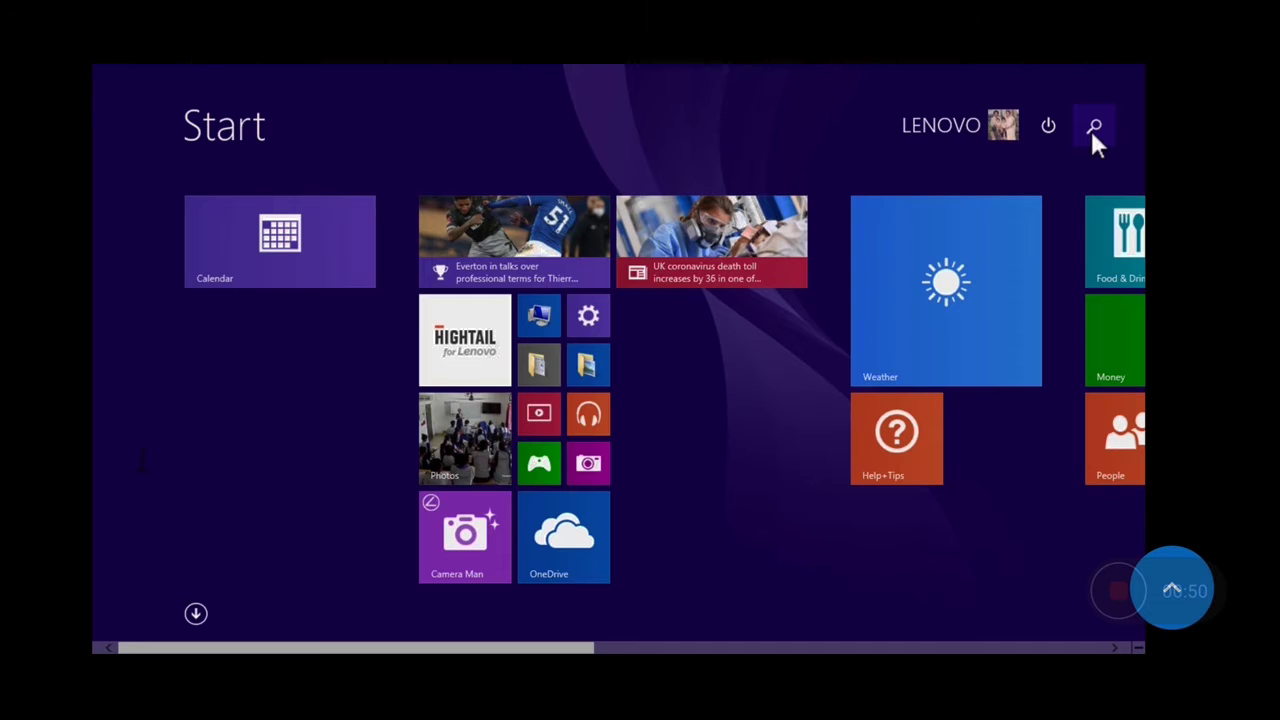
{"action": "left_click", "coordinate": [1095, 128]}
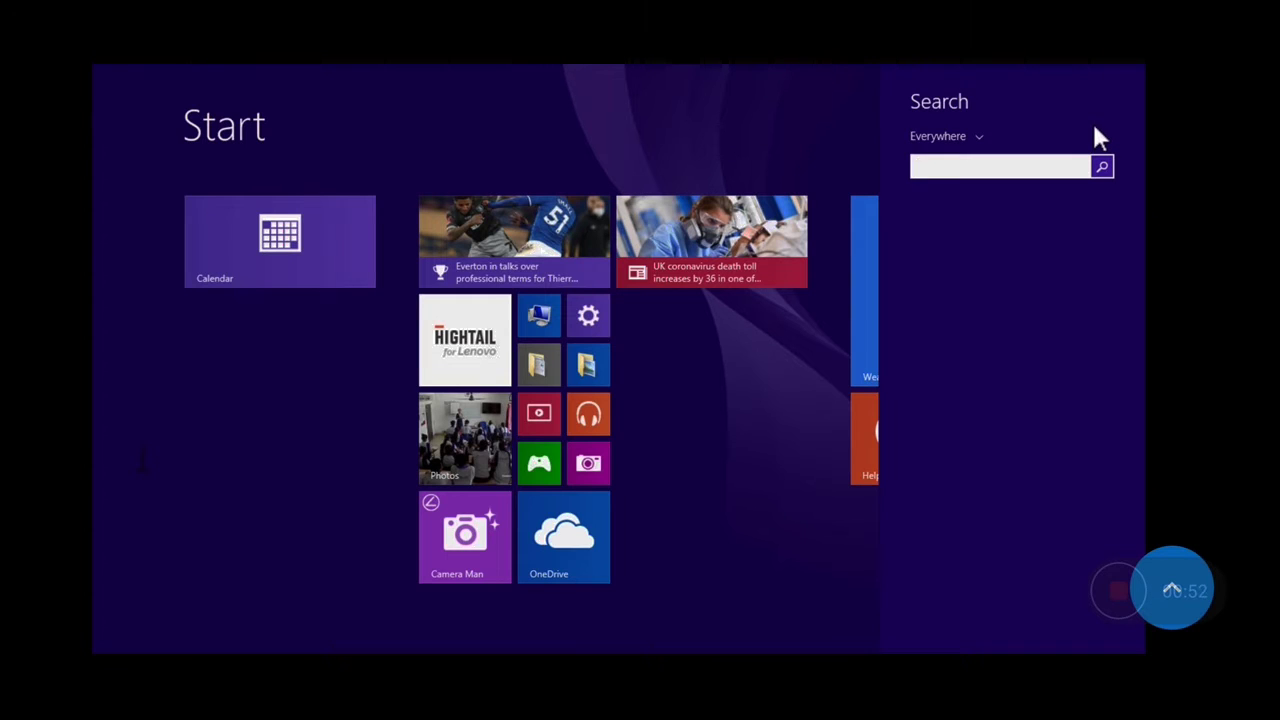
{"action": "type", "text": "e"}
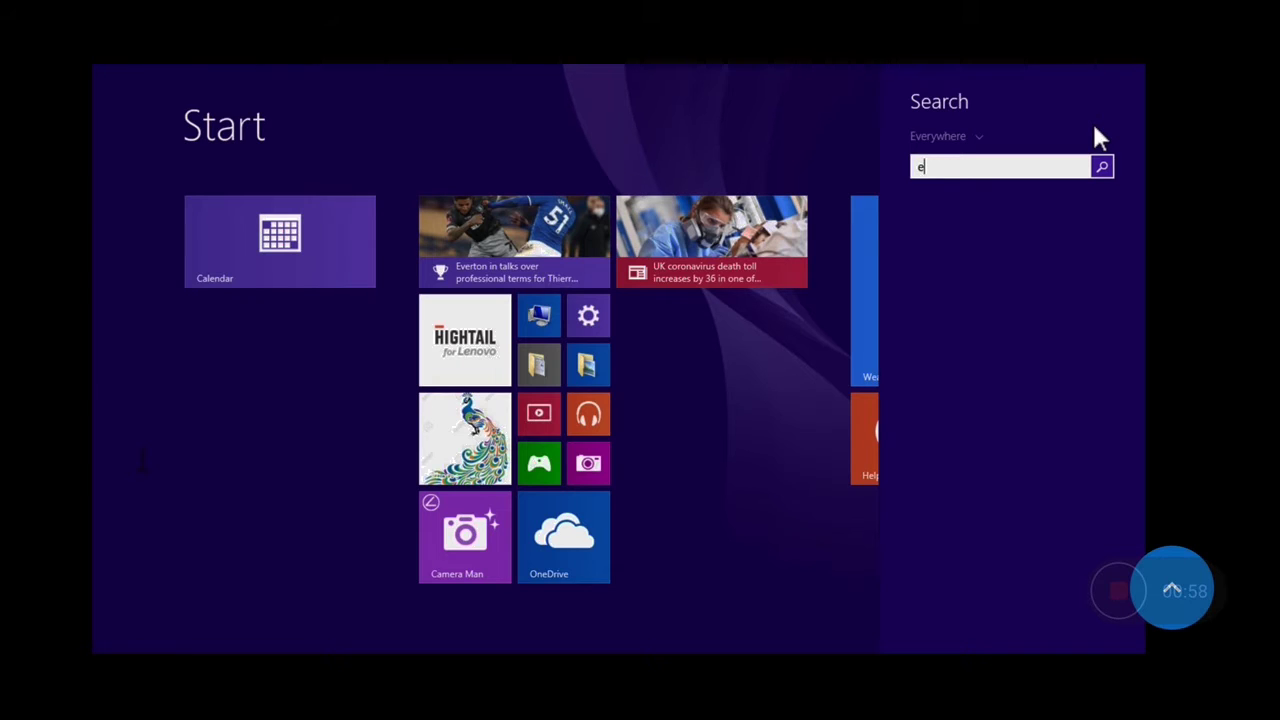
{"action": "type", "text": "xc"}
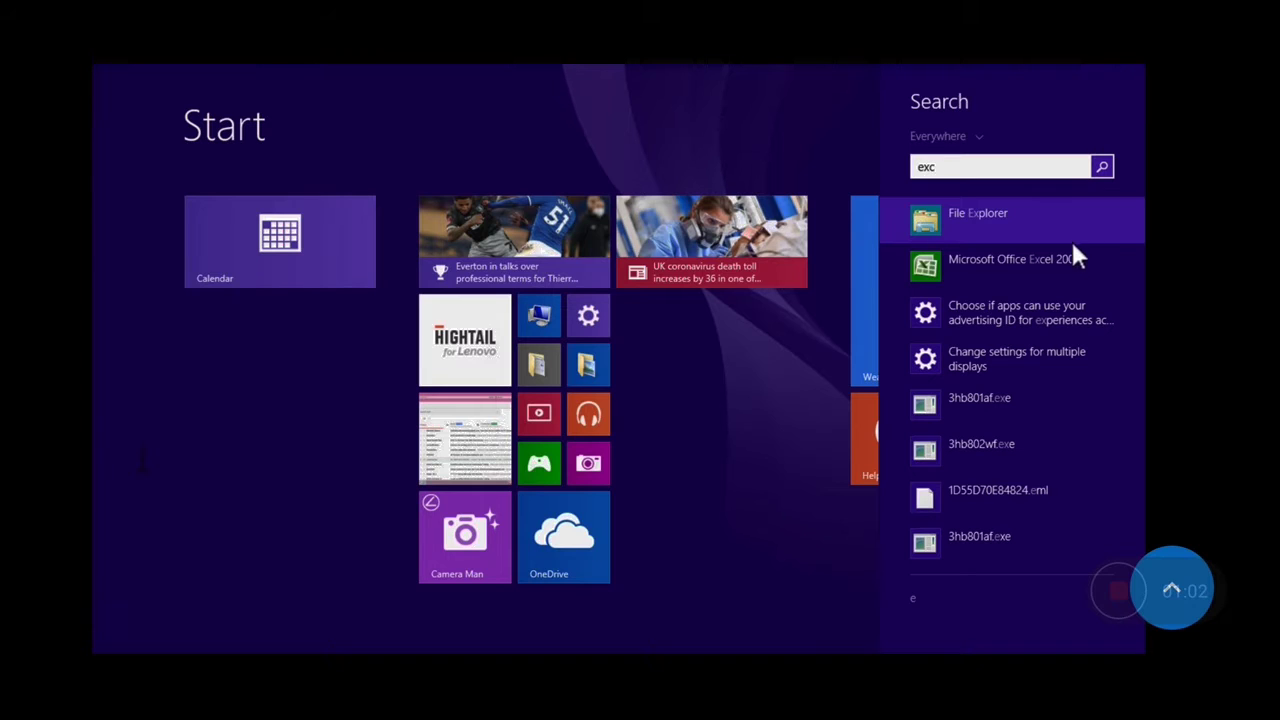
{"action": "type", "text": "l"}
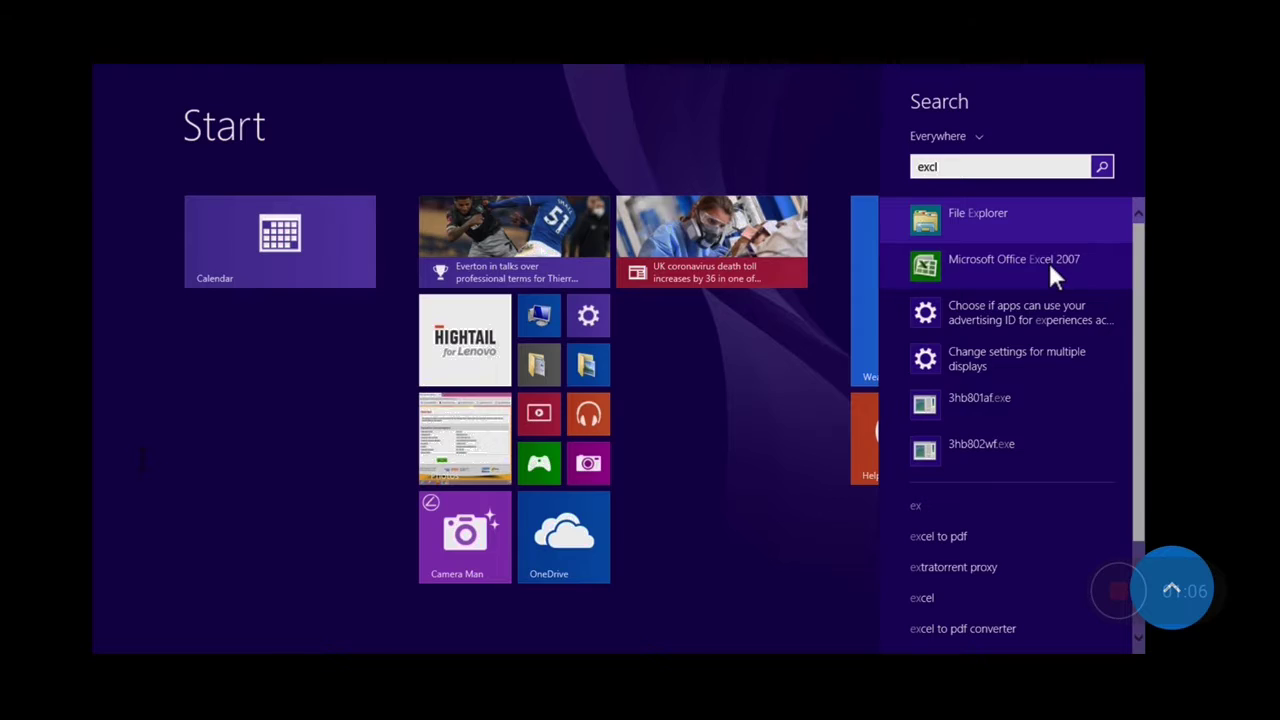
{"action": "left_click", "coordinate": [1048, 260]}
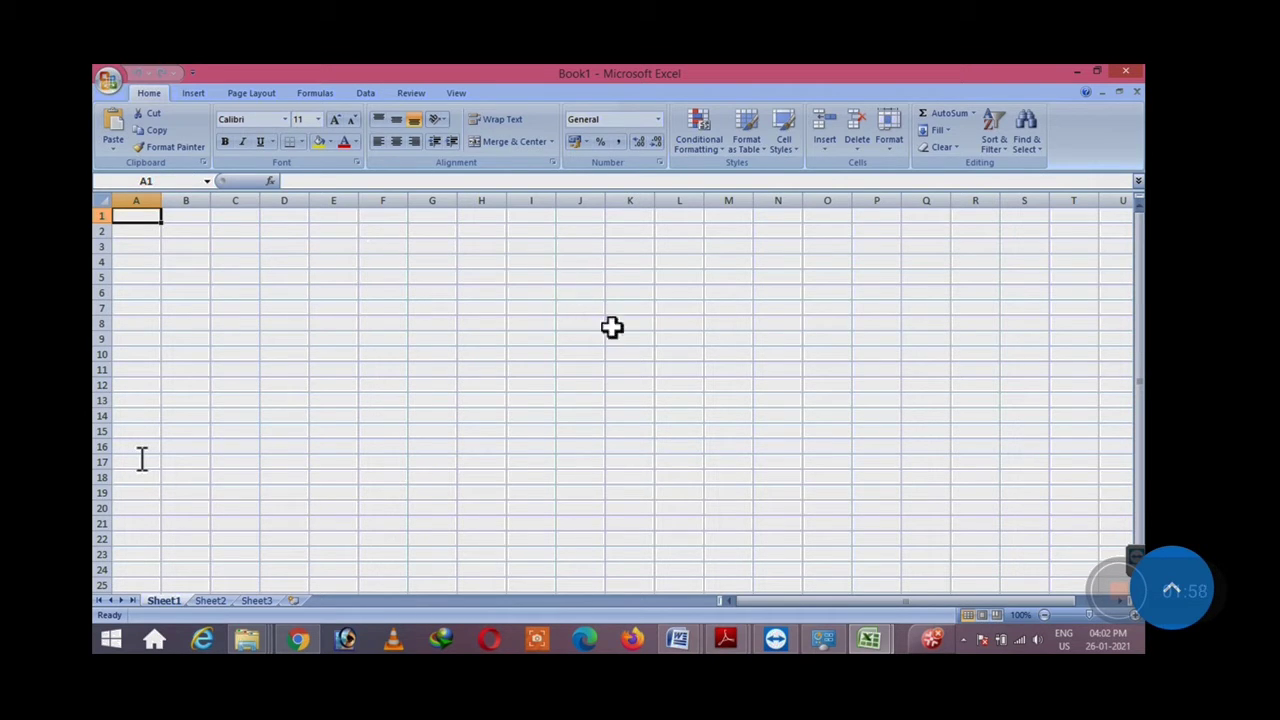
Step: Dismiss the pop-up notification and select columns A, B, C and D one after another
{"action": "left_click", "coordinate": [378, 290]}
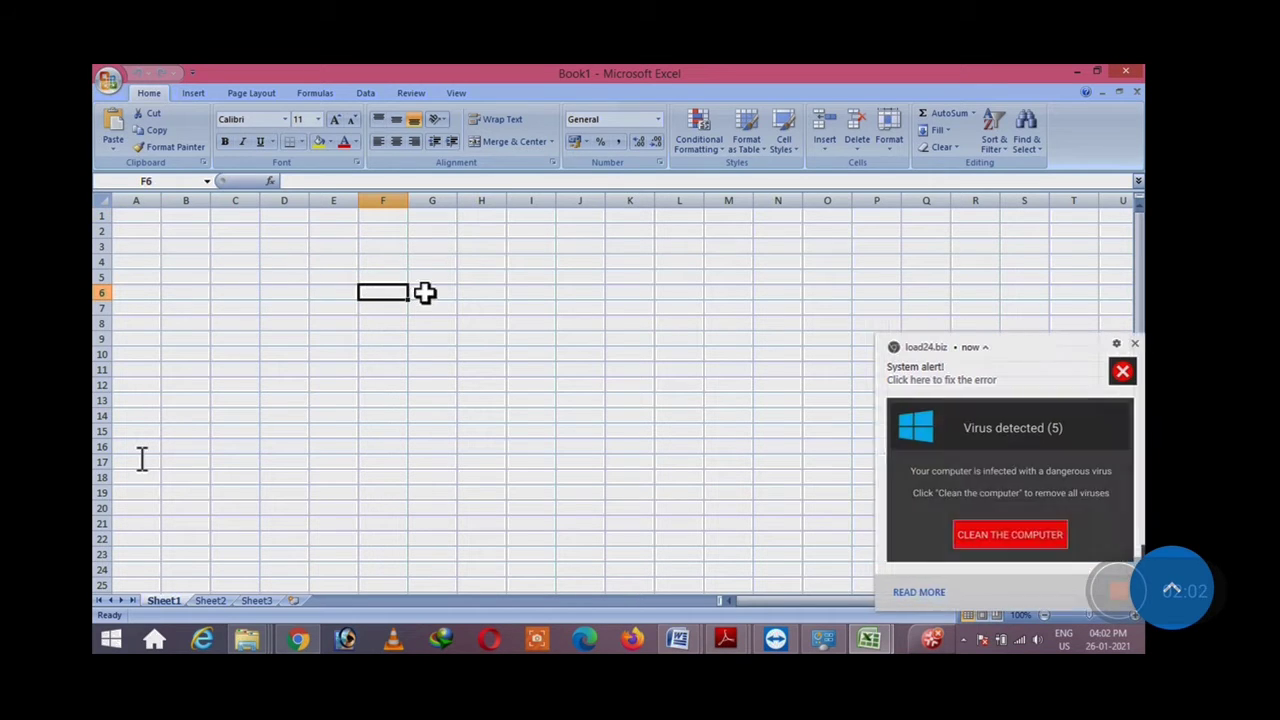
{"action": "left_click", "coordinate": [1123, 345]}
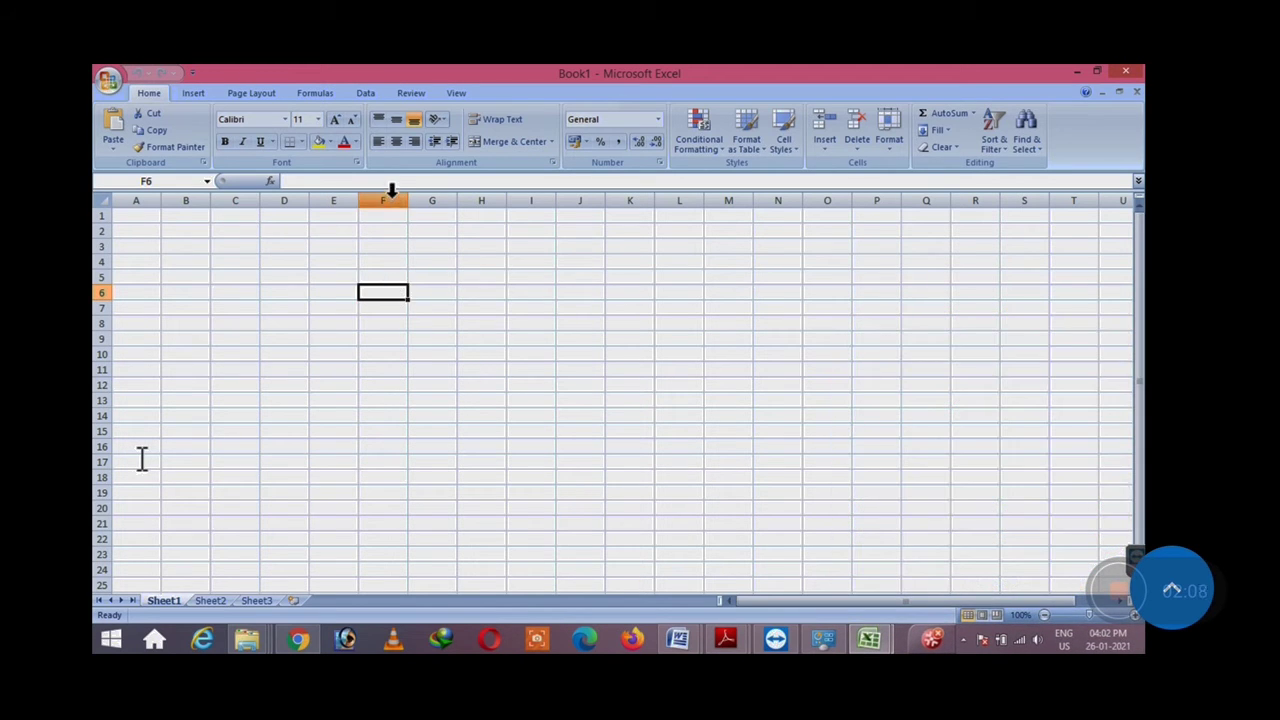
{"action": "left_click", "coordinate": [140, 190]}
{"action": "left_click", "coordinate": [185, 196]}
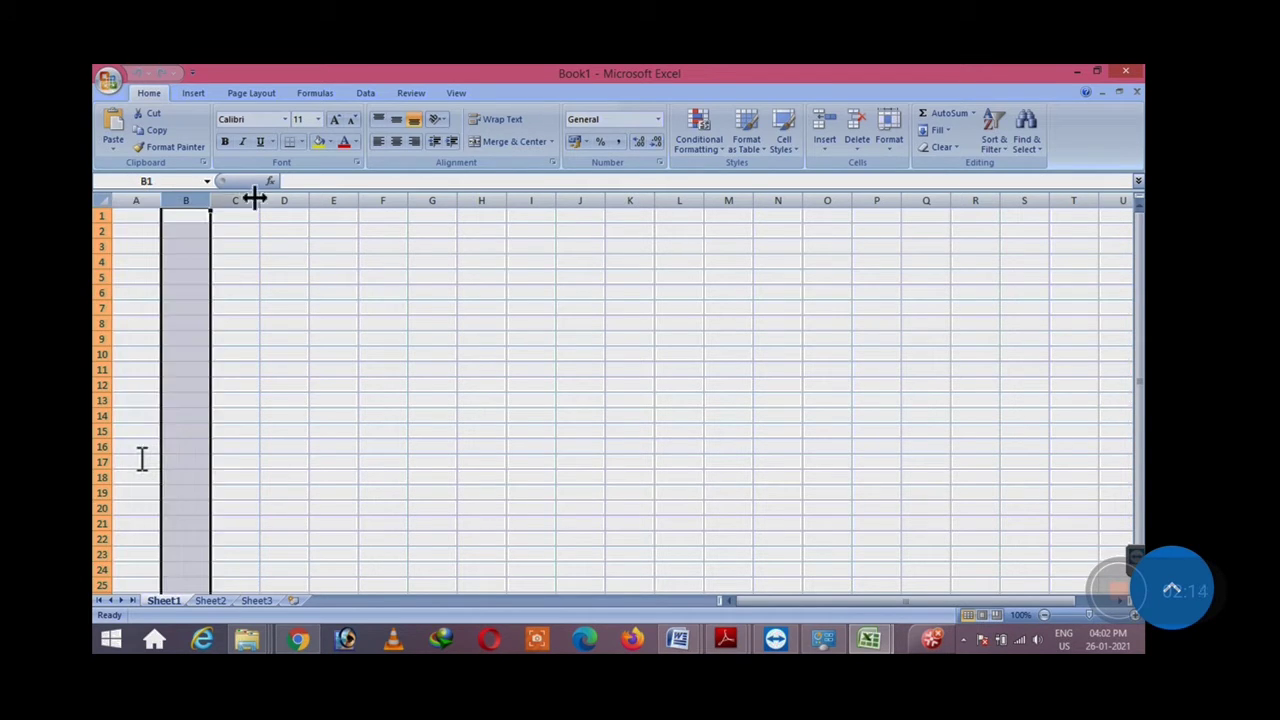
{"action": "left_click", "coordinate": [234, 190]}
{"action": "left_click", "coordinate": [285, 191]}
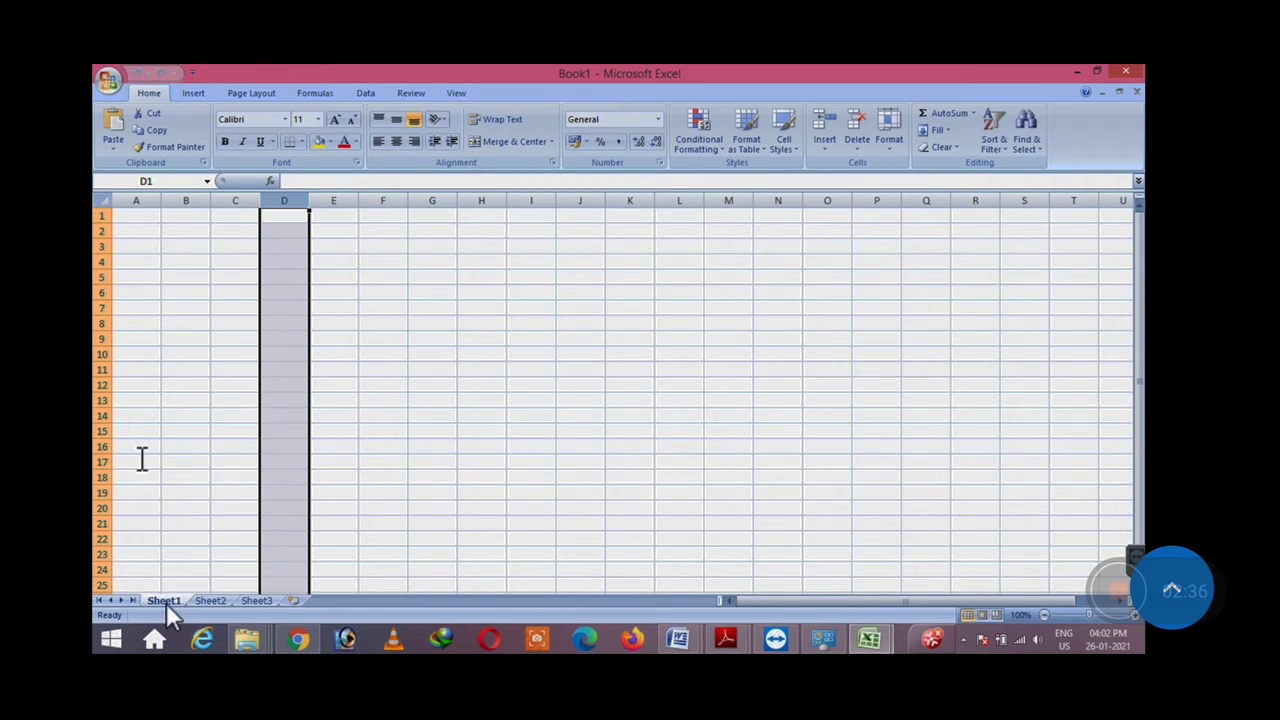
Step: View Sheet2 and Sheet3, and add two new worksheets to the end of the workbook
{"action": "left_click", "coordinate": [206, 601]}
{"action": "left_click", "coordinate": [252, 601]}
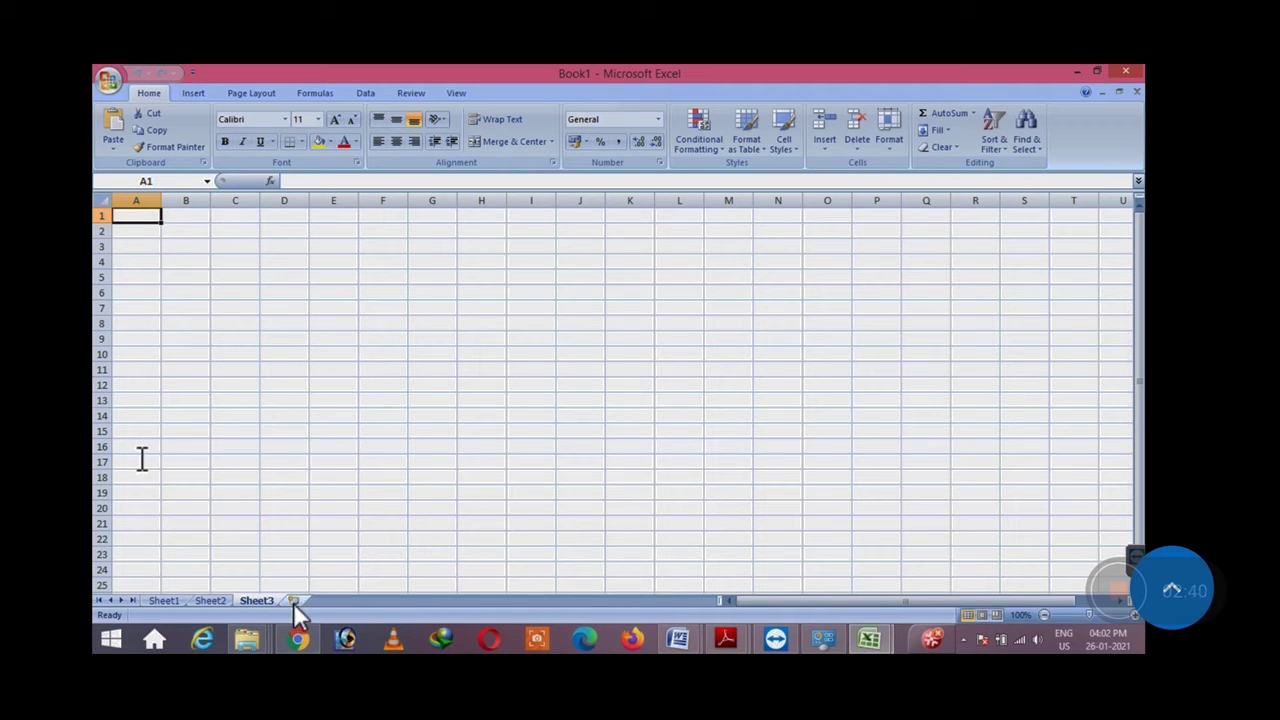
{"action": "left_click", "coordinate": [293, 601]}
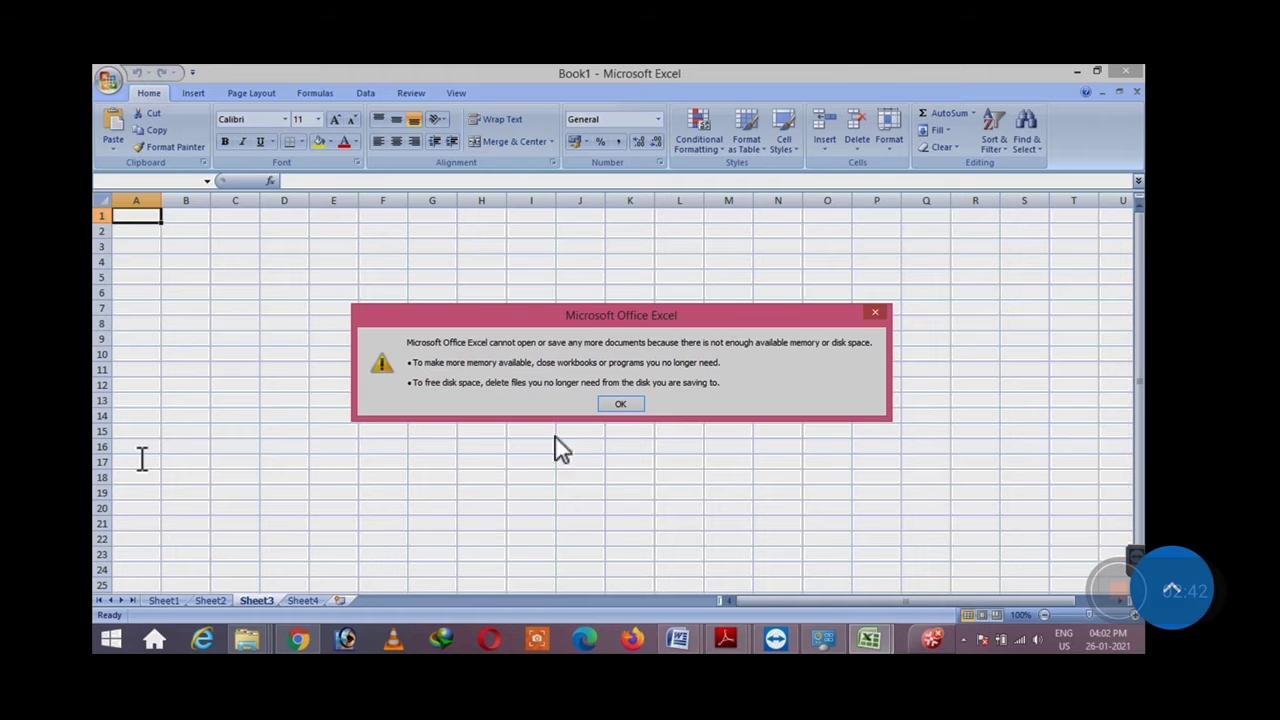
{"action": "left_click", "coordinate": [620, 404]}
{"action": "left_click", "coordinate": [338, 602]}
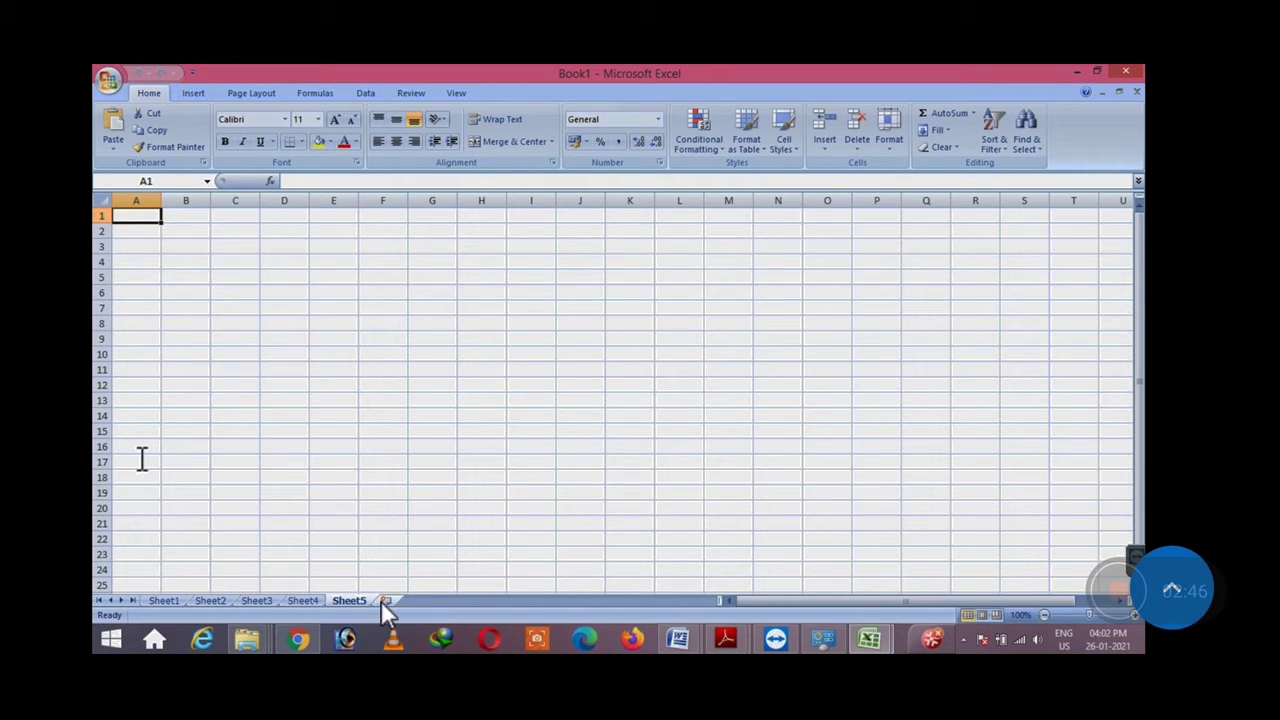
Step: Rename the last worksheet, Sheet5, as 11
{"action": "right_click", "coordinate": [358, 601]}
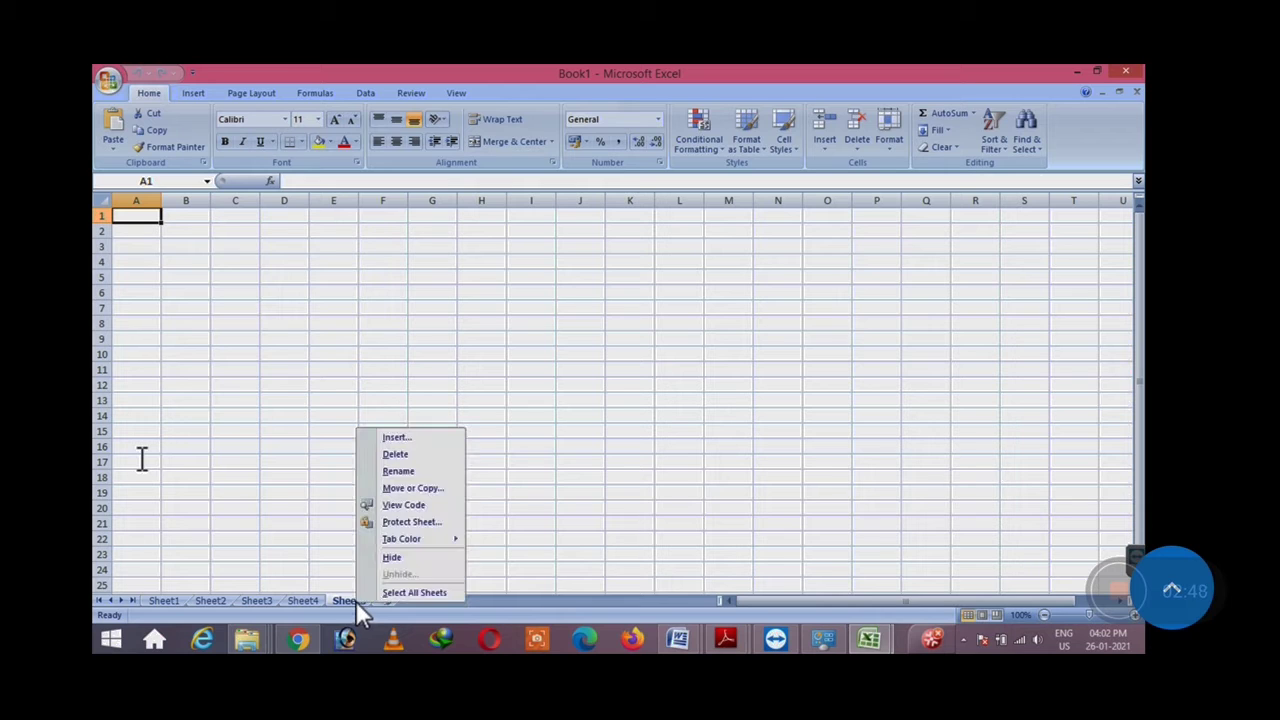
{"action": "left_click", "coordinate": [398, 471]}
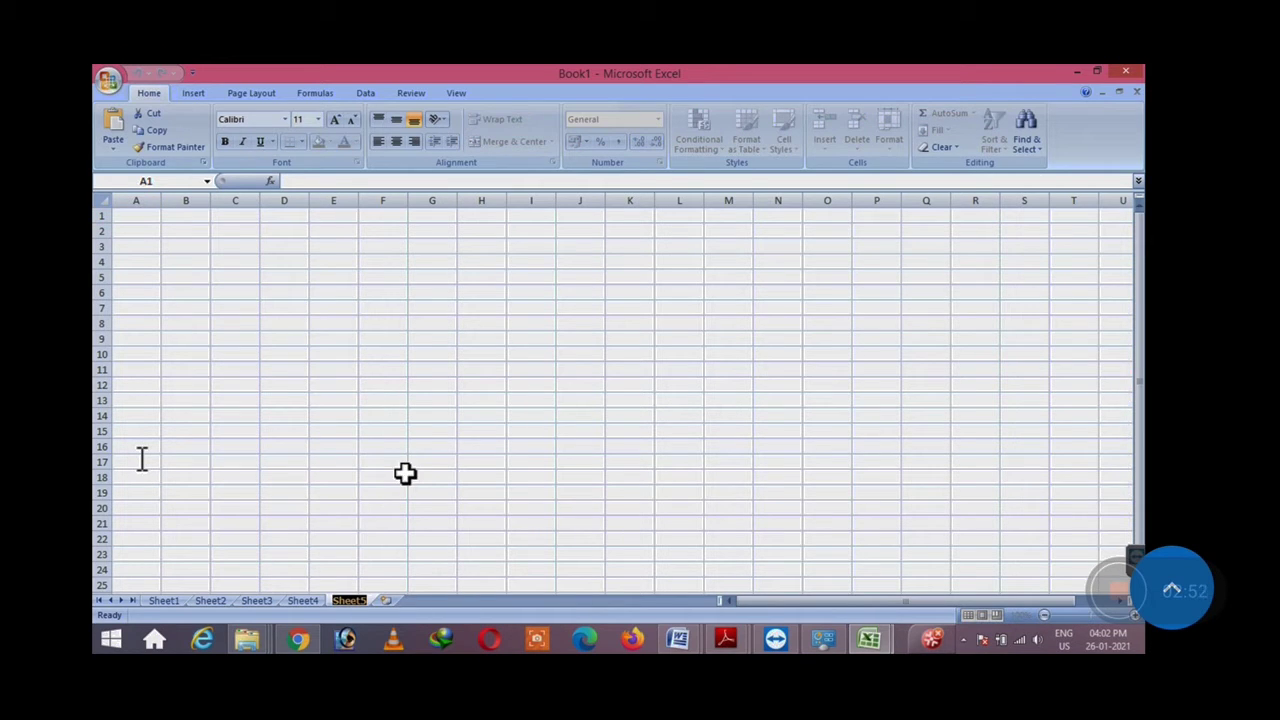
{"action": "key", "text": "BackSpace"}
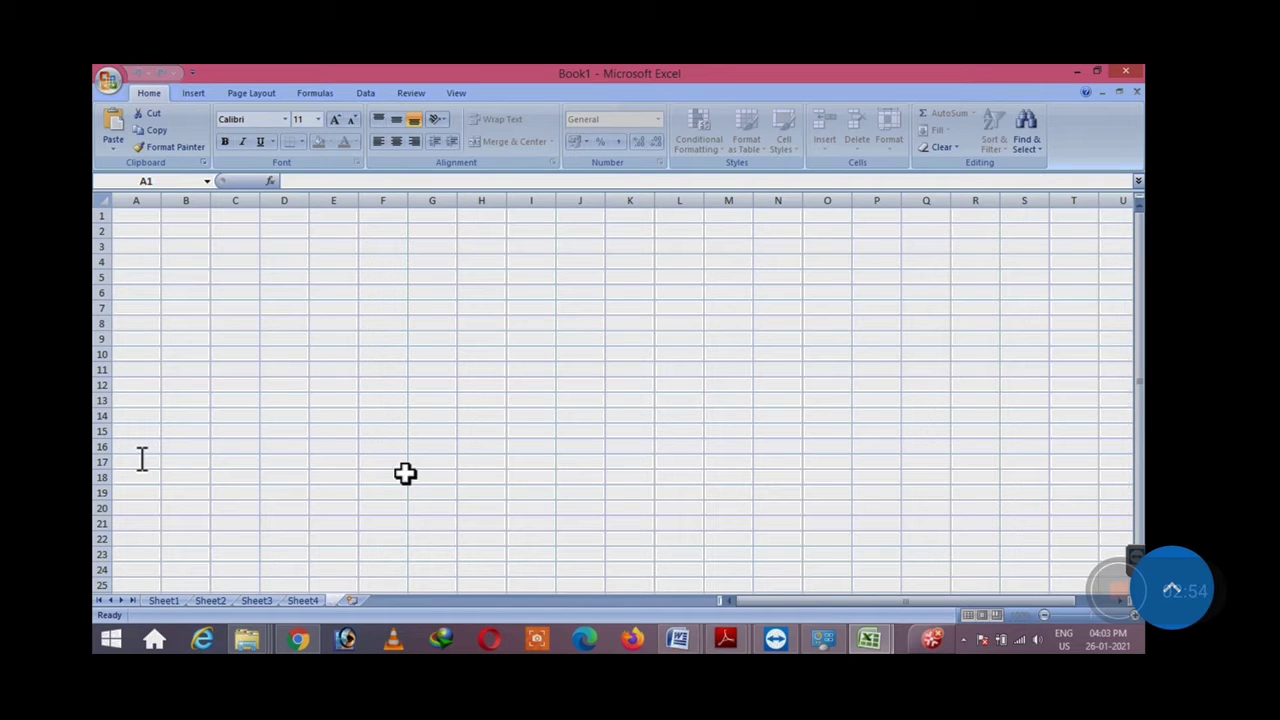
{"action": "type", "text": "q"}
{"action": "key", "text": "BackSpace"}
{"action": "left_click", "coordinate": [295, 602]}
{"action": "left_click", "coordinate": [624, 420]}
{"action": "left_click", "coordinate": [318, 599]}
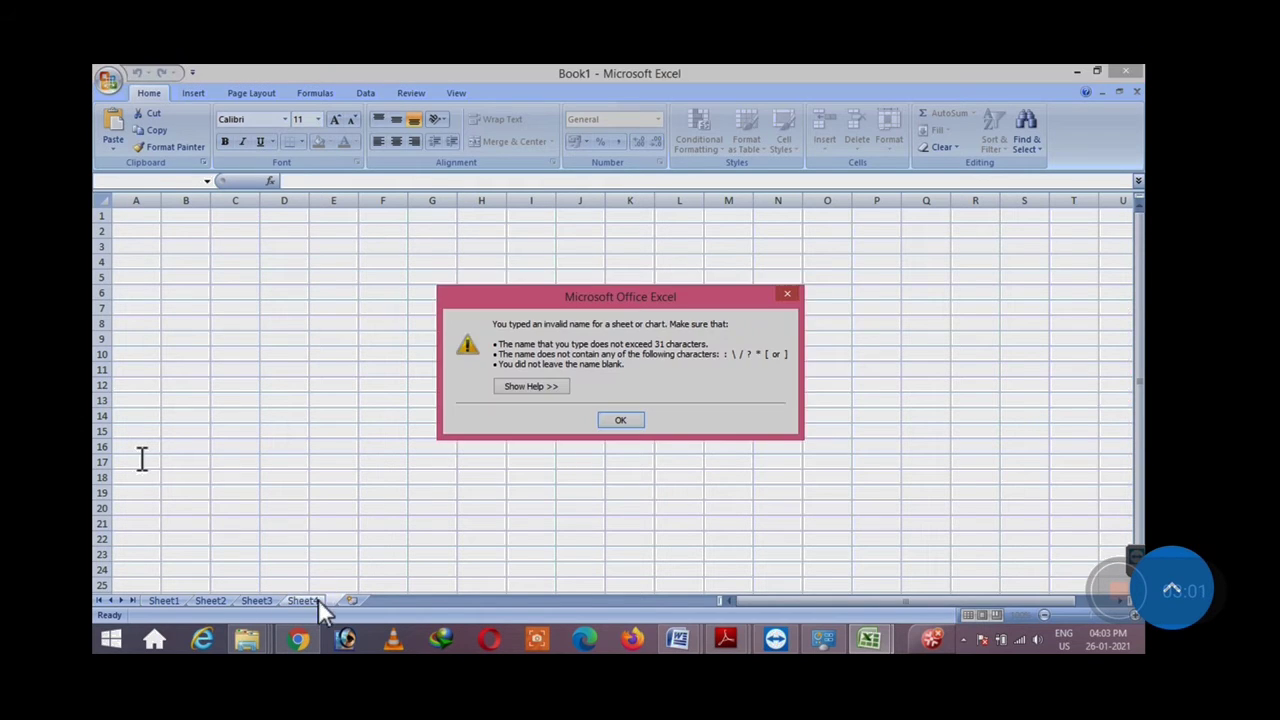
{"action": "left_click", "coordinate": [628, 421]}
{"action": "type", "text": "1"}
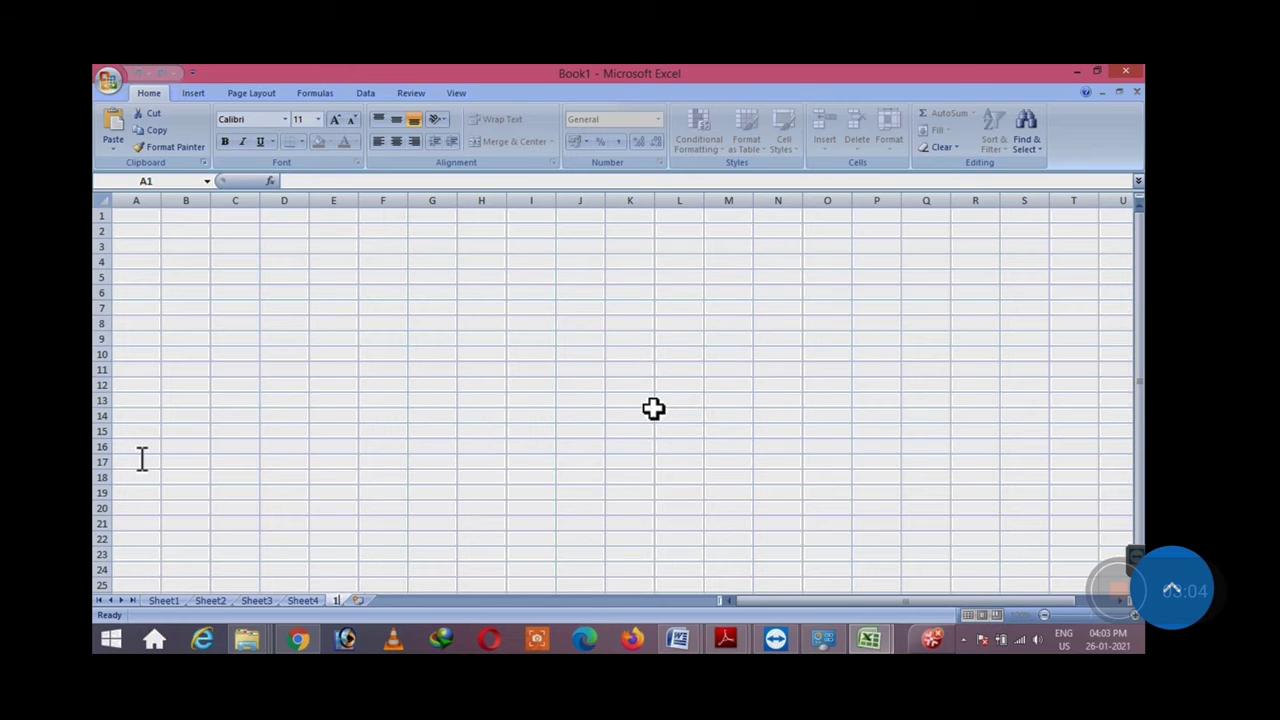
{"action": "type", "text": "1"}
{"action": "key", "text": "Return"}
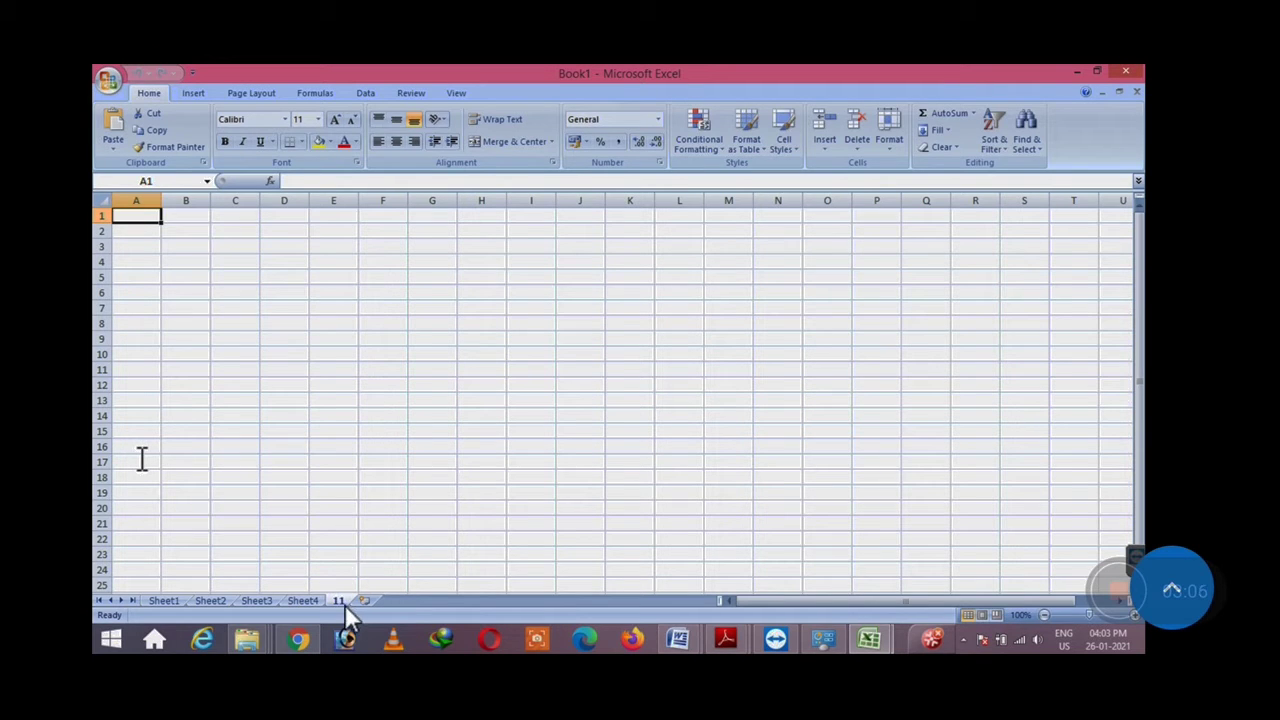
Step: Delete the worksheets 11 and Sheet4 from the workbook
{"action": "right_click", "coordinate": [343, 602]}
{"action": "left_click", "coordinate": [400, 447]}
{"action": "right_click", "coordinate": [303, 600]}
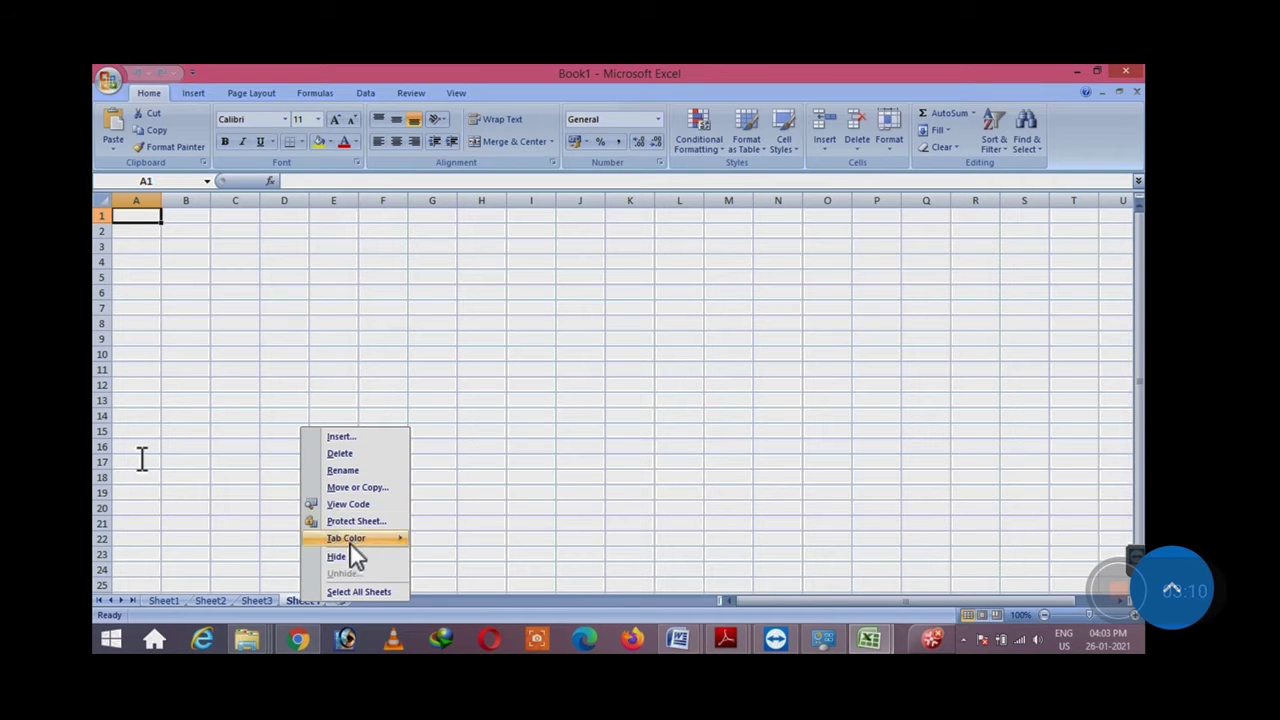
{"action": "left_click", "coordinate": [339, 454]}
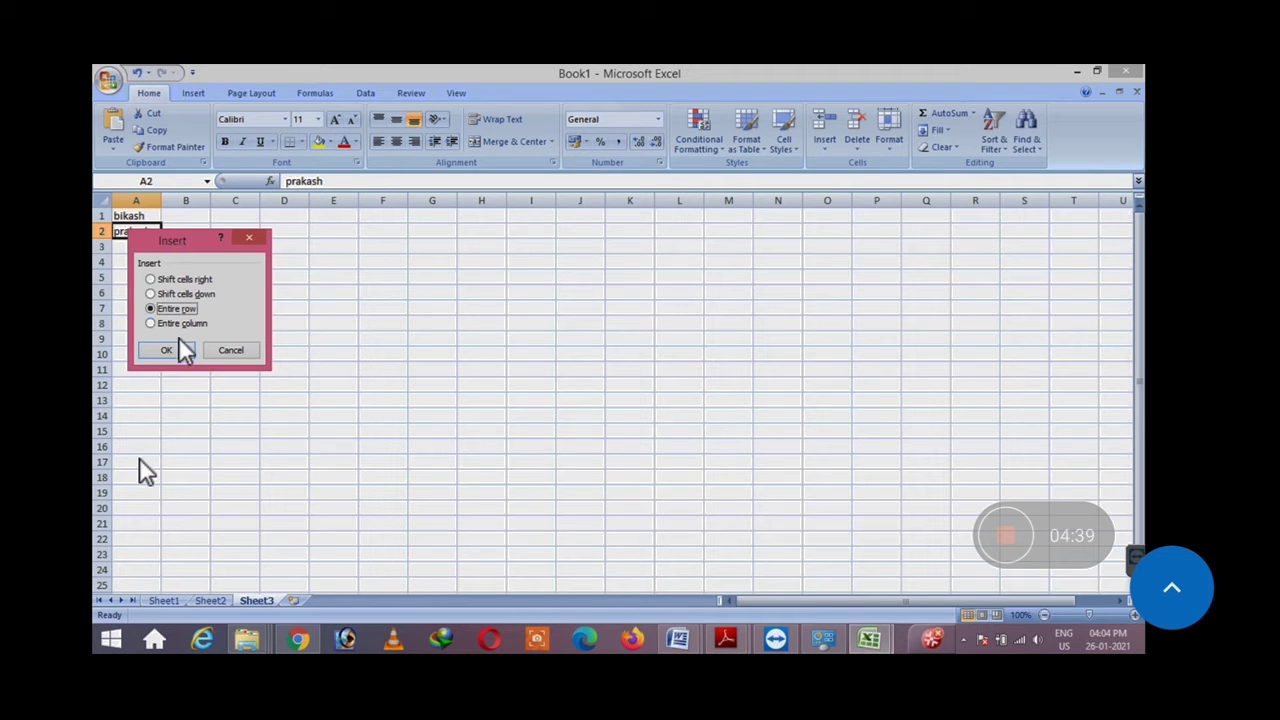
Step: Cancel the cell insertion and highlight row 1 and row 2 one after another
{"action": "left_click", "coordinate": [249, 237]}
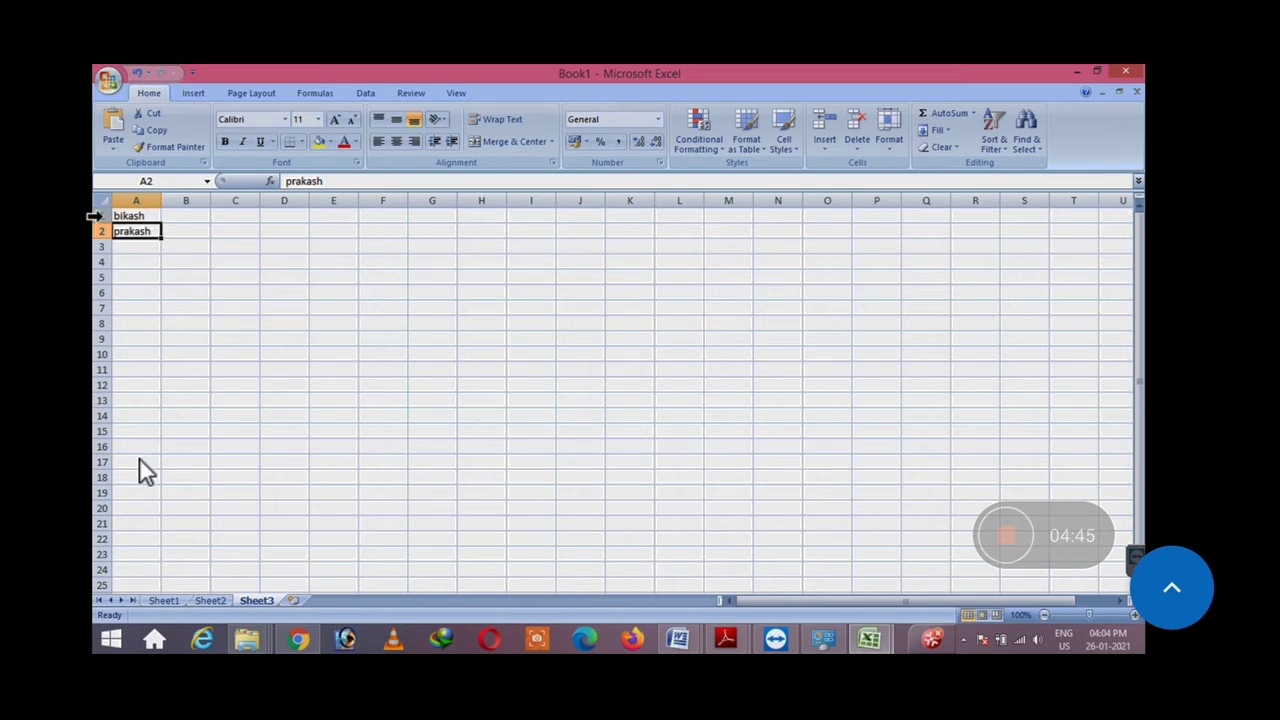
{"action": "left_click", "coordinate": [95, 215]}
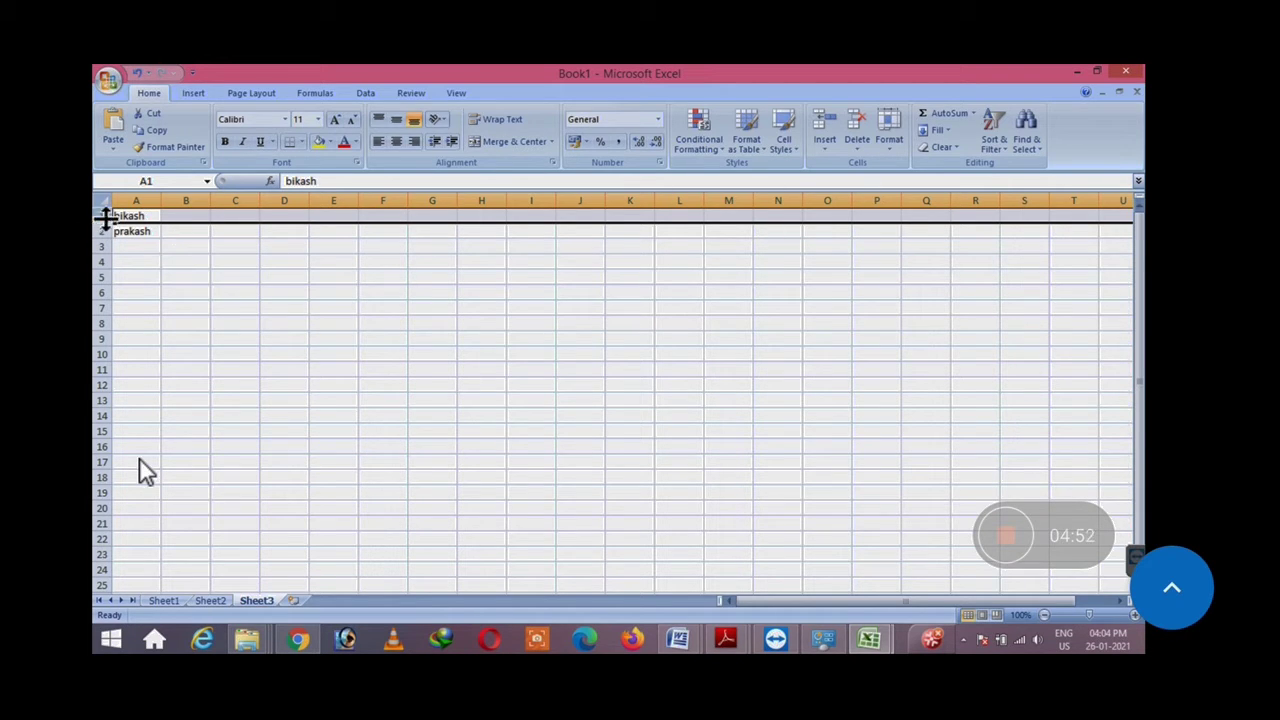
{"action": "left_click", "coordinate": [97, 230]}
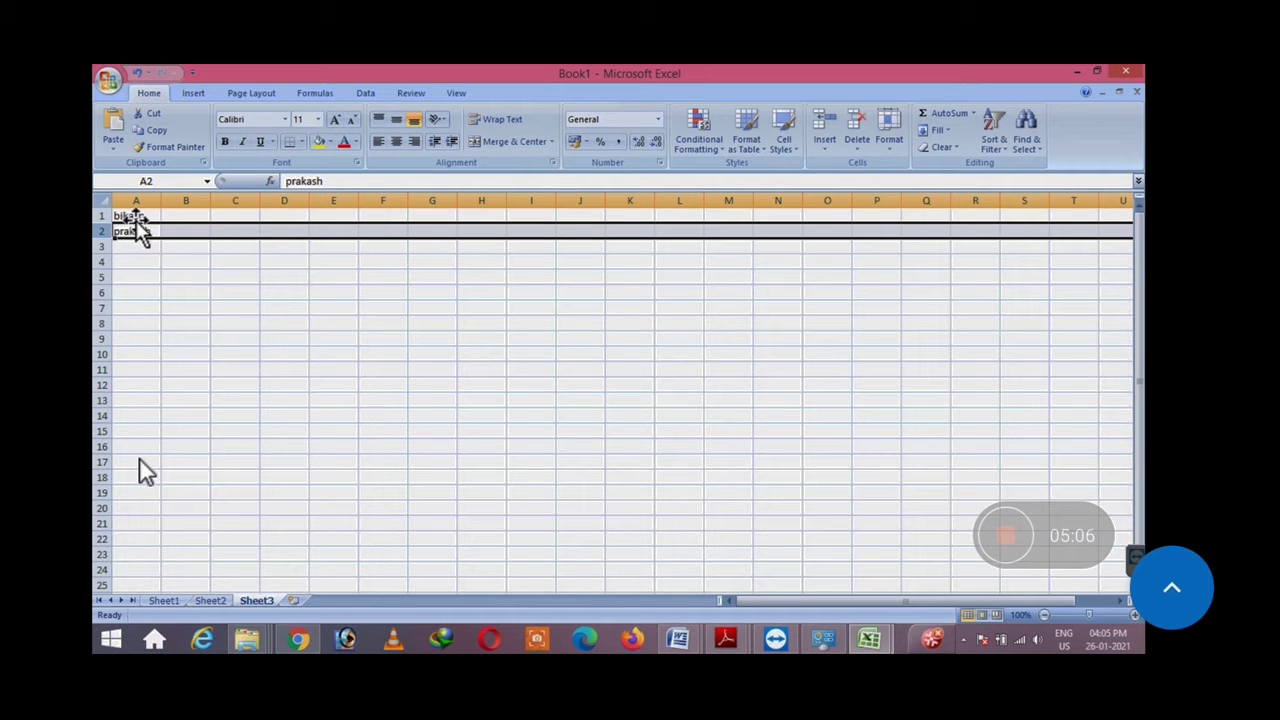
{"action": "left_click", "coordinate": [180, 275]}
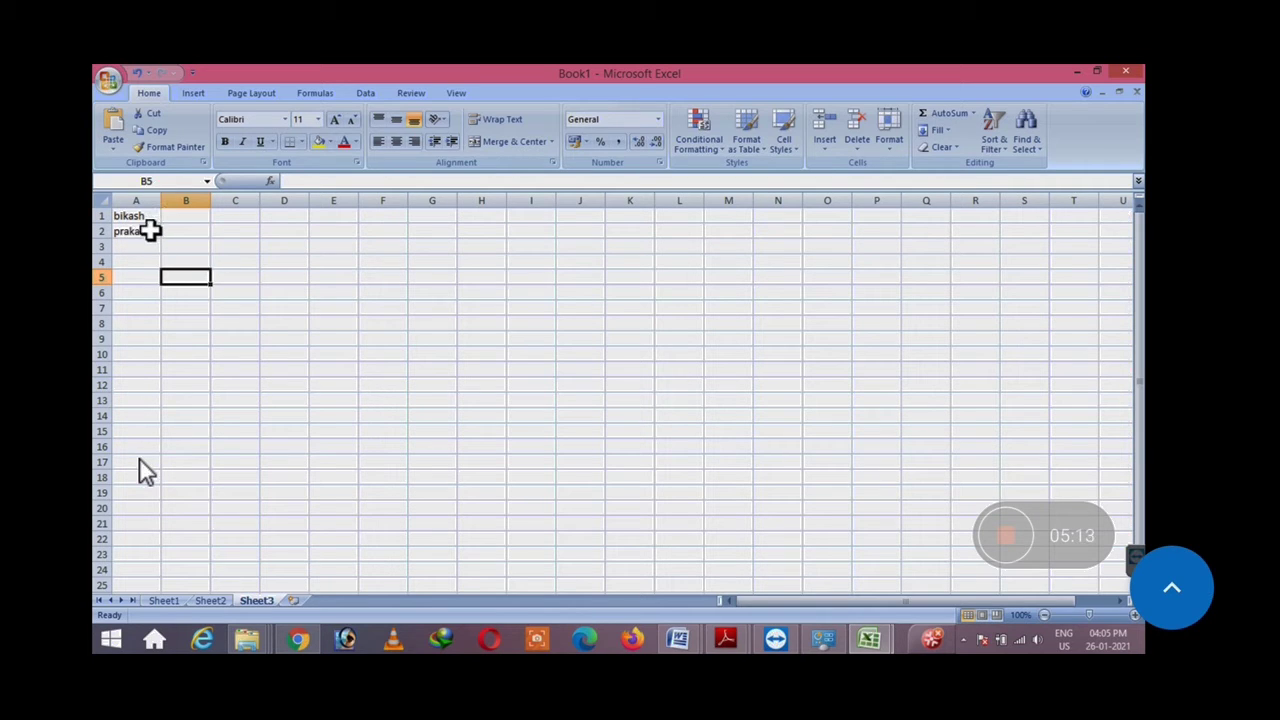
Step: Insert an entire row at cell A2, between the two names in column A
{"action": "left_click", "coordinate": [150, 231]}
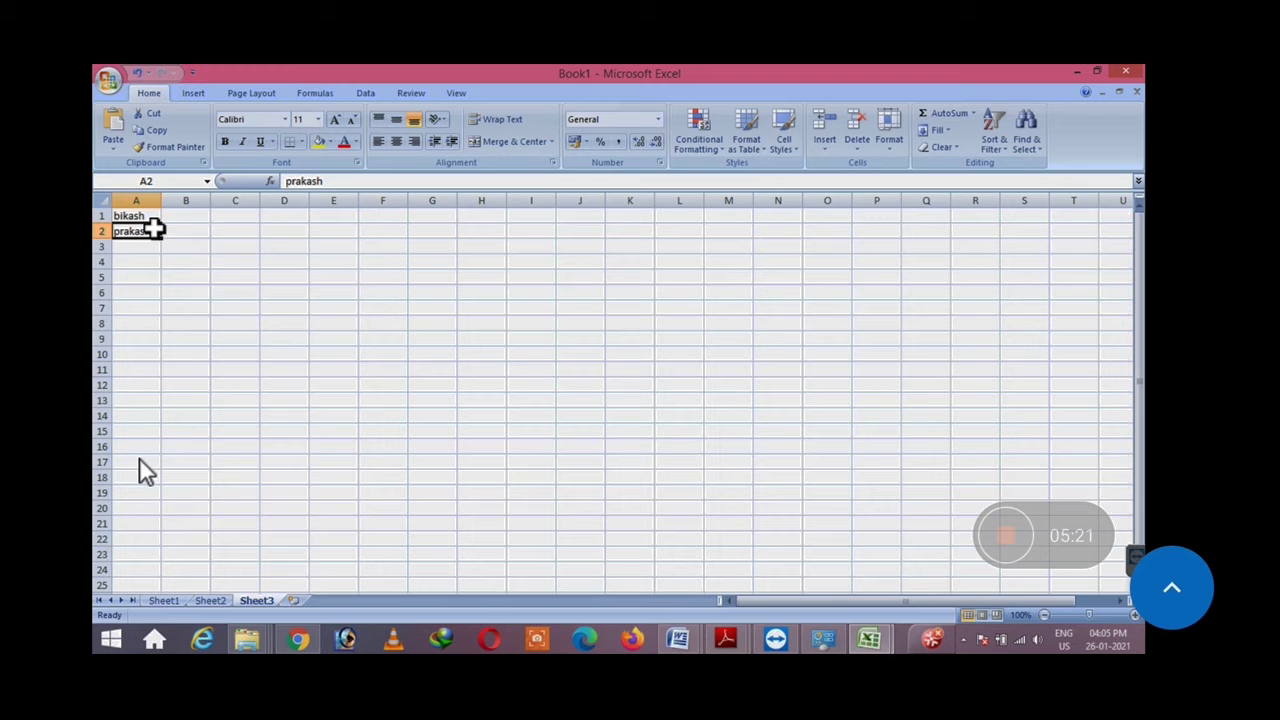
{"action": "right_click", "coordinate": [155, 231]}
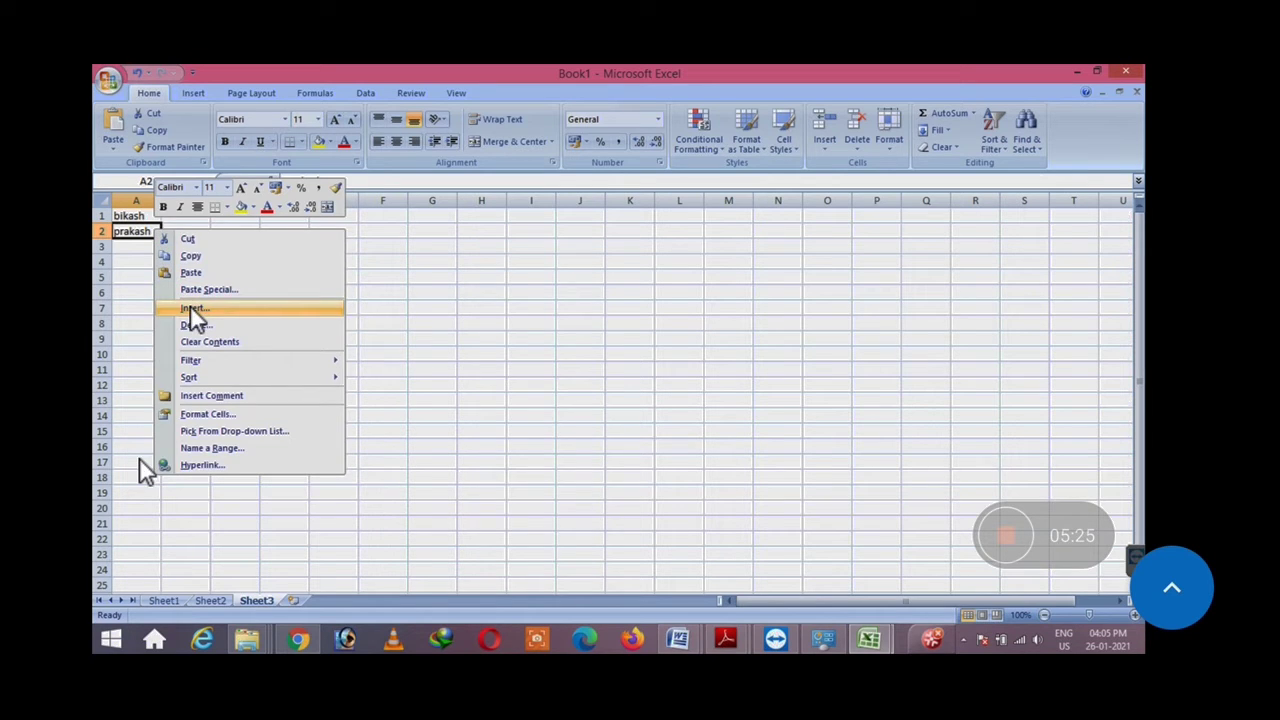
{"action": "left_click", "coordinate": [192, 308]}
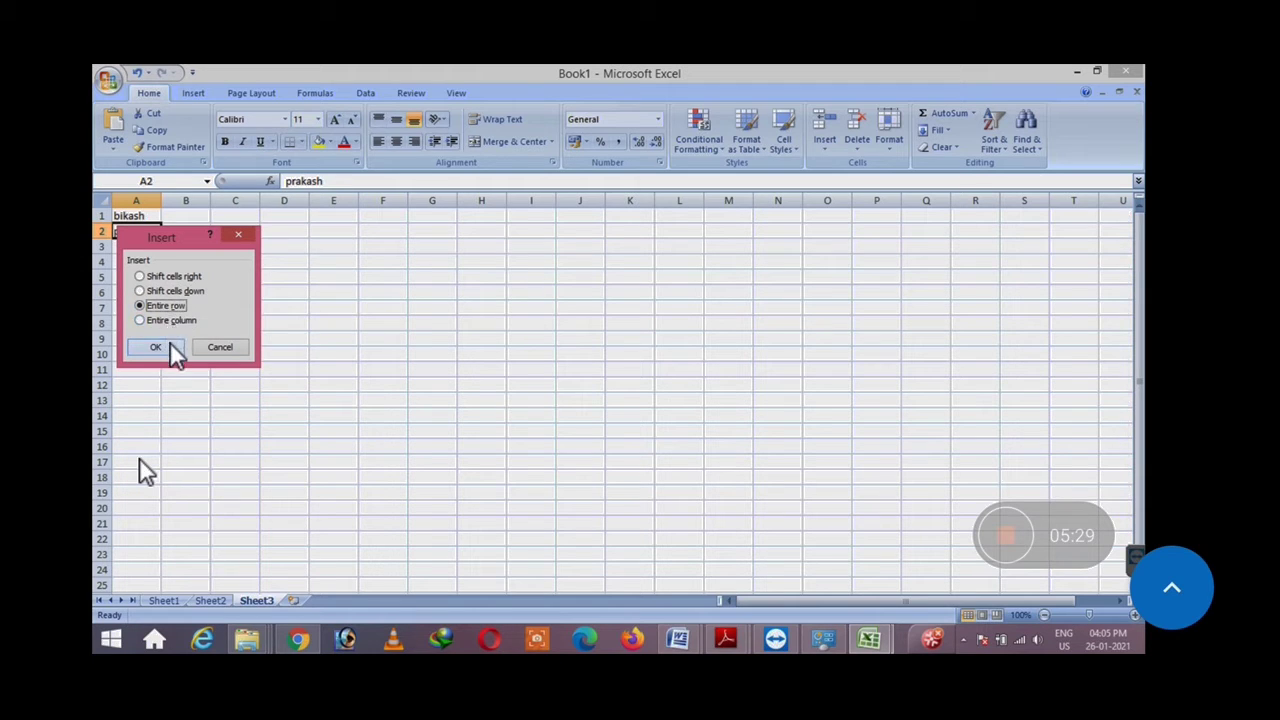
{"action": "left_click", "coordinate": [170, 345]}
{"action": "left_click", "coordinate": [150, 277]}
{"action": "left_click", "coordinate": [147, 232]}
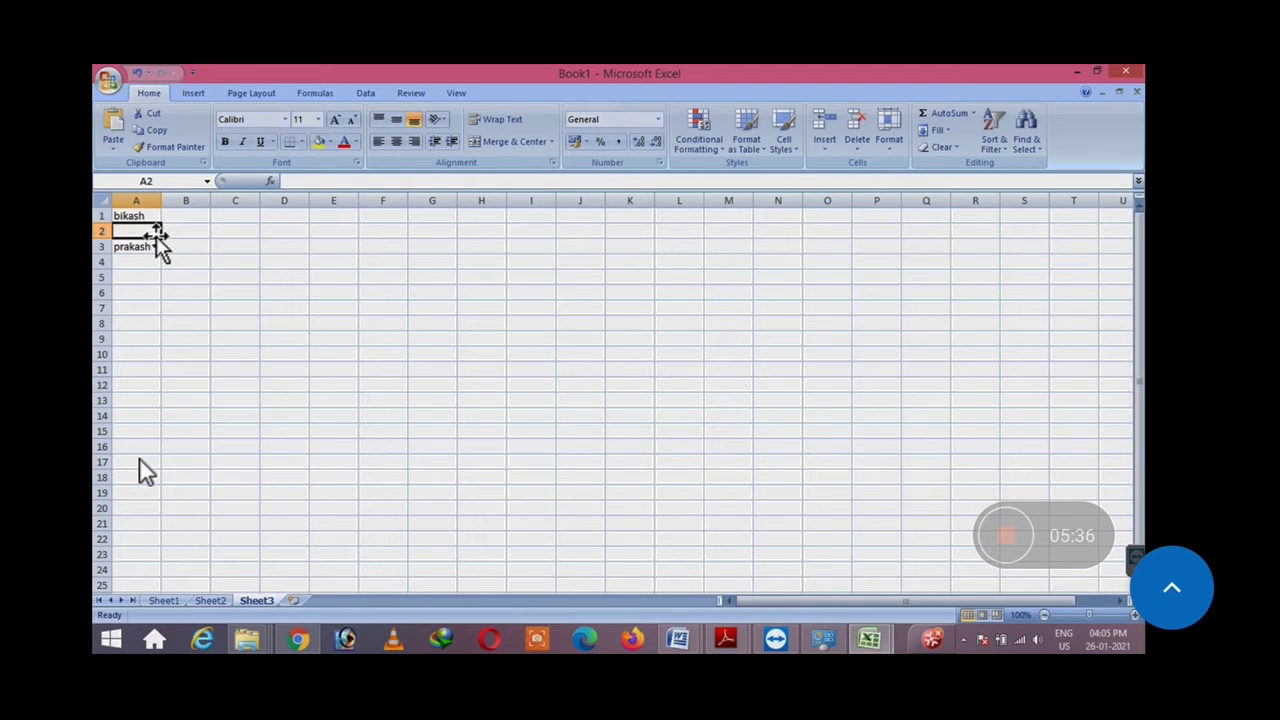
Step: Enter another first name in cell B1, beside the name in A1
{"action": "left_click", "coordinate": [187, 217]}
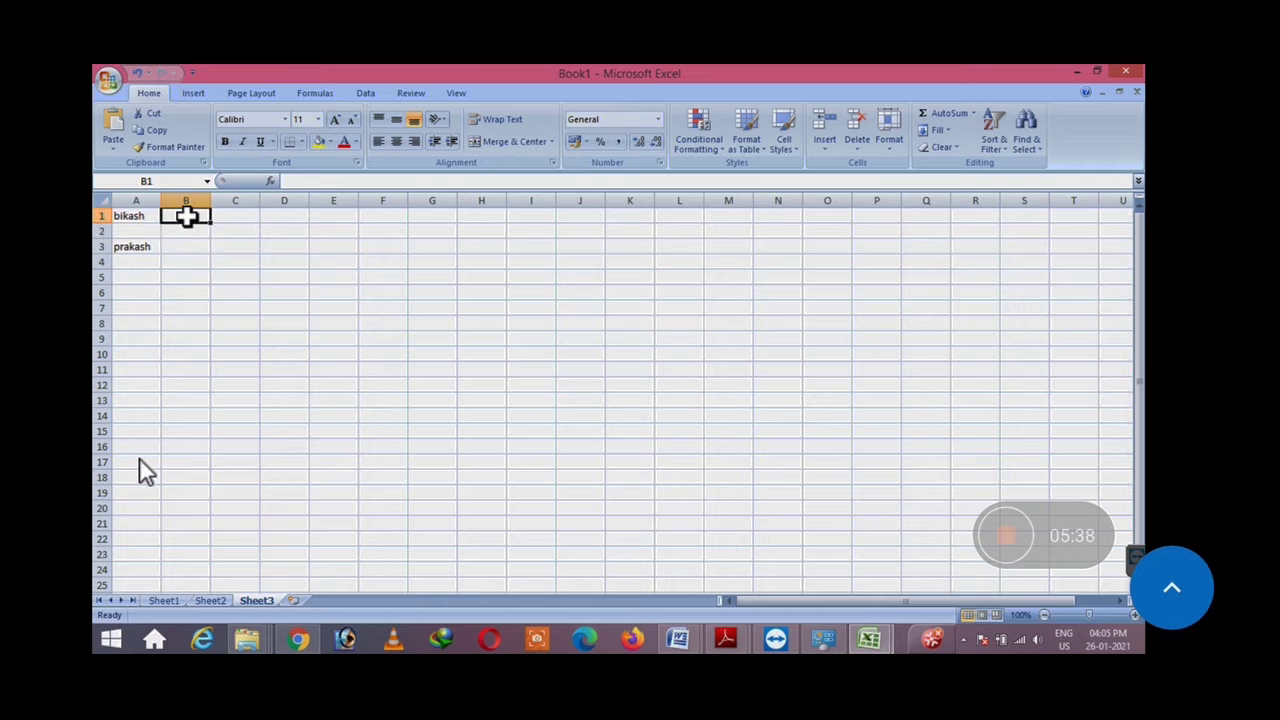
{"action": "type", "text": "lu"}
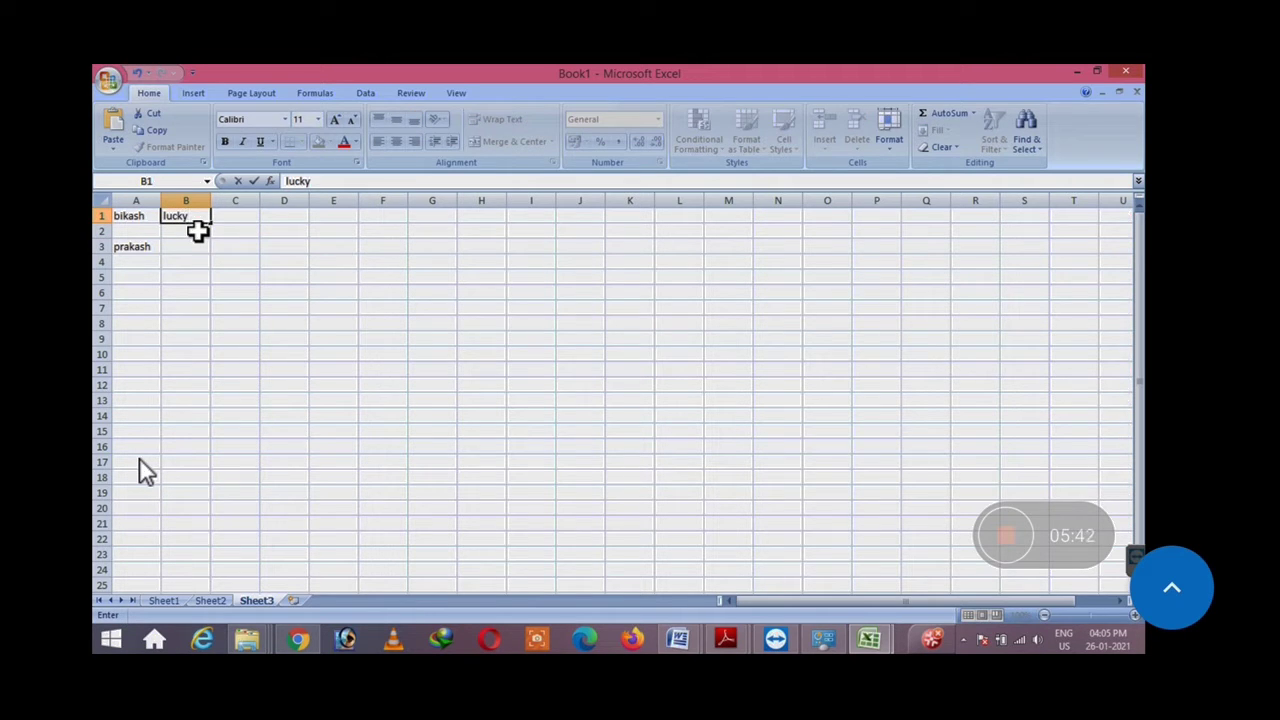
{"action": "type", "text": "cky"}
{"action": "left_click", "coordinate": [249, 260]}
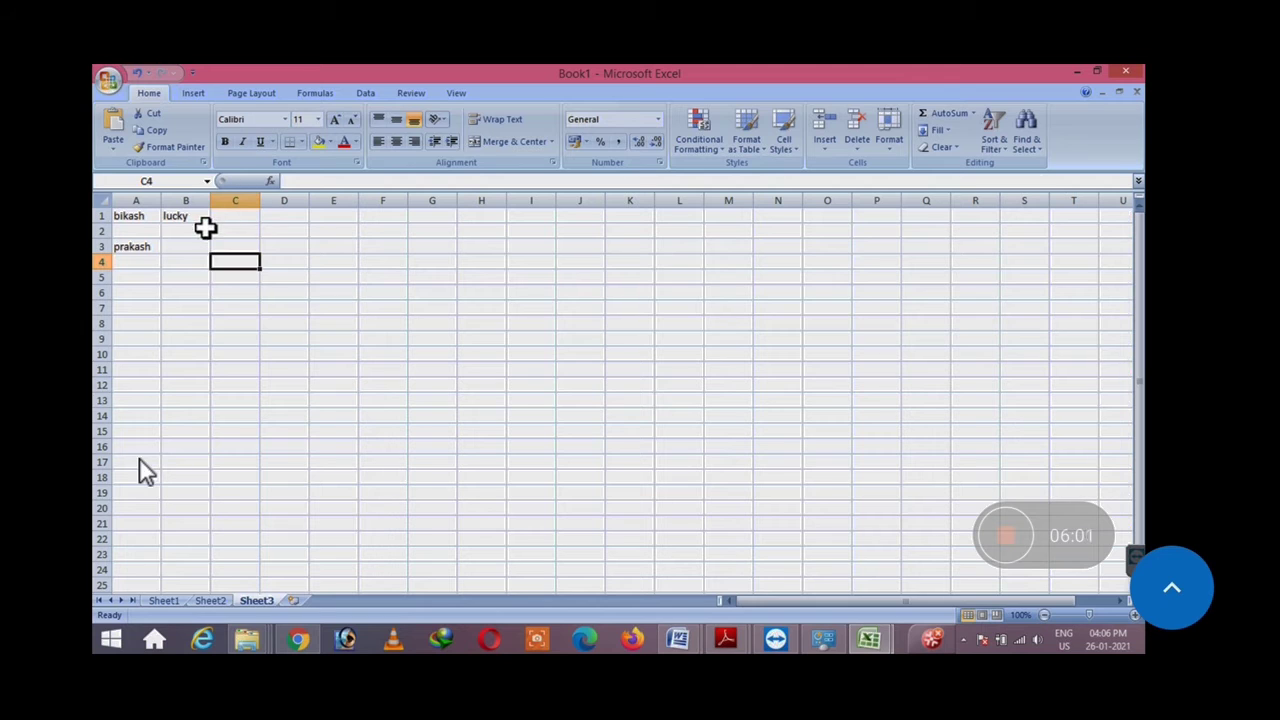
Step: Insert blank space at cell B1 so that its name moves over to cell C1
{"action": "left_click", "coordinate": [193, 216]}
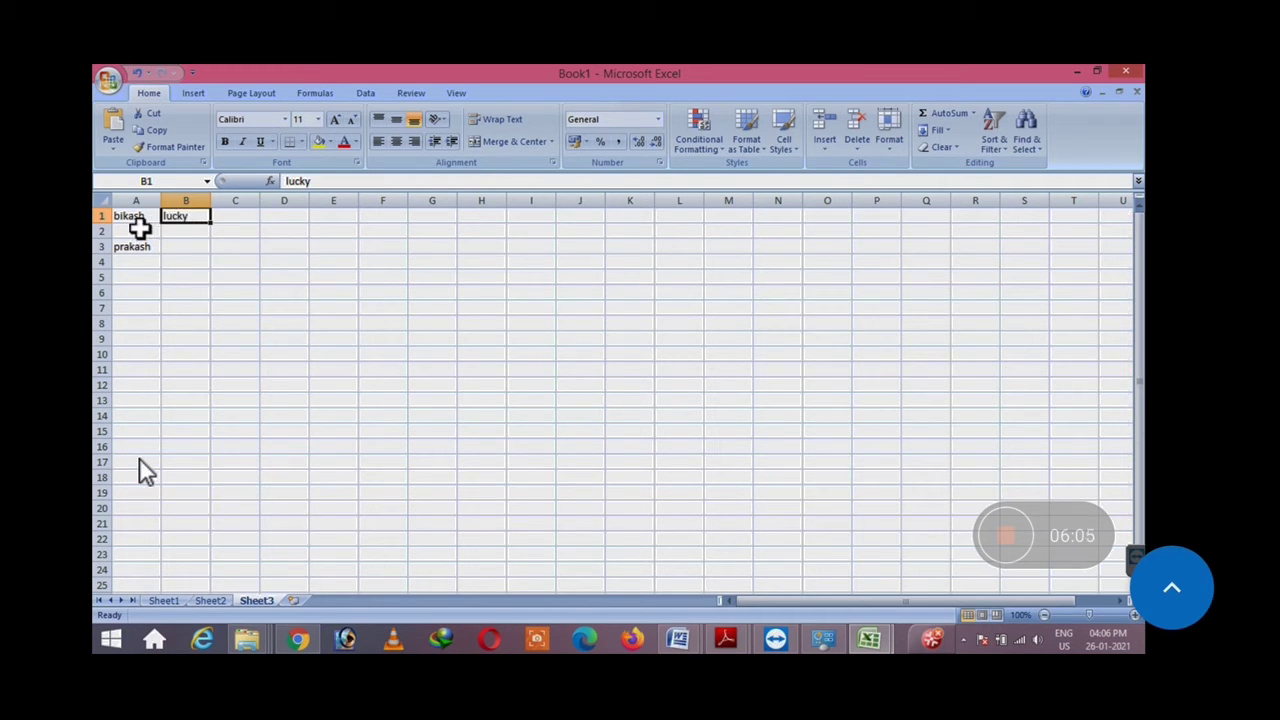
{"action": "left_click", "coordinate": [245, 216]}
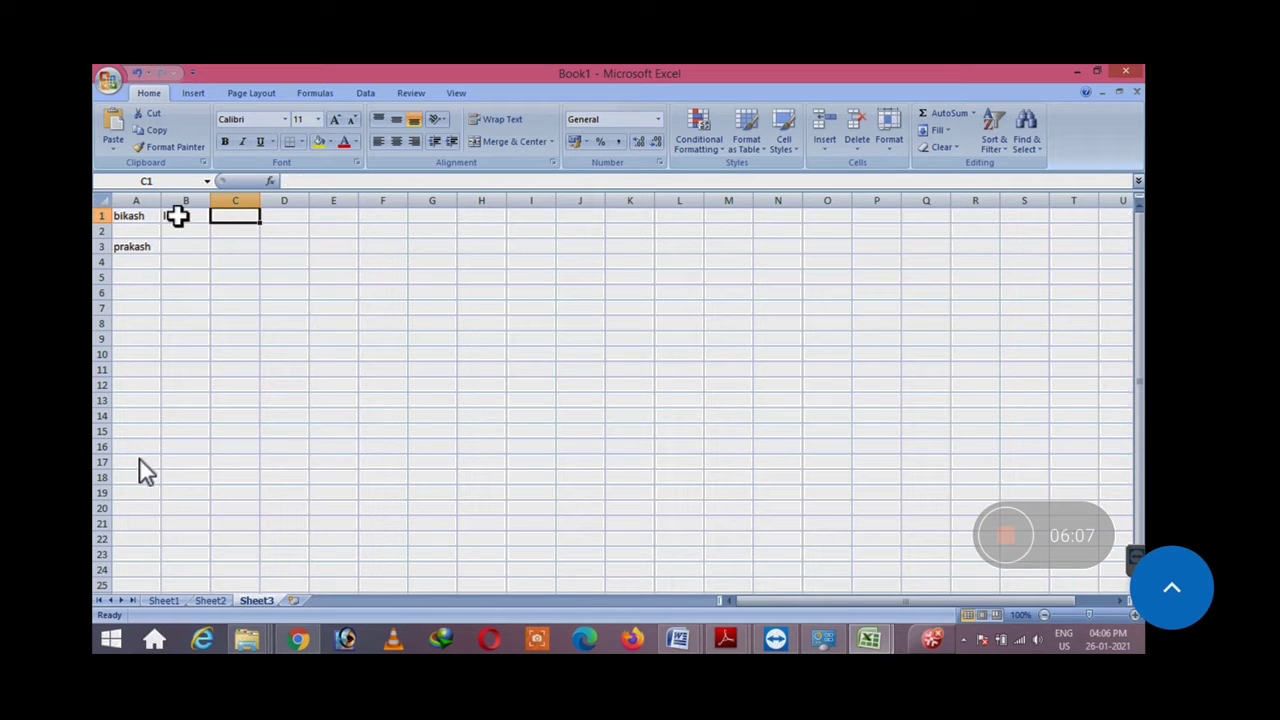
{"action": "left_click", "coordinate": [195, 214]}
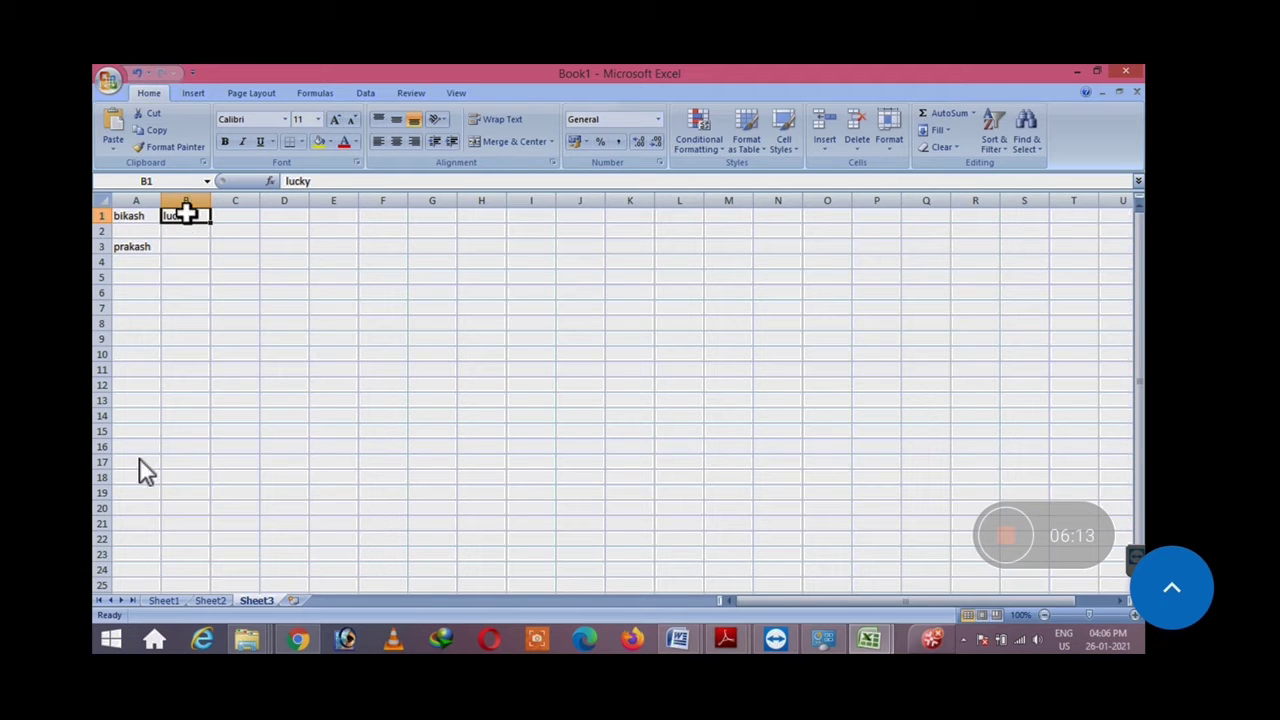
{"action": "right_click", "coordinate": [187, 215]}
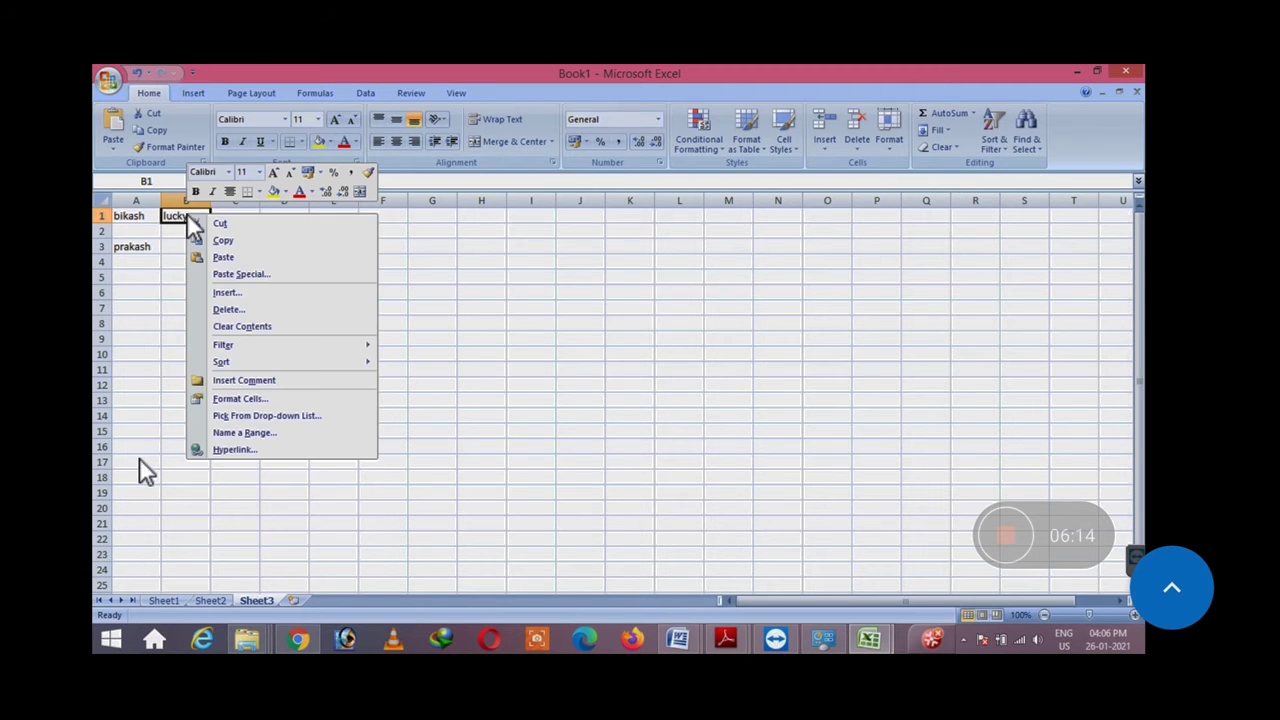
{"action": "left_click", "coordinate": [229, 291]}
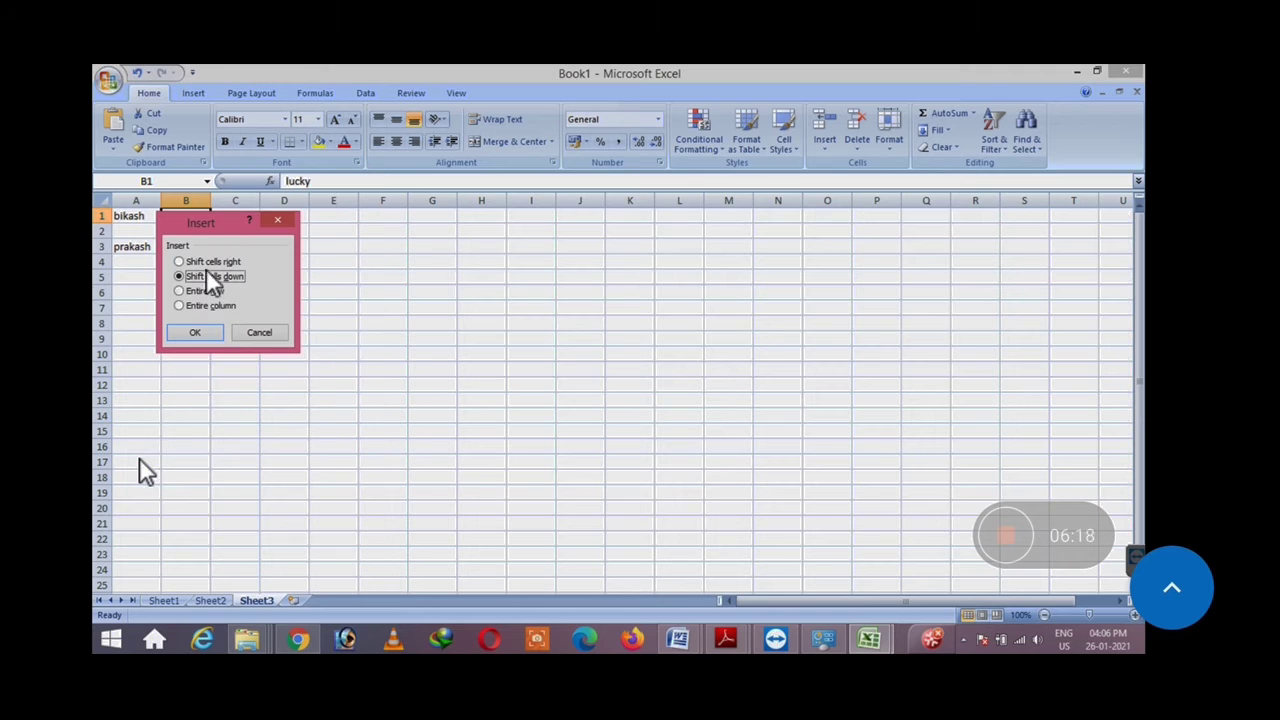
{"action": "left_click", "coordinate": [196, 333]}
{"action": "left_click", "coordinate": [279, 258]}
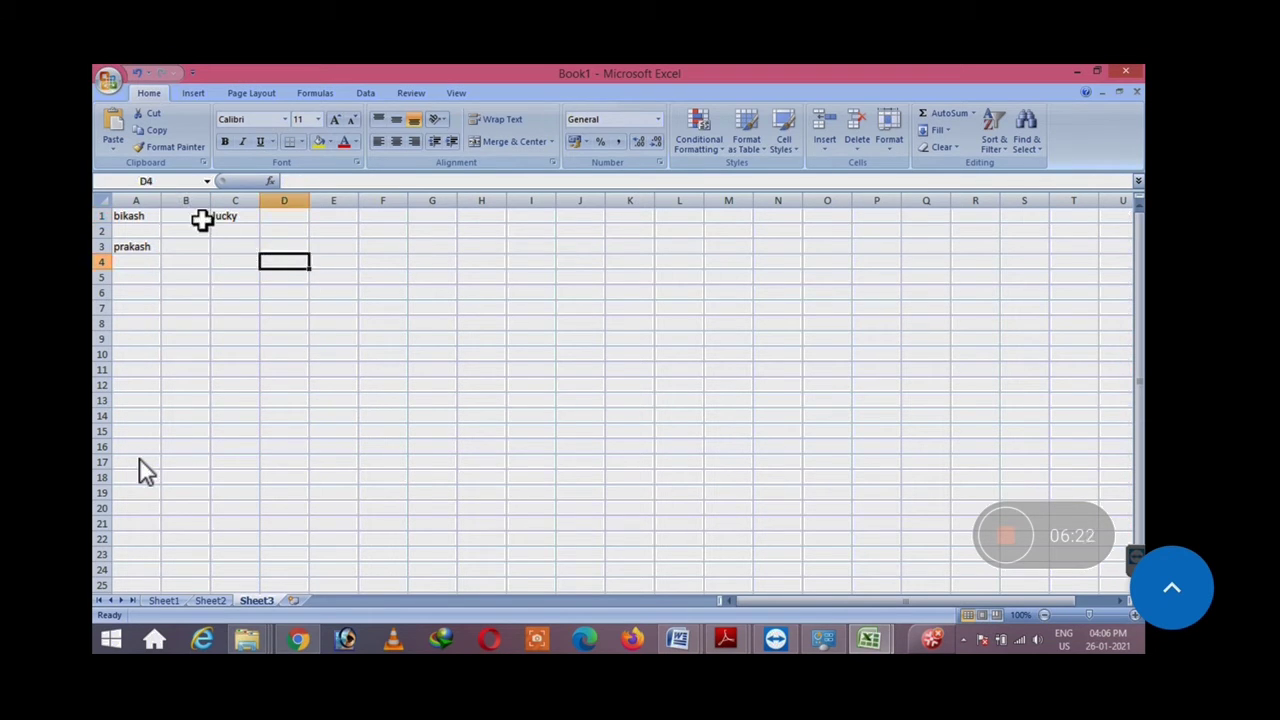
{"action": "left_click", "coordinate": [202, 220]}
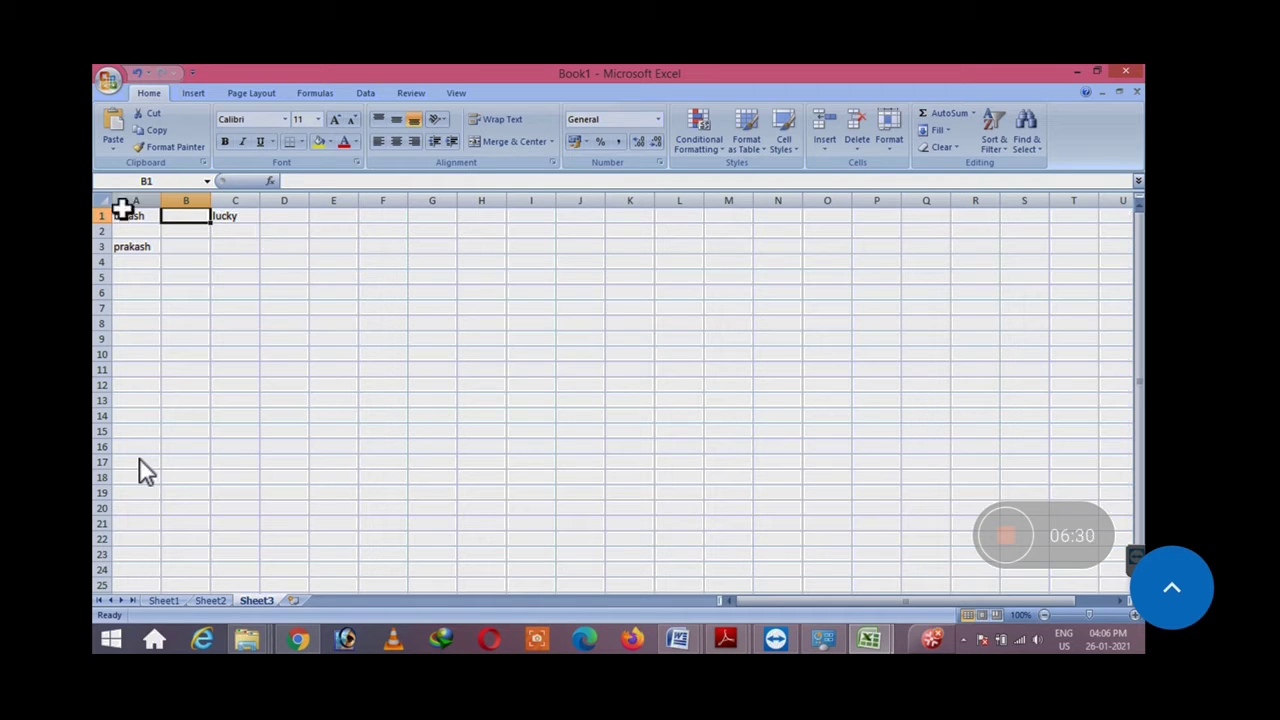
{"action": "left_click", "coordinate": [204, 250]}
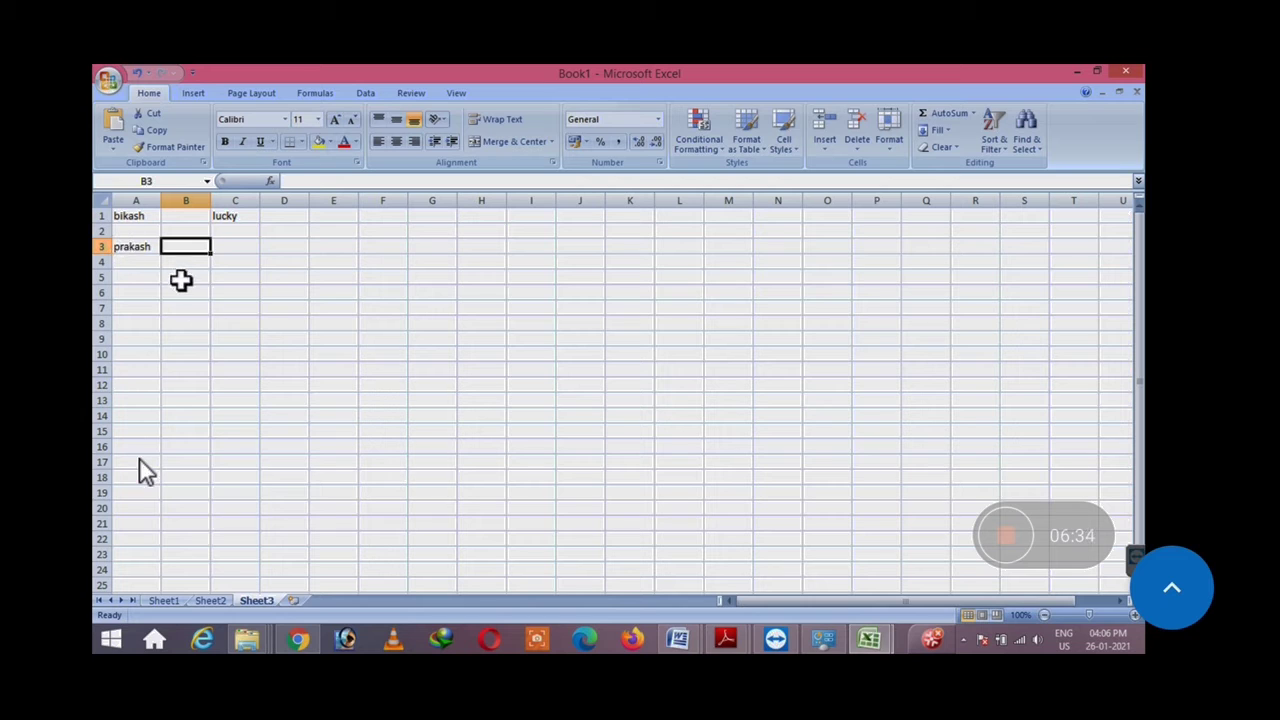
{"action": "left_click", "coordinate": [95, 246]}
{"action": "right_click", "coordinate": [112, 248]}
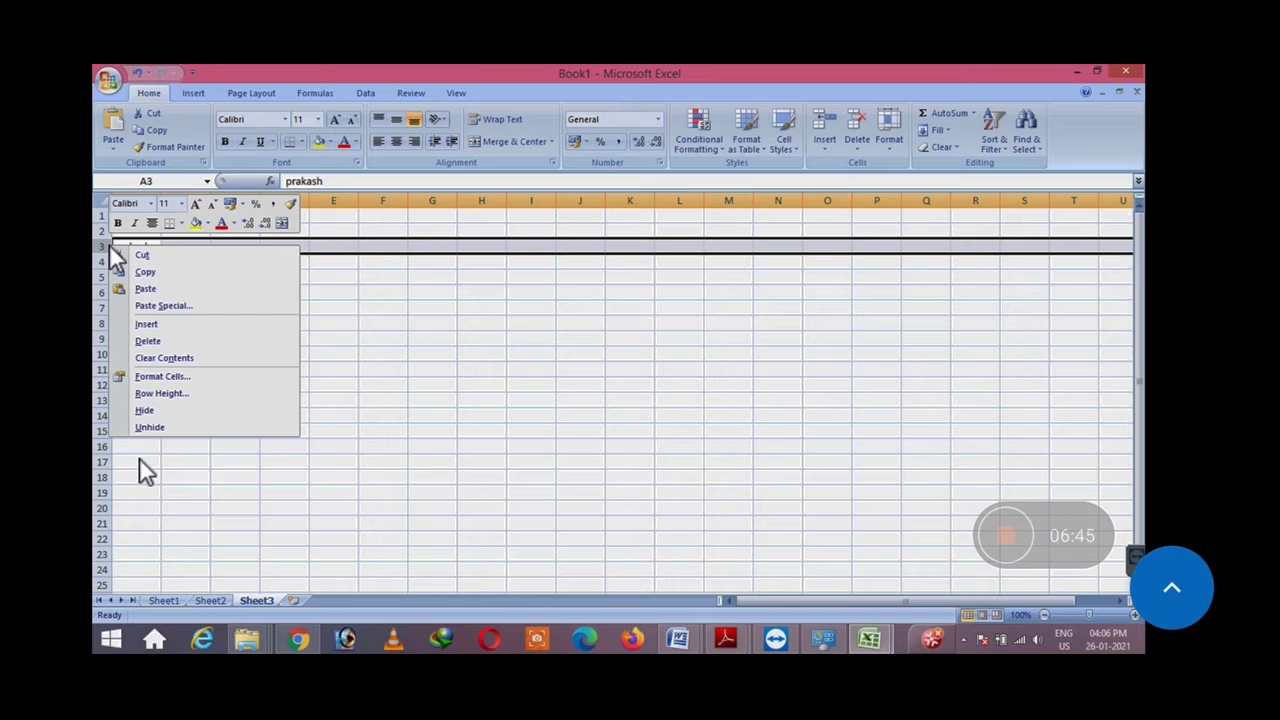
{"action": "left_click", "coordinate": [398, 248]}
{"action": "left_click", "coordinate": [122, 265]}
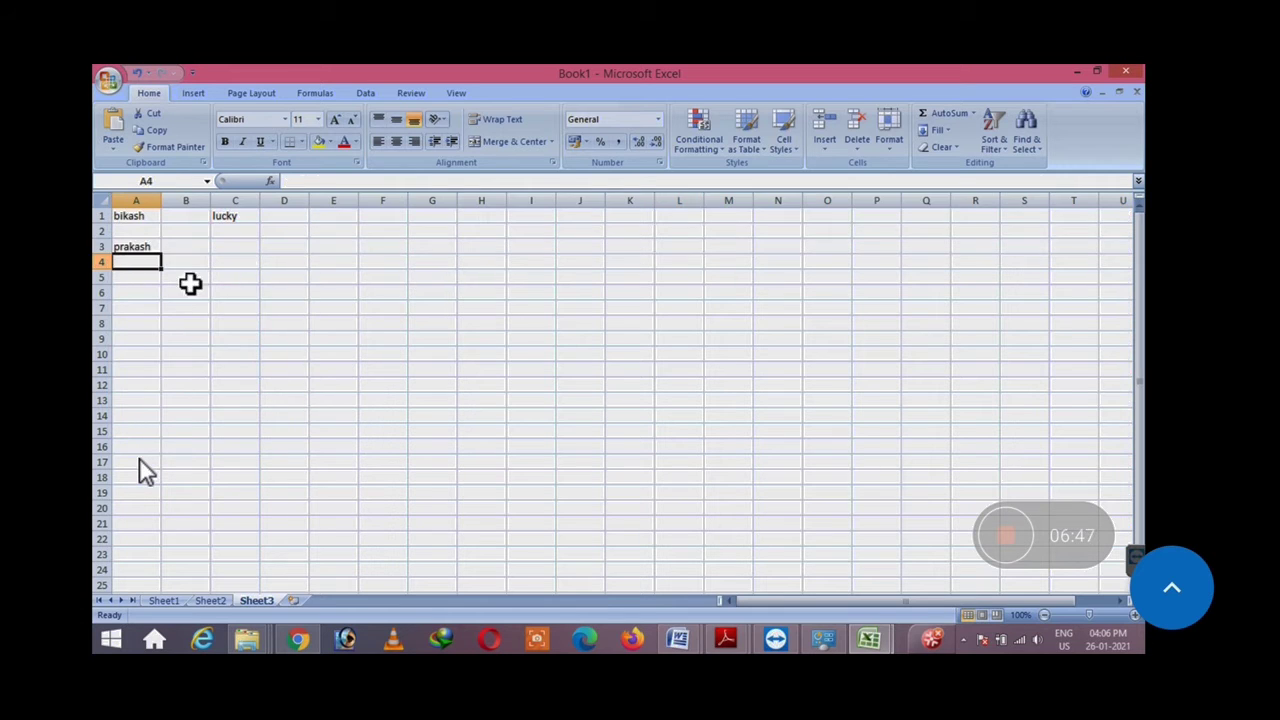
Step: Insert a blank row above row 3, which holds the second name in column A
{"action": "left_click", "coordinate": [145, 245]}
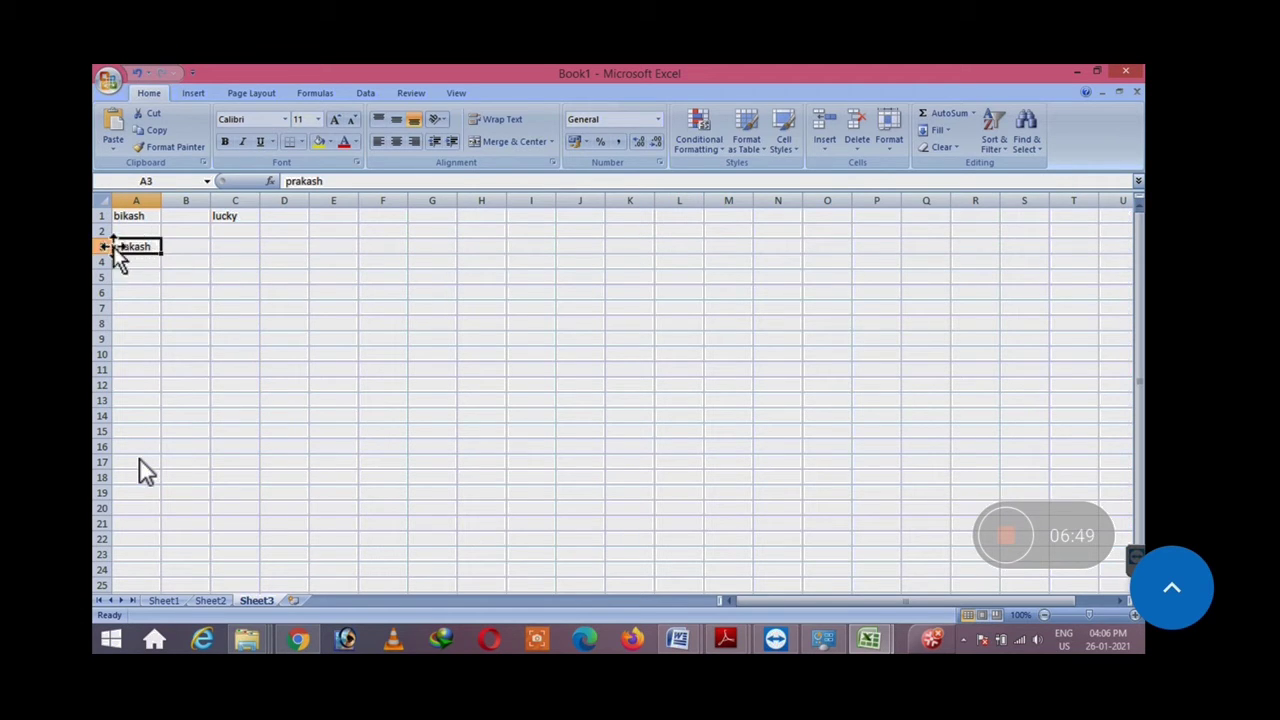
{"action": "left_click", "coordinate": [100, 246]}
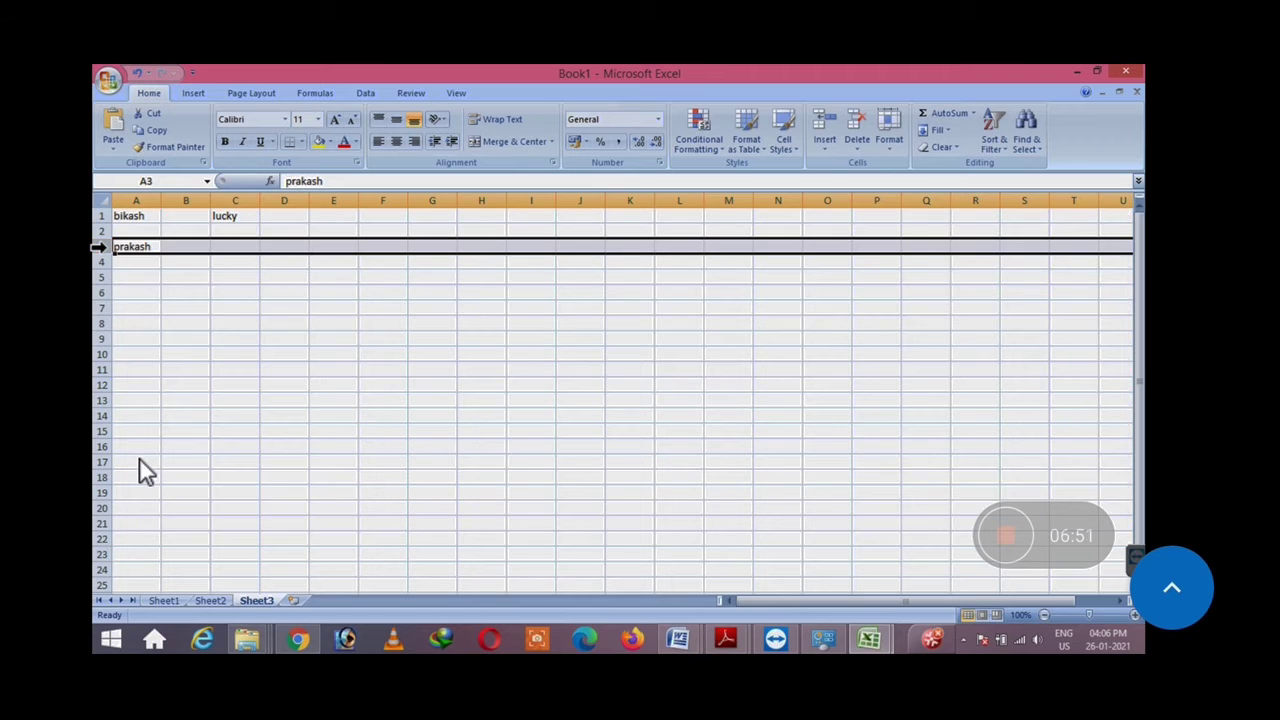
{"action": "right_click", "coordinate": [98, 246]}
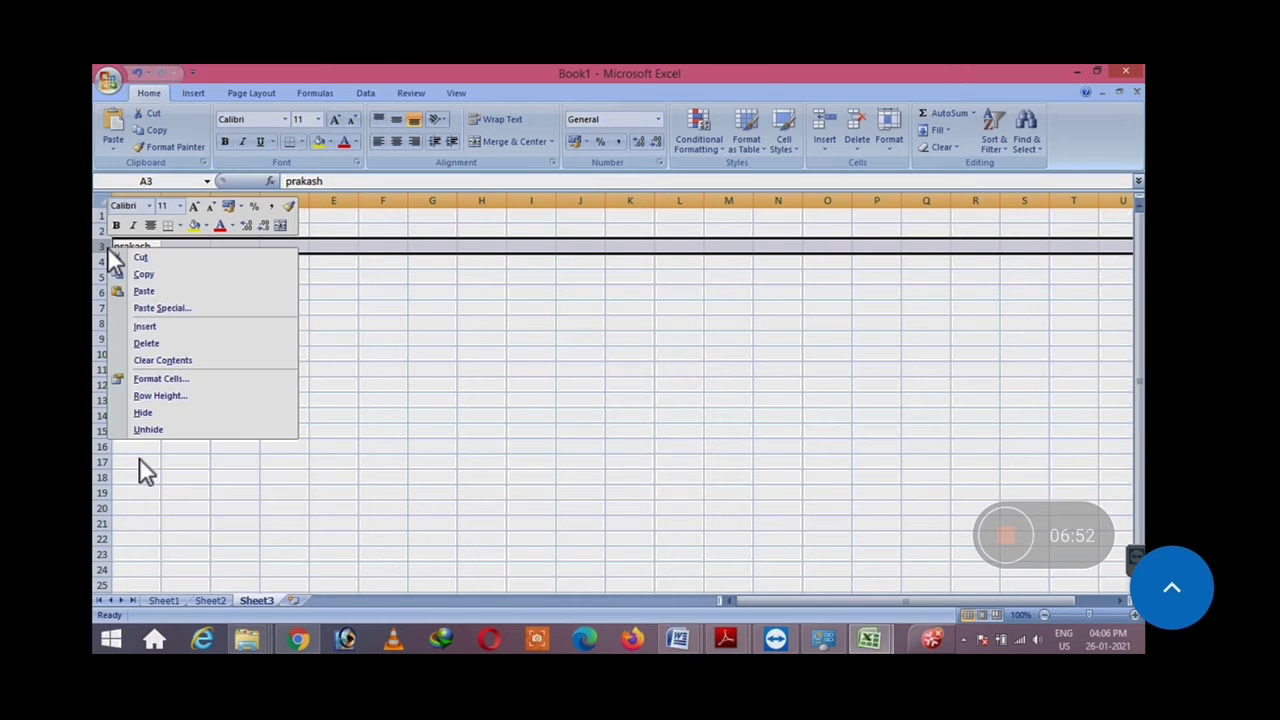
{"action": "left_click", "coordinate": [155, 325]}
{"action": "left_click", "coordinate": [228, 293]}
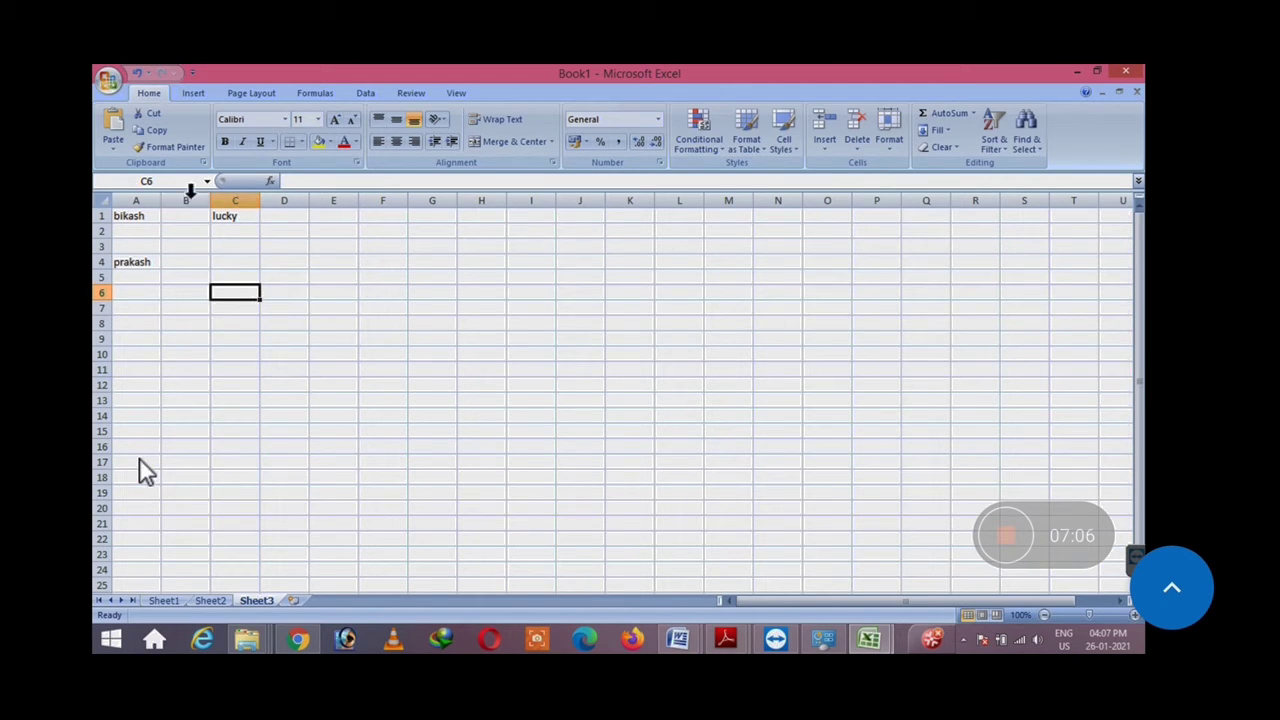
Step: Insert a blank column before column C, moving its name to column D
{"action": "left_click", "coordinate": [240, 190]}
{"action": "right_click", "coordinate": [240, 192]}
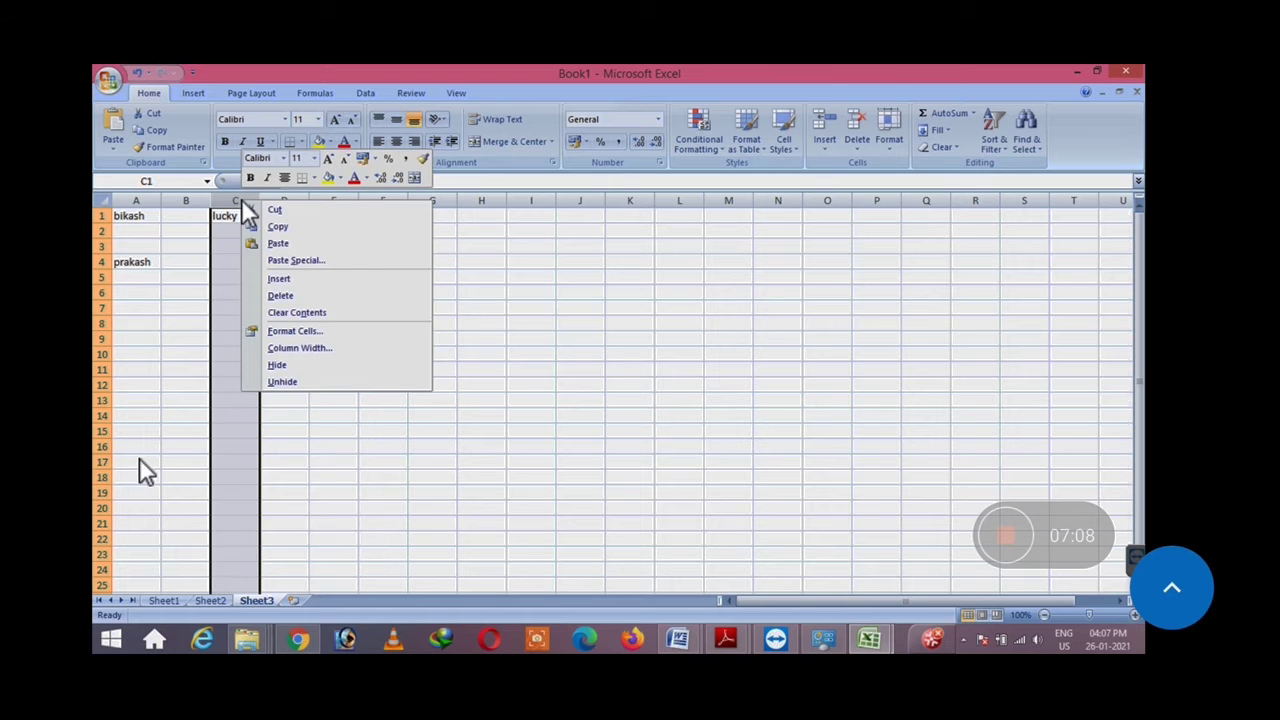
{"action": "left_click", "coordinate": [318, 279]}
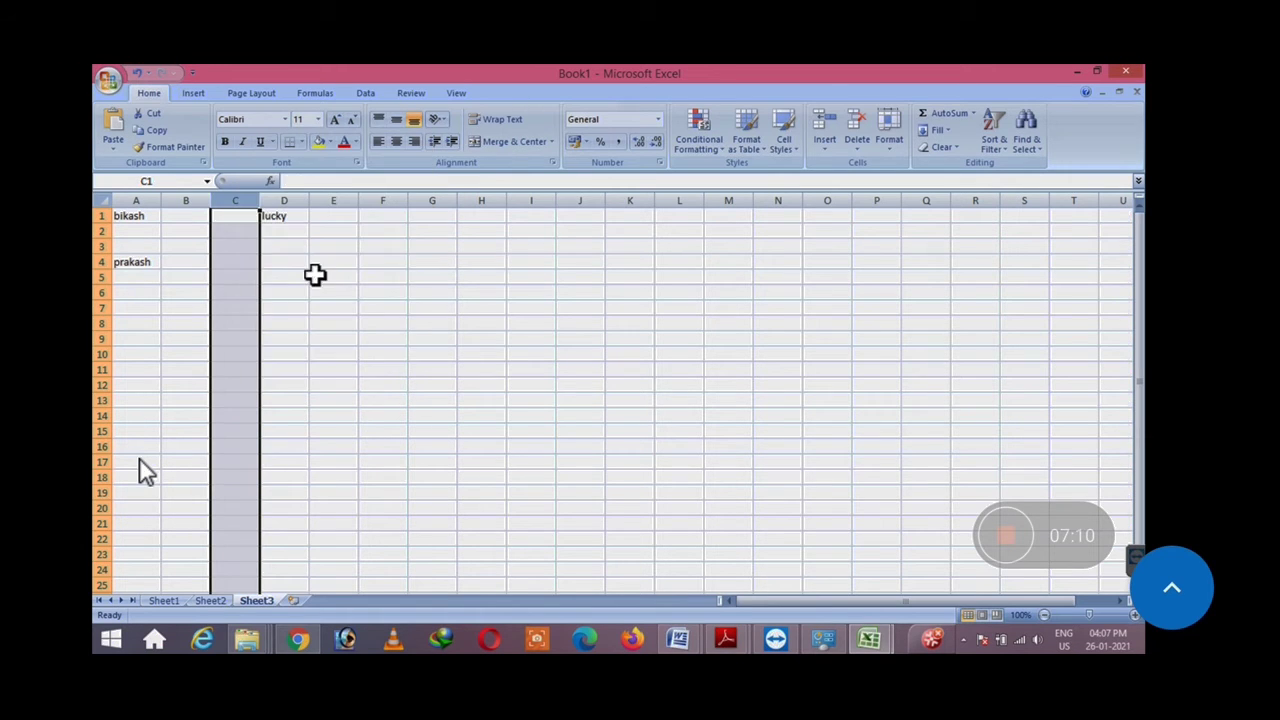
{"action": "left_click", "coordinate": [248, 259]}
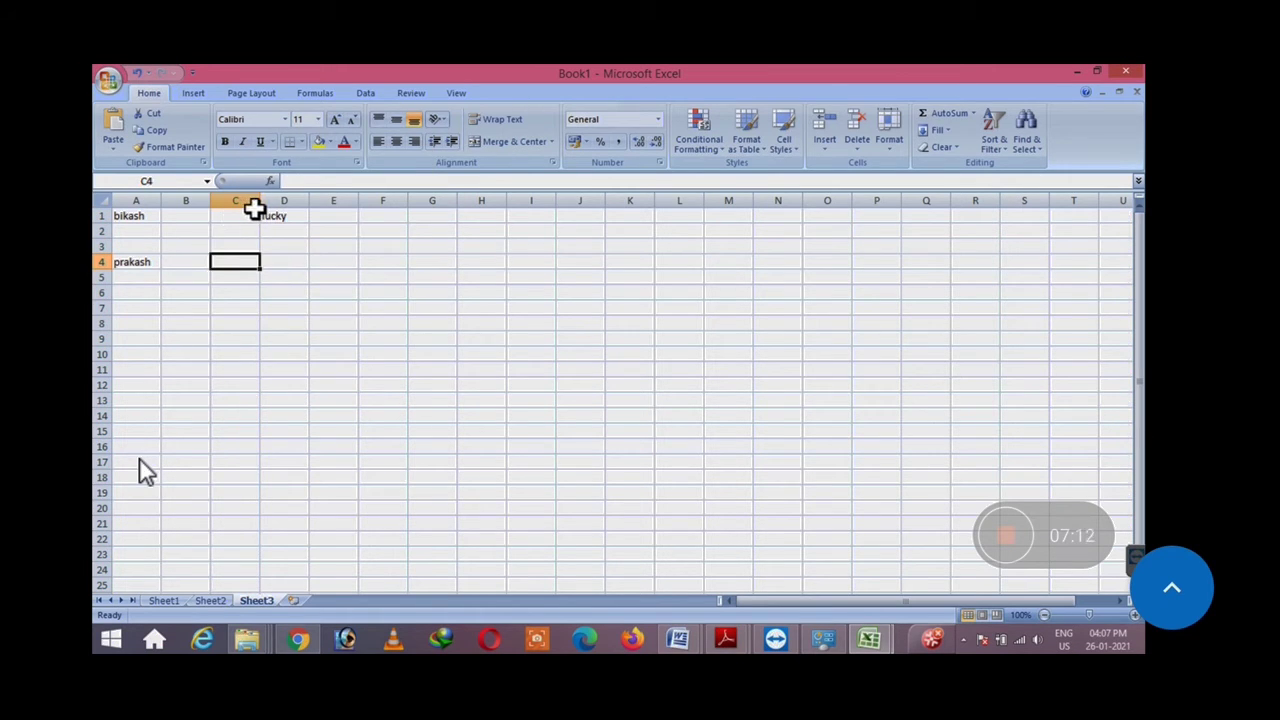
{"action": "left_click", "coordinate": [284, 321]}
Step: Delete the empty column C from the sheet
{"action": "left_click", "coordinate": [241, 196]}
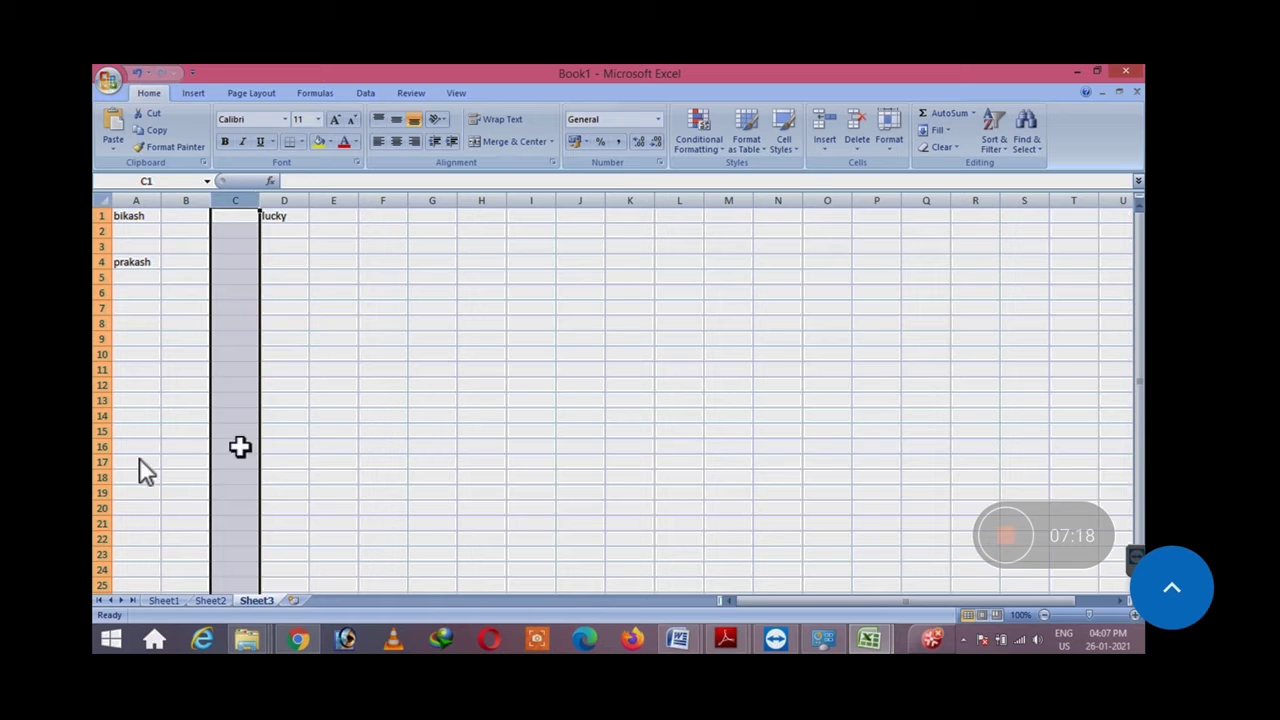
{"action": "right_click", "coordinate": [238, 201]}
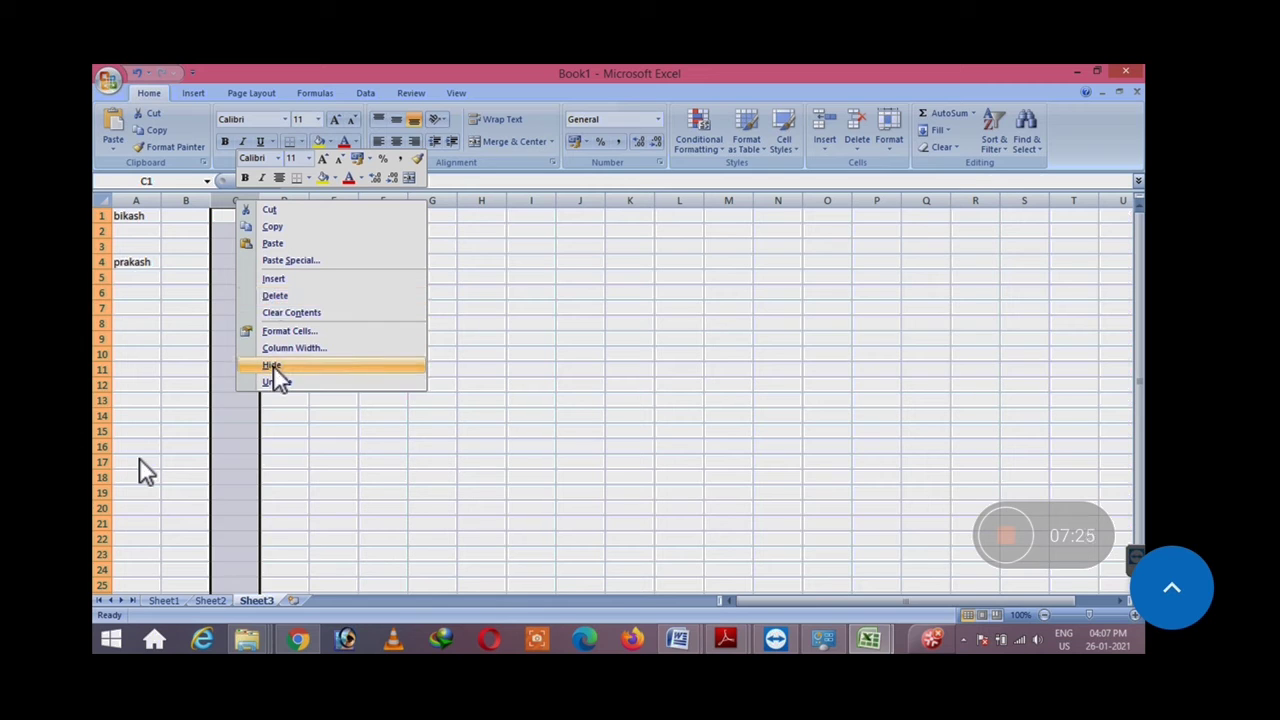
{"action": "left_click", "coordinate": [284, 295]}
{"action": "left_click", "coordinate": [320, 294]}
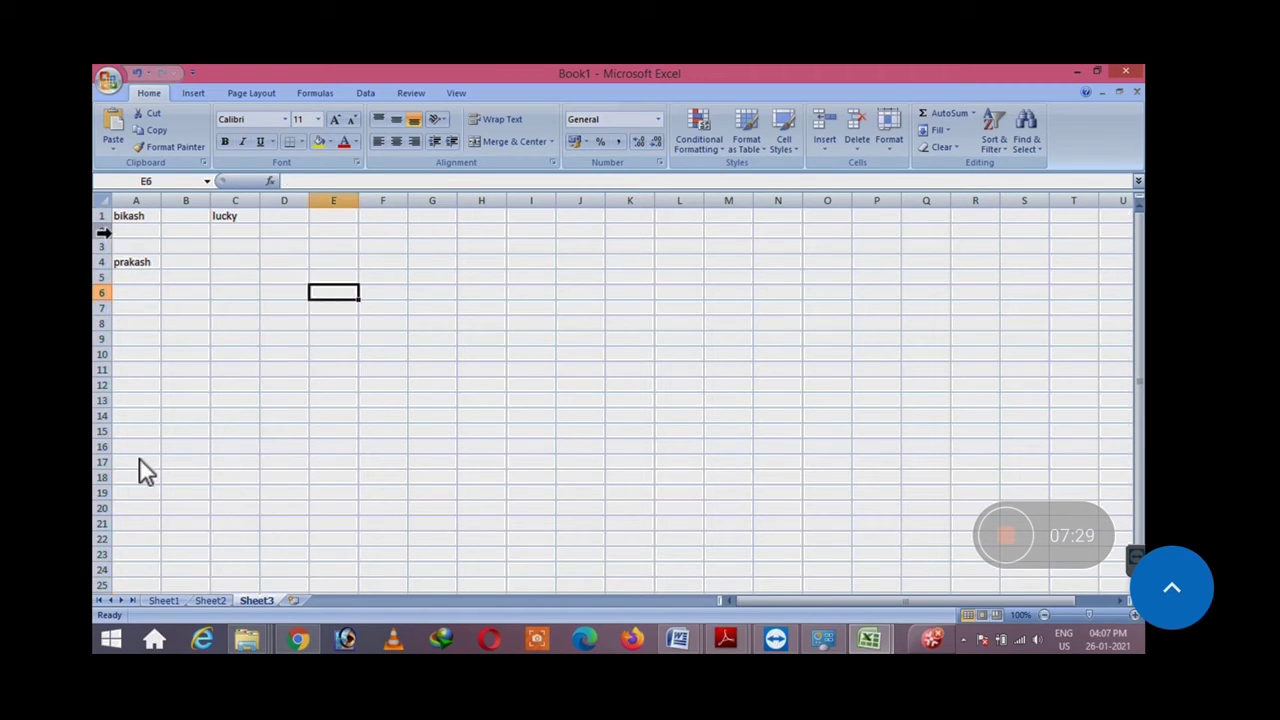
Step: Delete the blank row 3 above the second name in column A
{"action": "left_click", "coordinate": [102, 246]}
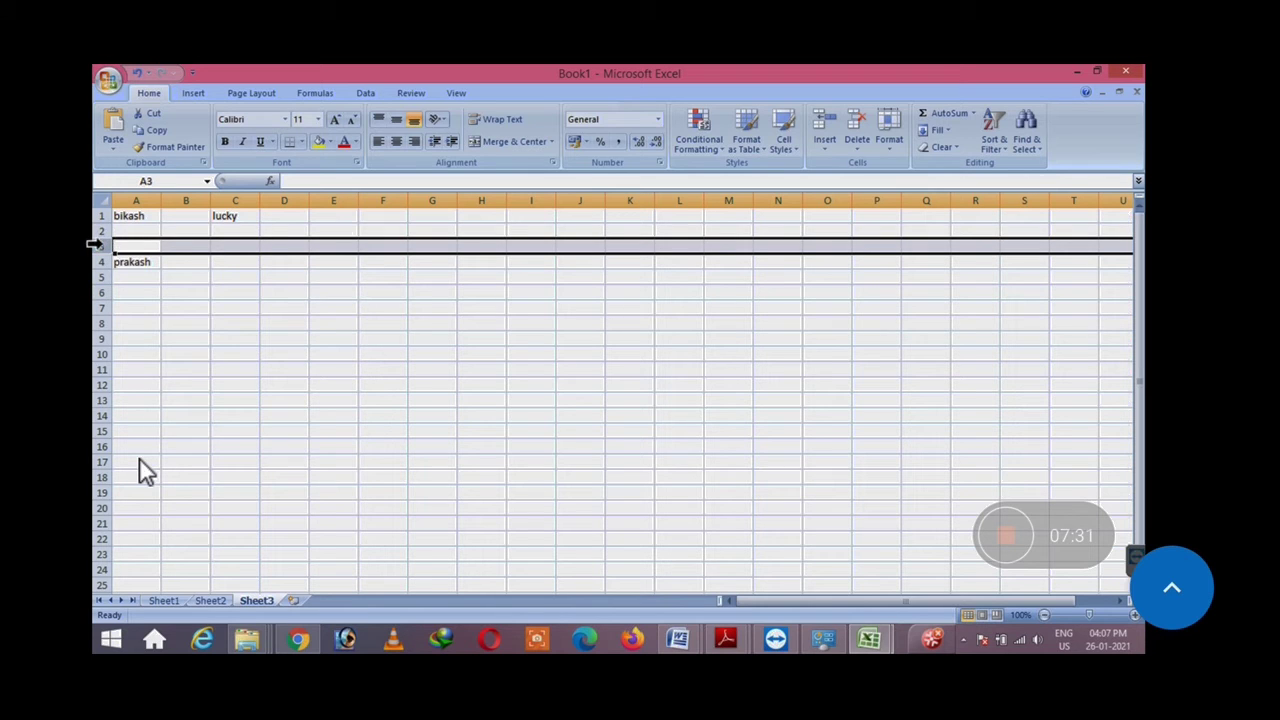
{"action": "right_click", "coordinate": [95, 245]}
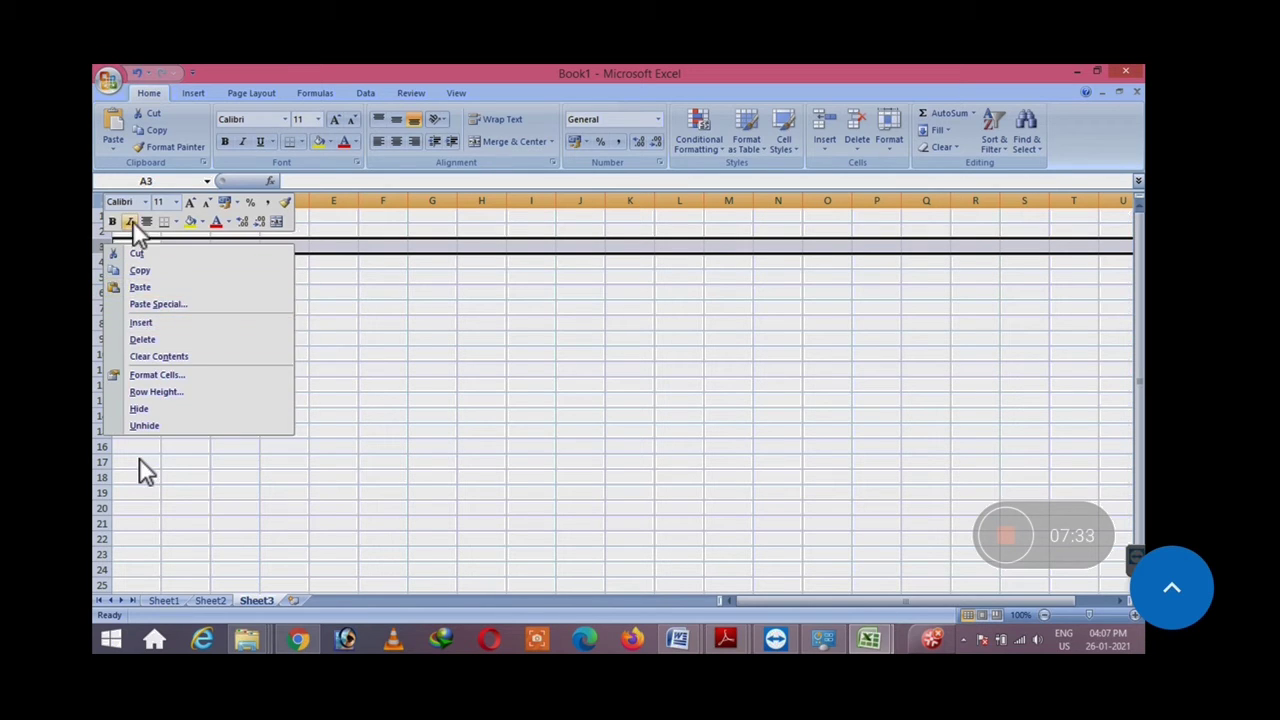
{"action": "left_click", "coordinate": [157, 340]}
{"action": "left_click", "coordinate": [350, 366]}
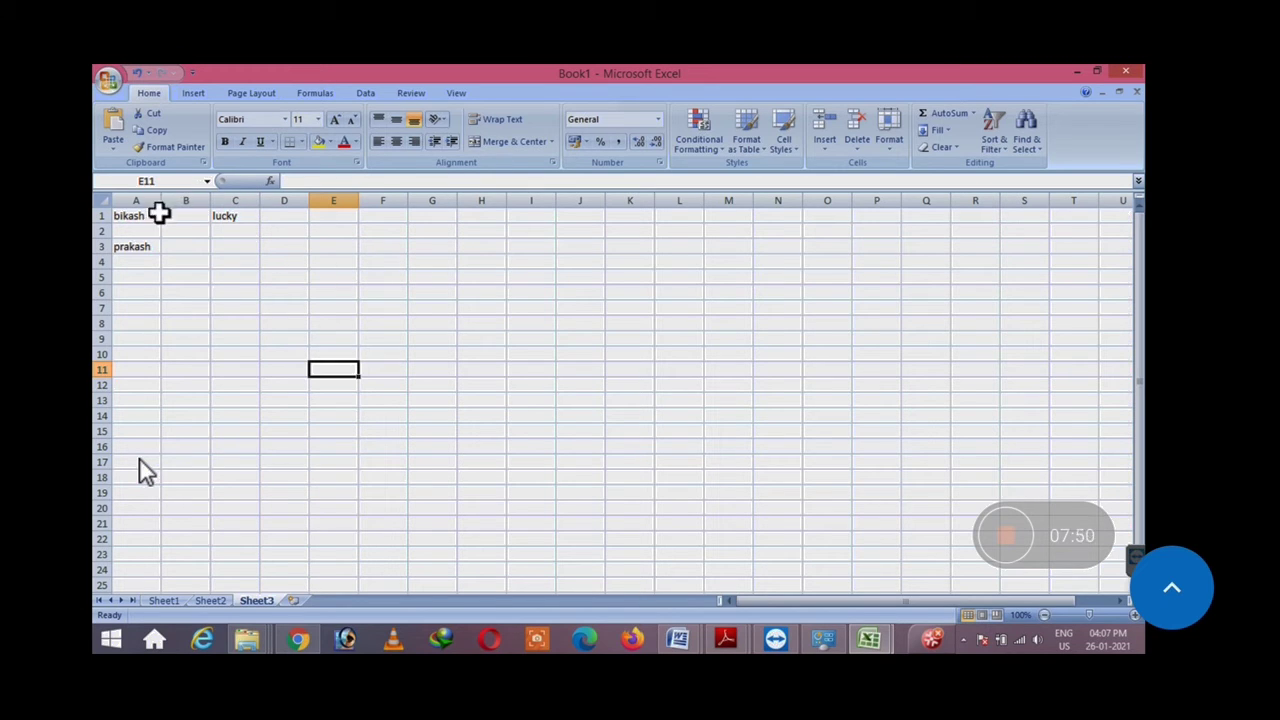
{"action": "right_click", "coordinate": [94, 215]}
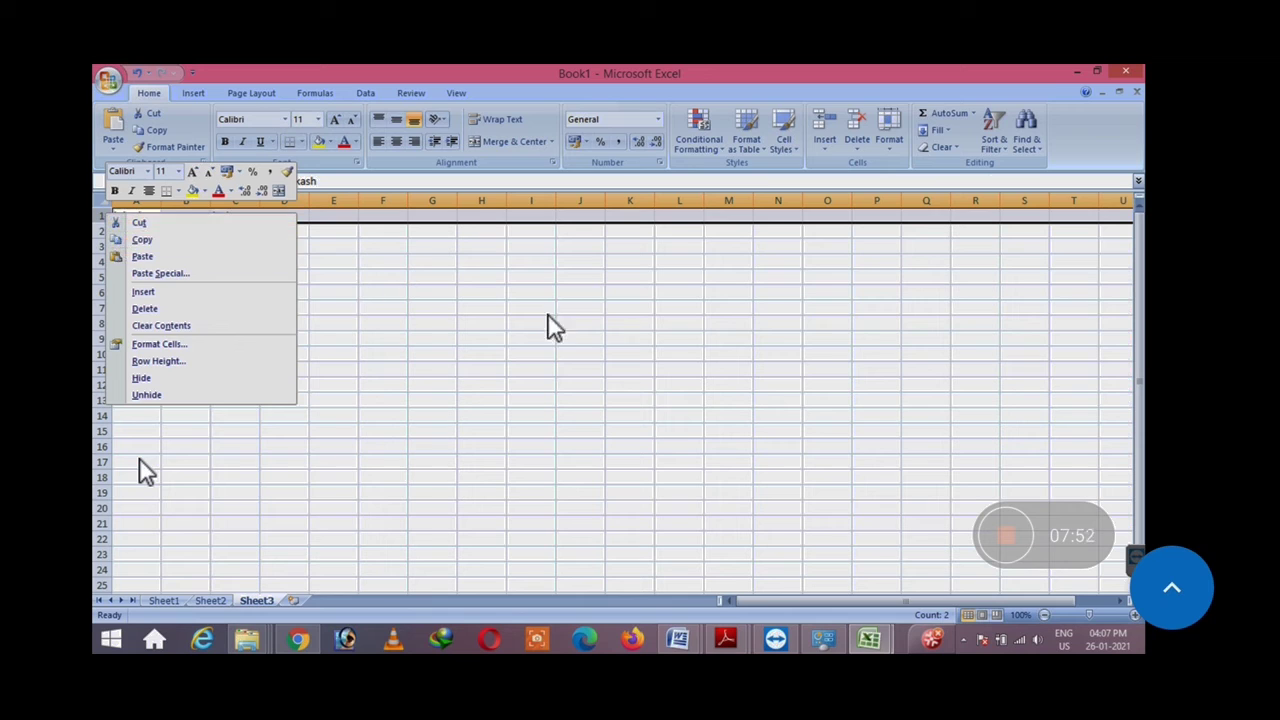
{"action": "key", "text": "Escape"}
{"action": "left_click", "coordinate": [278, 260]}
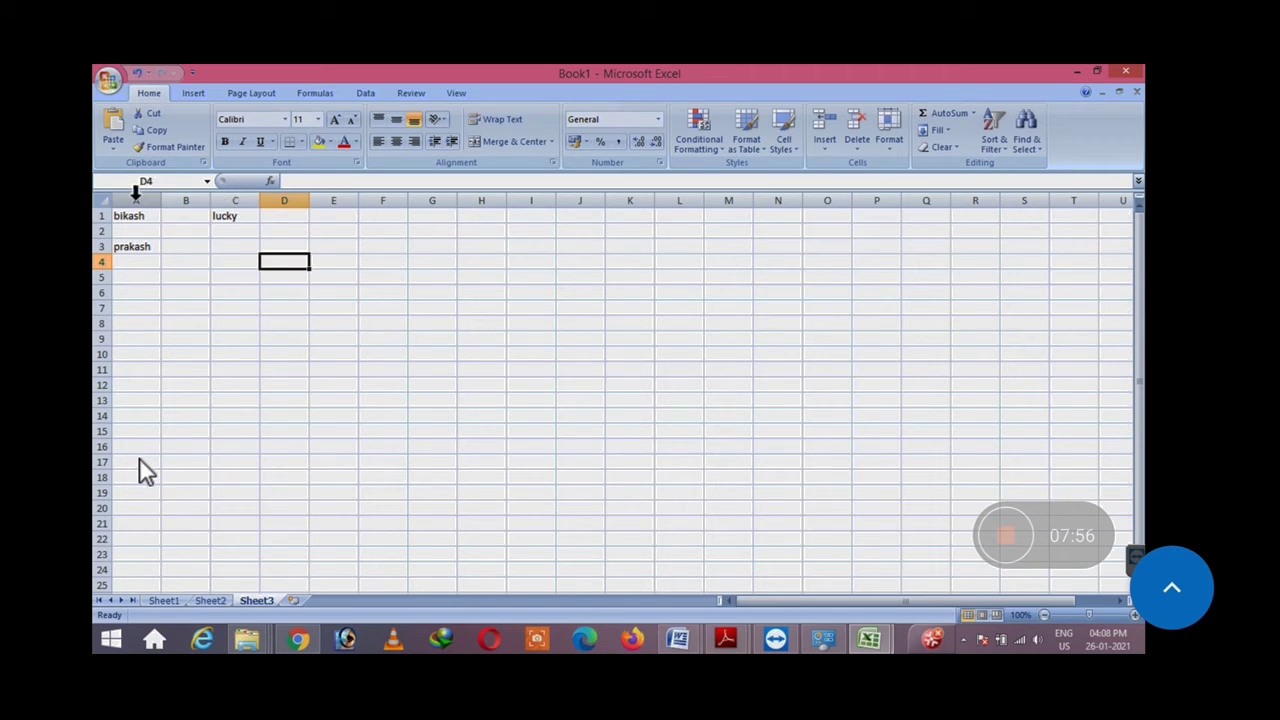
Step: Hide columns A through C, which contain the names
{"action": "left_click_drag", "start_coordinate": [126, 198], "coordinate": [234, 196]}
{"action": "left_click", "coordinate": [287, 229]}
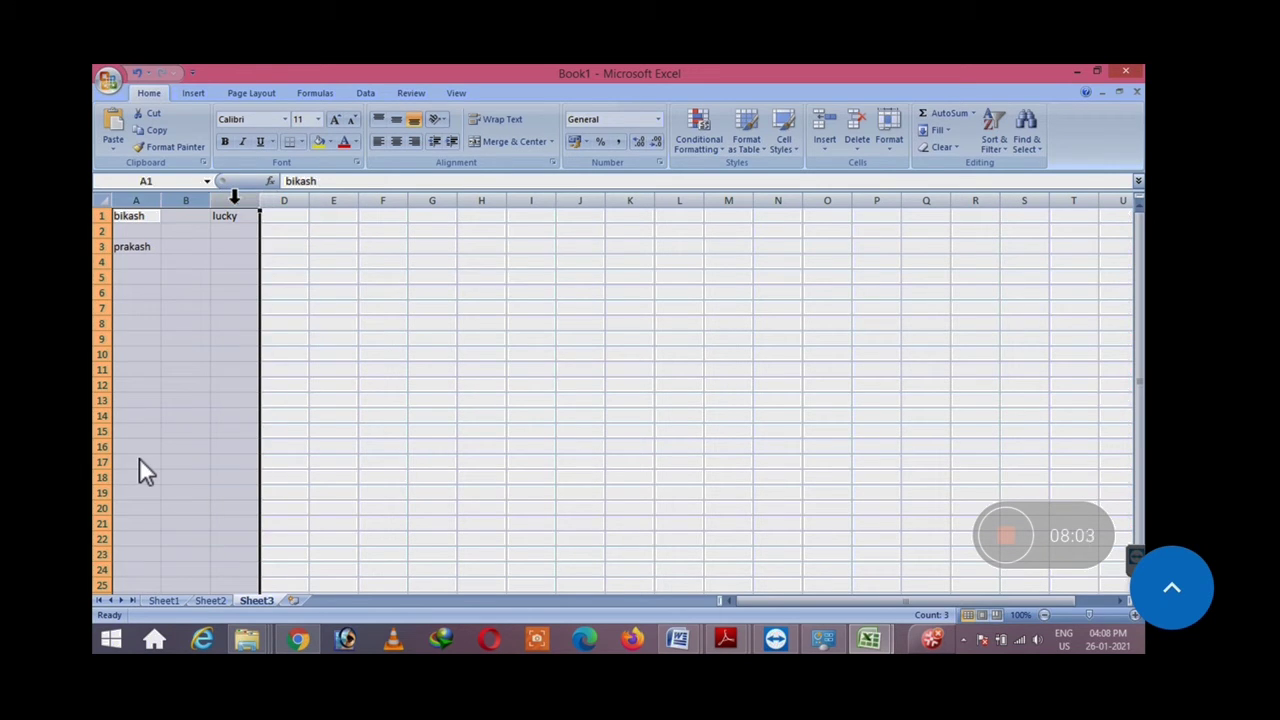
{"action": "right_click", "coordinate": [234, 199]}
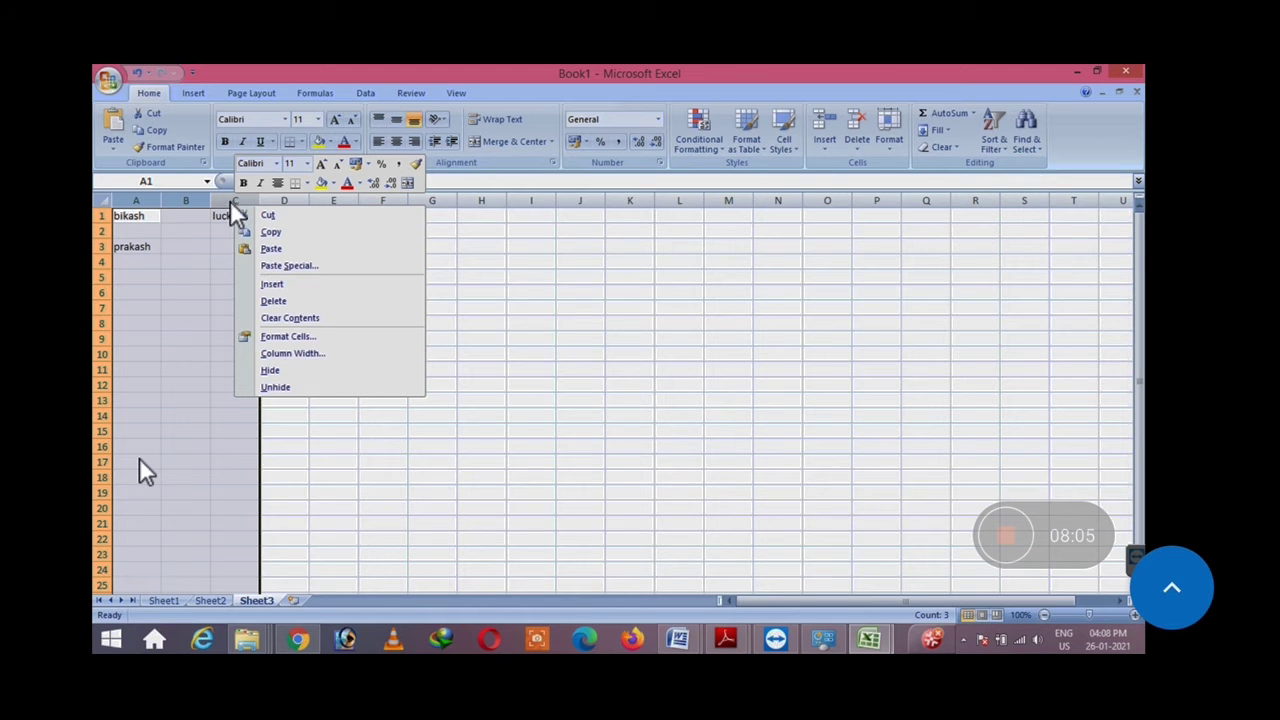
{"action": "left_click", "coordinate": [284, 369]}
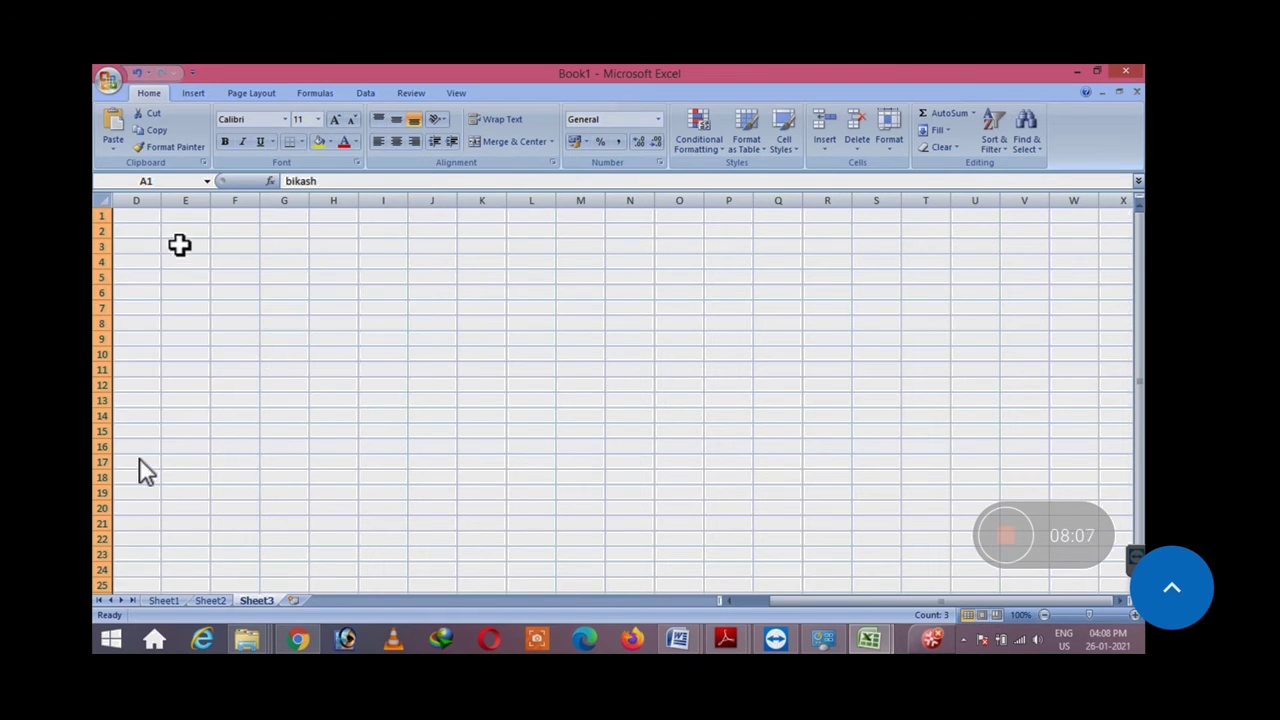
Step: Unhide columns A through C by selecting the whole sheet
{"action": "mouse_move", "coordinate": [776, 608]}
{"action": "left_mouse_down"}
{"action": "mouse_move", "coordinate": [742, 601]}
{"action": "mouse_move", "coordinate": [760, 598]}
{"action": "left_mouse_up"}
{"action": "left_click", "coordinate": [102, 198]}
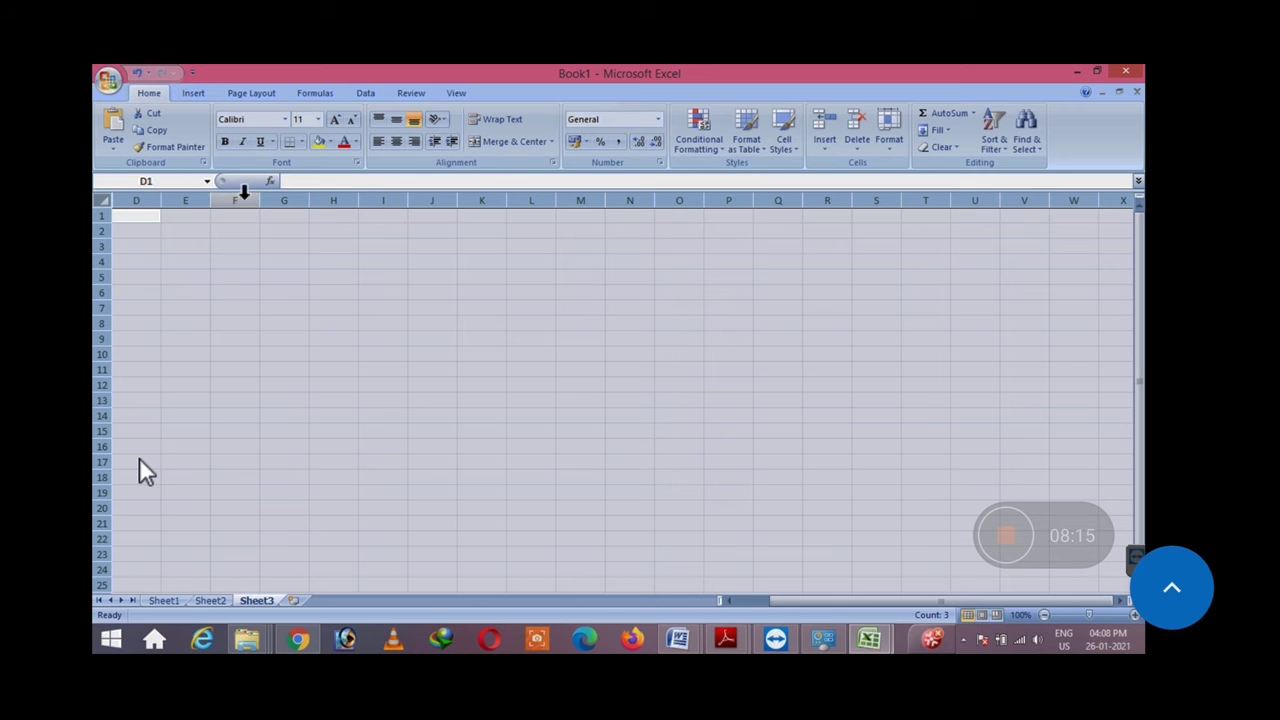
{"action": "right_click", "coordinate": [141, 200]}
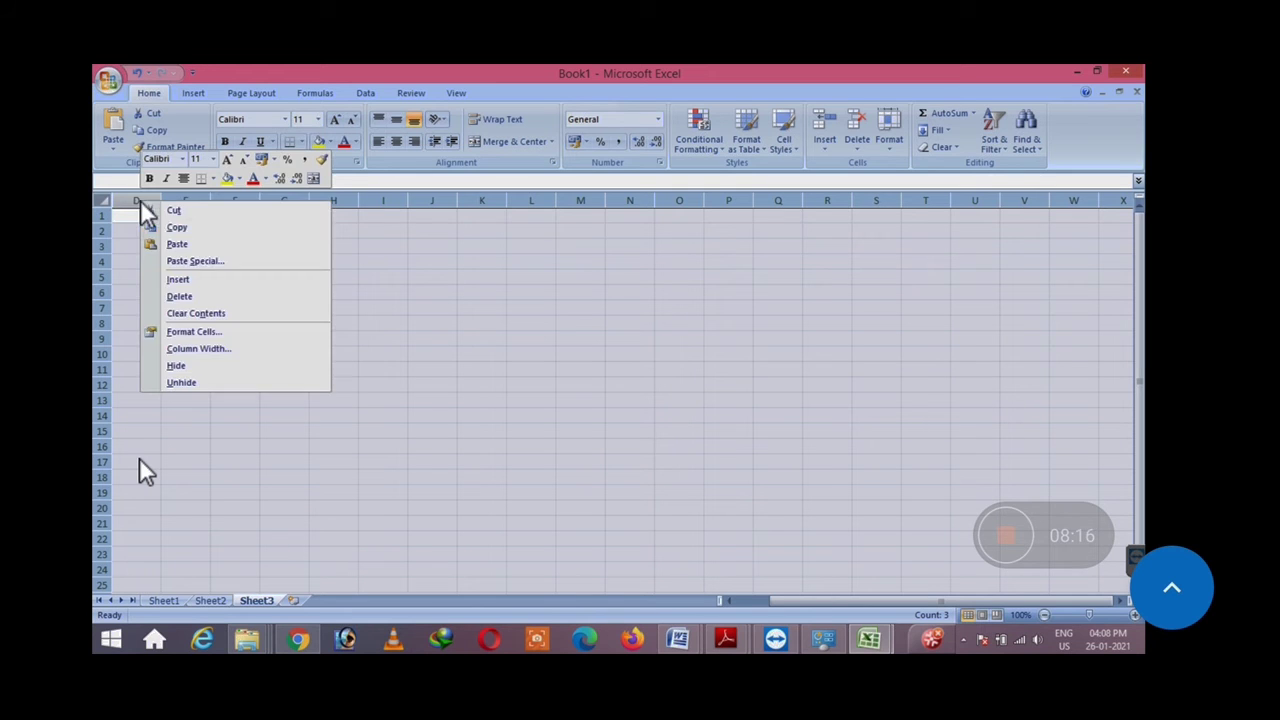
{"action": "left_click", "coordinate": [183, 383]}
{"action": "left_click", "coordinate": [382, 354]}
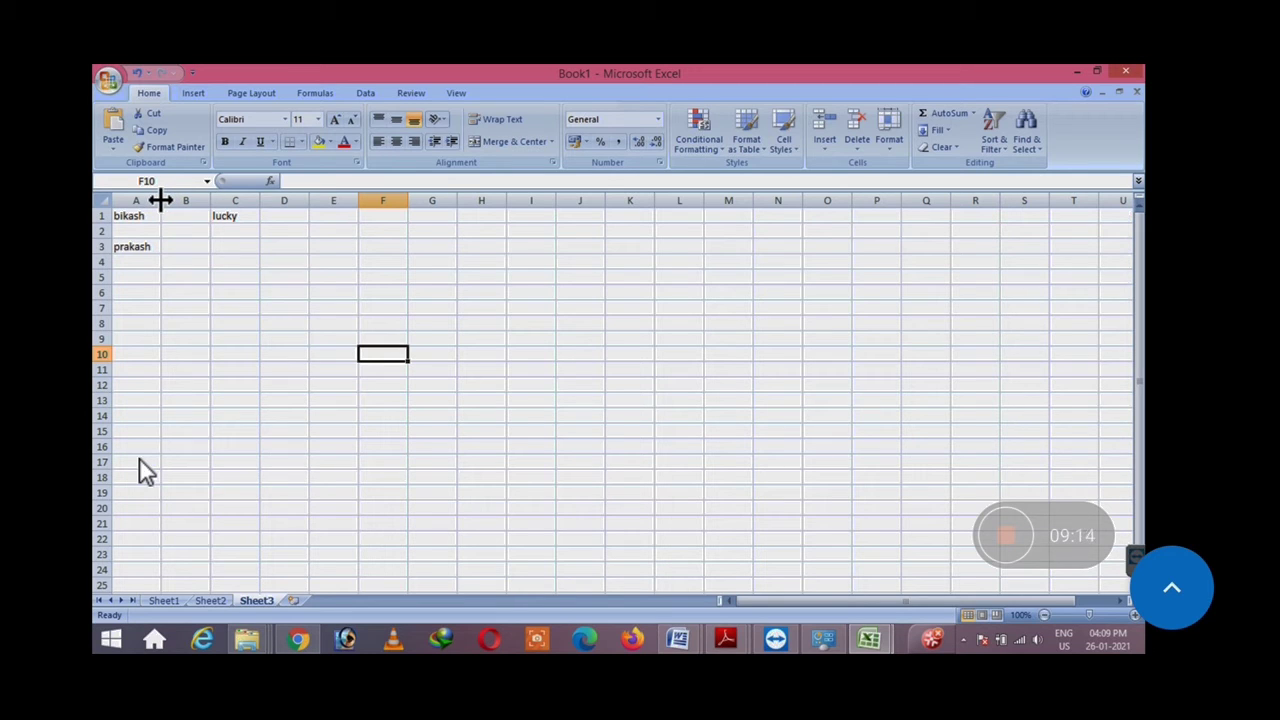
Step: Widen column A to about five times its default width and make row 1 about seven times taller
{"action": "left_click_drag", "start_coordinate": [160, 200], "coordinate": [363, 202]}
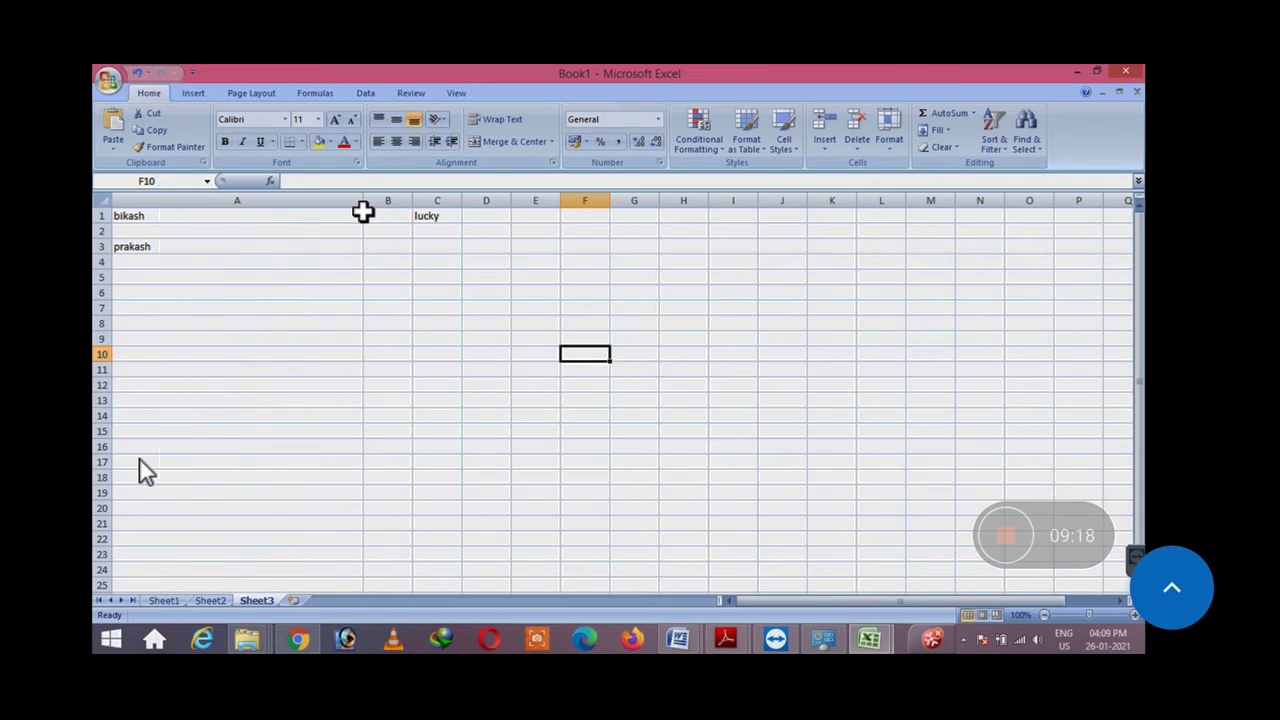
{"action": "left_click", "coordinate": [250, 214]}
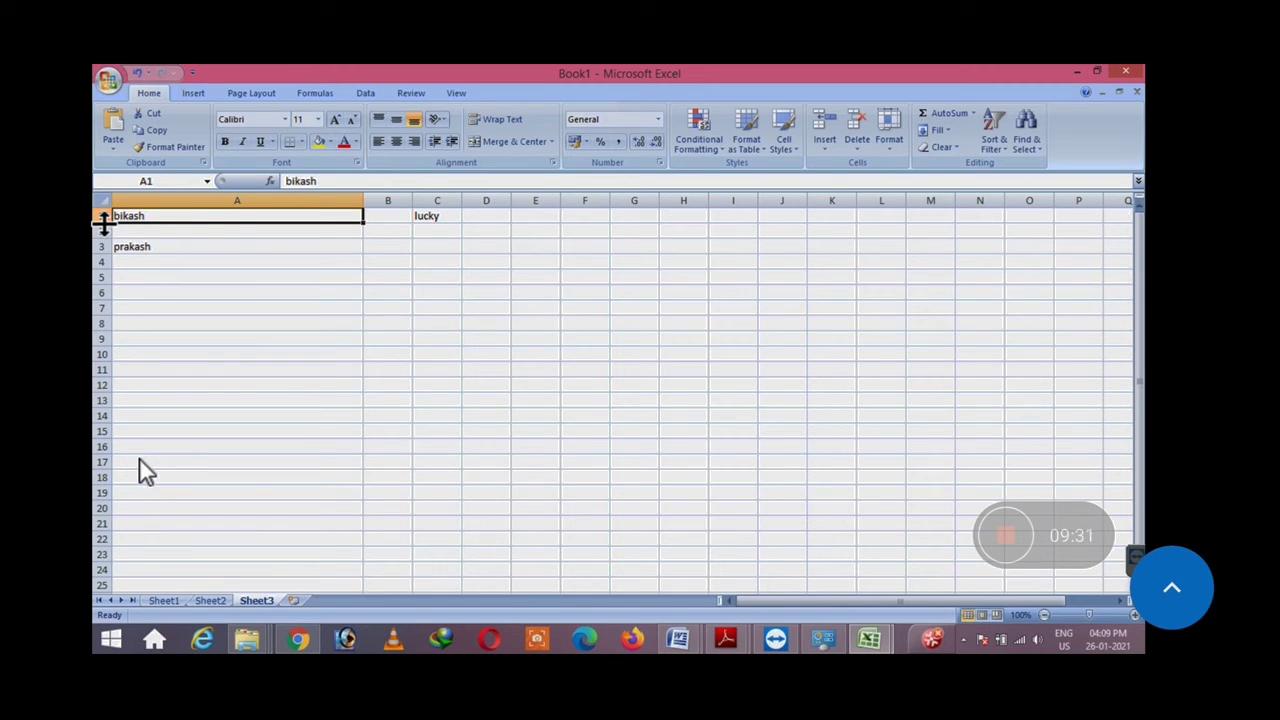
{"action": "left_click_drag", "start_coordinate": [104, 224], "coordinate": [106, 323]}
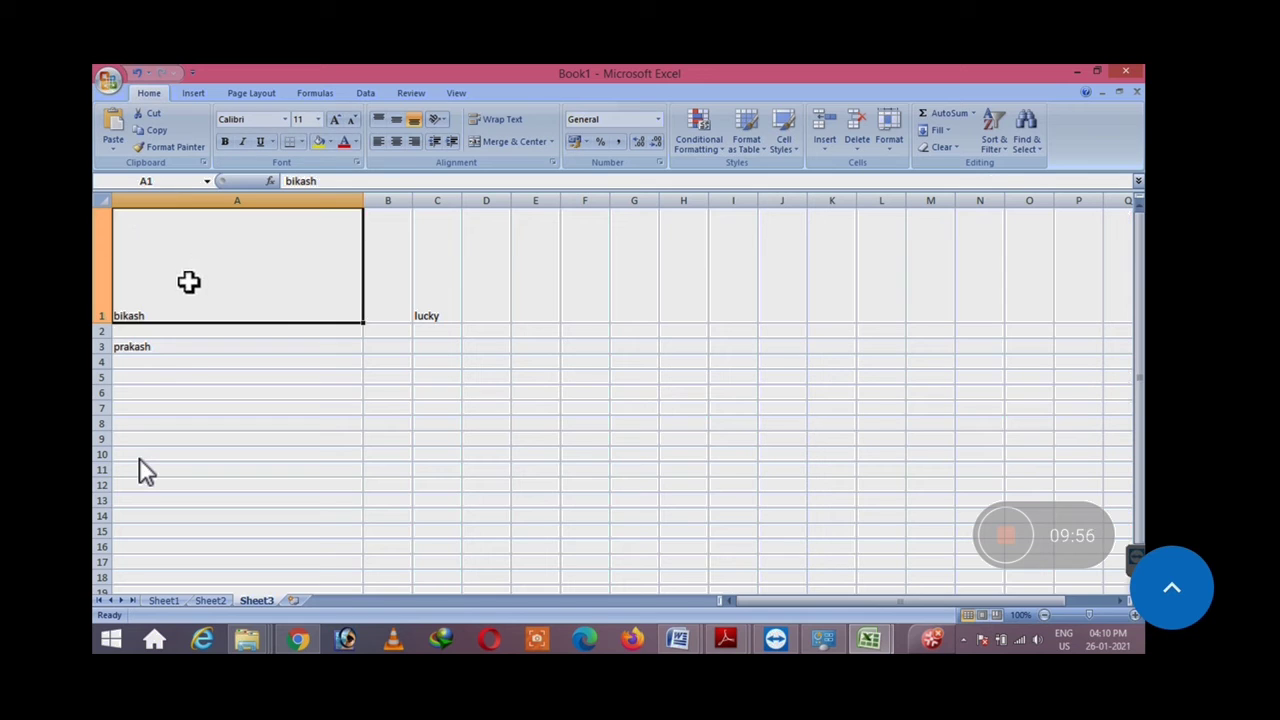
Step: Center the name in cell A1 both horizontally and vertically
{"action": "left_click", "coordinate": [400, 137]}
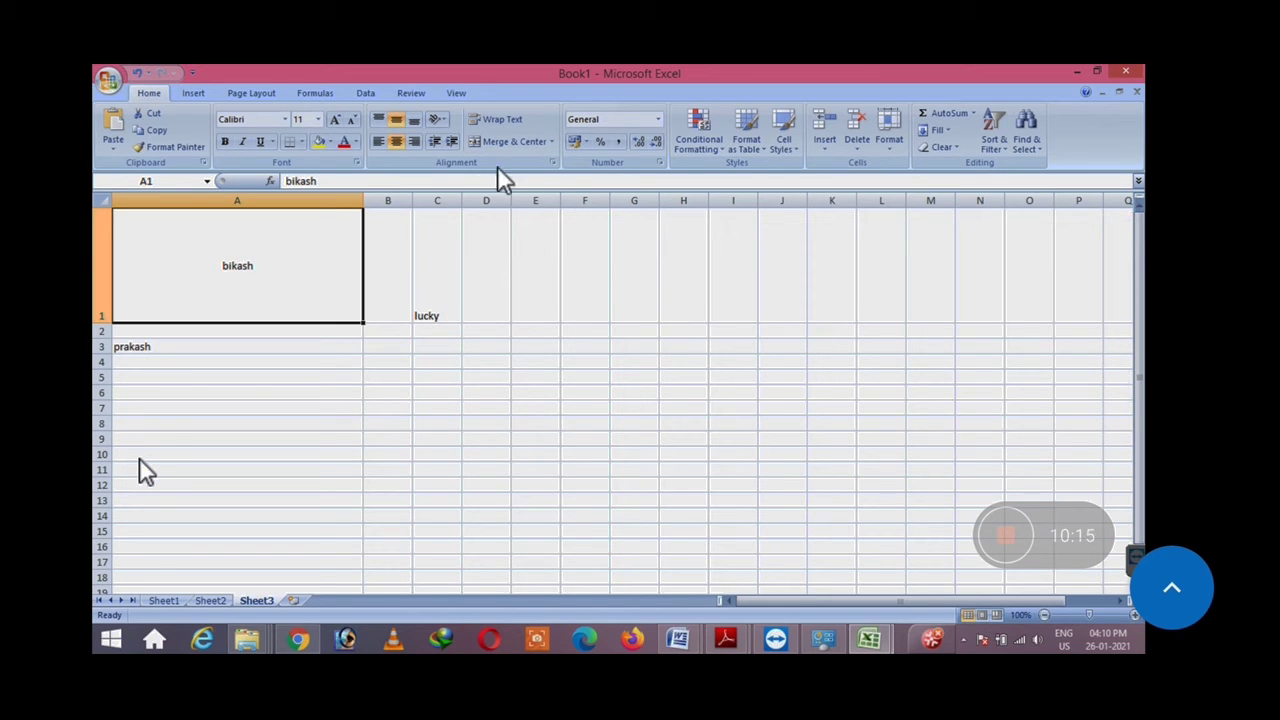
{"action": "left_click", "coordinate": [545, 271]}
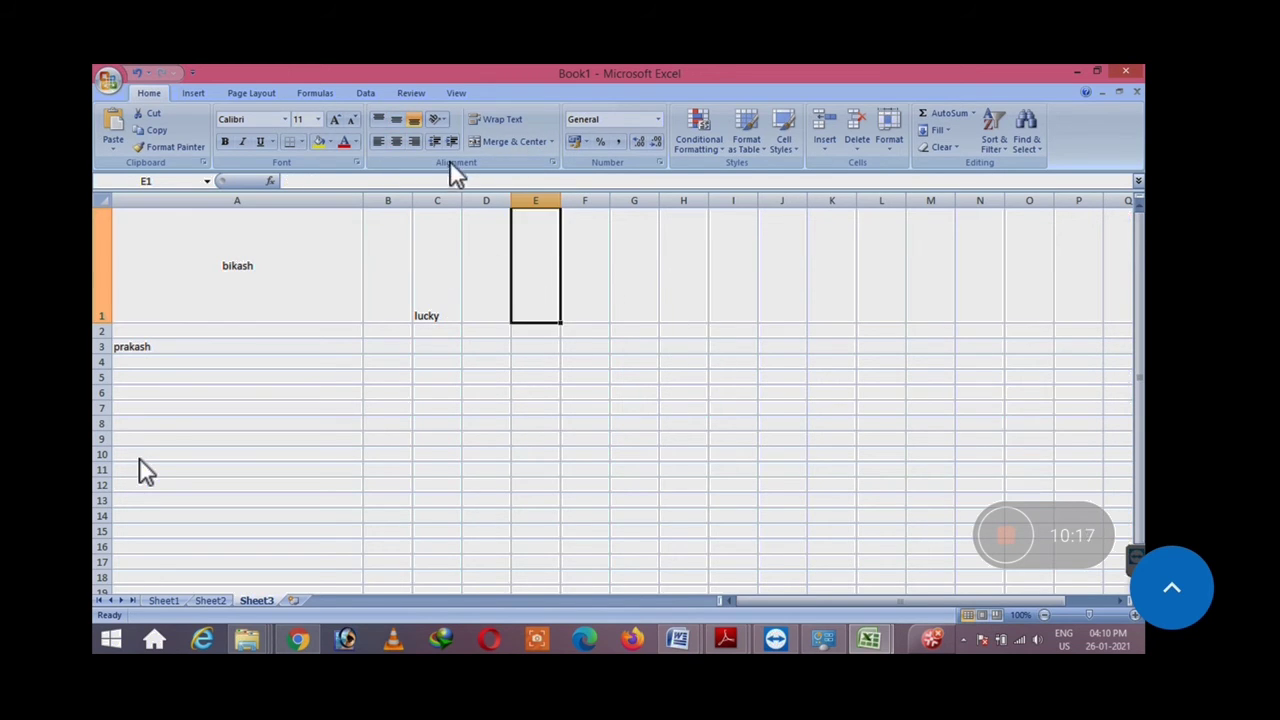
{"action": "left_click", "coordinate": [265, 285]}
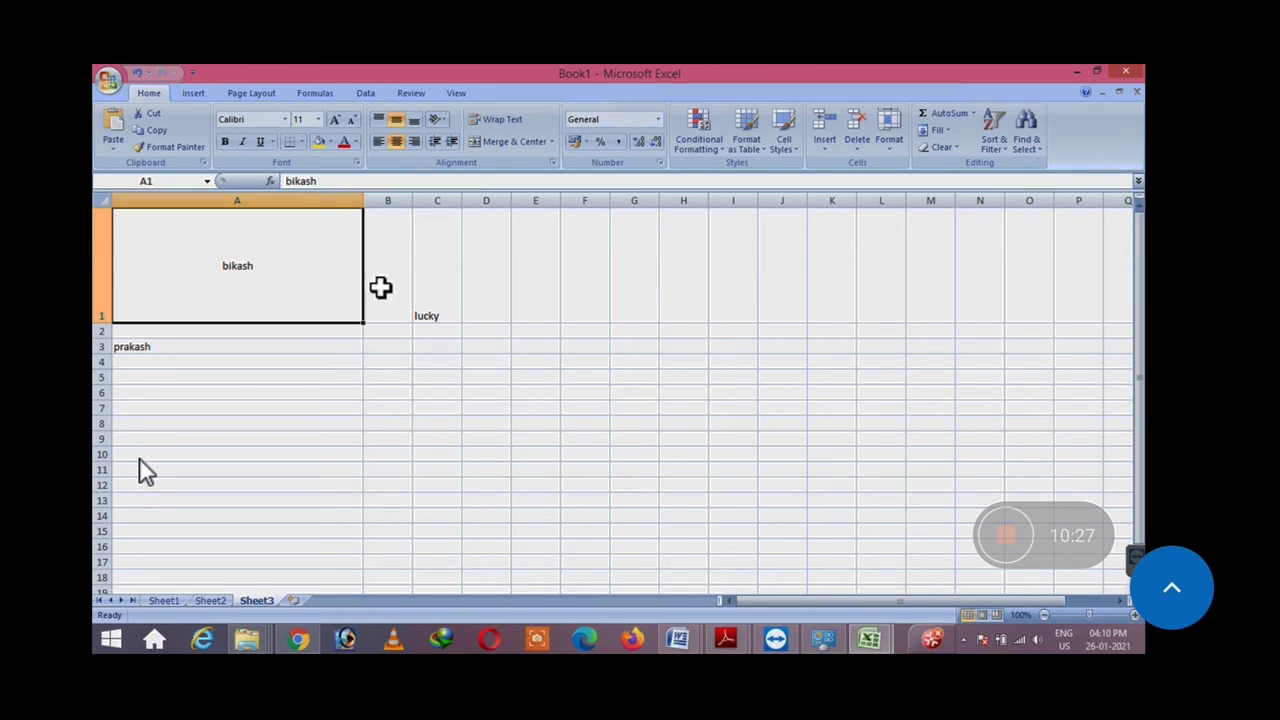
{"action": "left_click", "coordinate": [454, 272]}
{"action": "left_click", "coordinate": [298, 269]}
{"action": "left_click_drag", "start_coordinate": [298, 269], "coordinate": [436, 280]}
{"action": "left_click", "coordinate": [535, 265]}
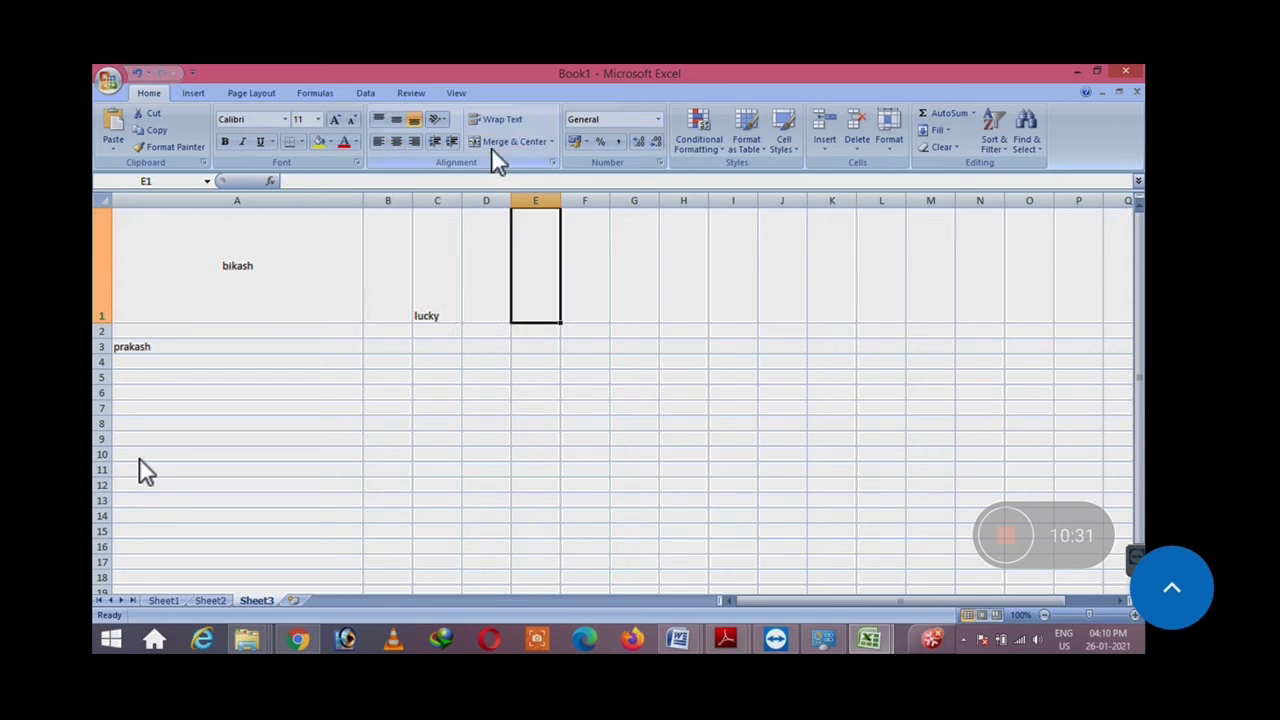
{"action": "left_click_drag", "start_coordinate": [254, 297], "coordinate": [436, 300]}
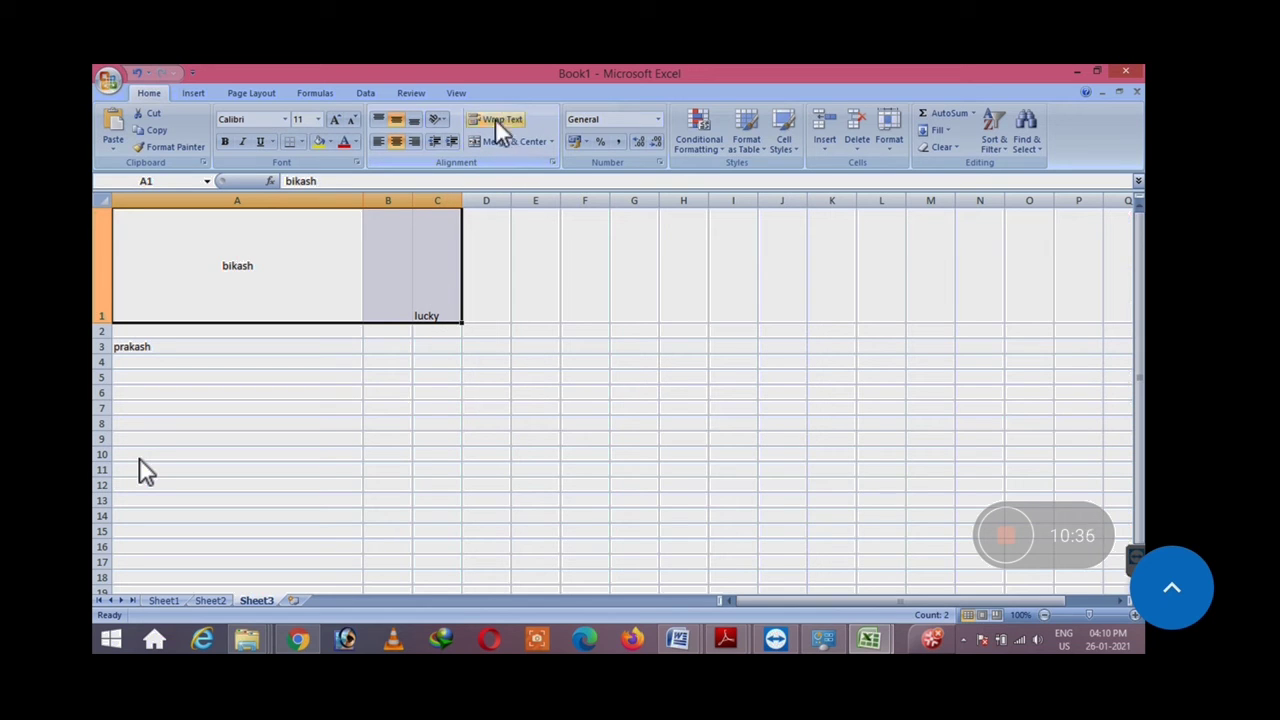
{"action": "left_click", "coordinate": [366, 303]}
Step: Add the surname after the first name in cell A1
{"action": "left_click", "coordinate": [243, 263]}
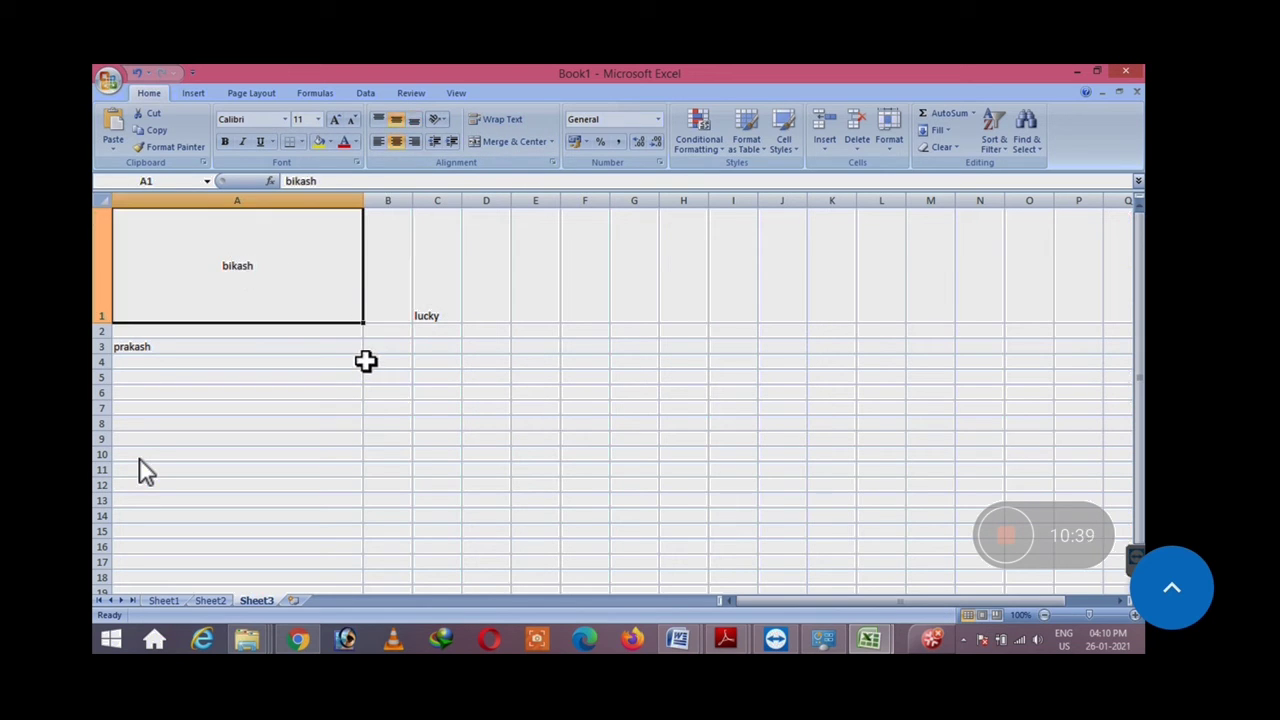
{"action": "double_click", "coordinate": [257, 266]}
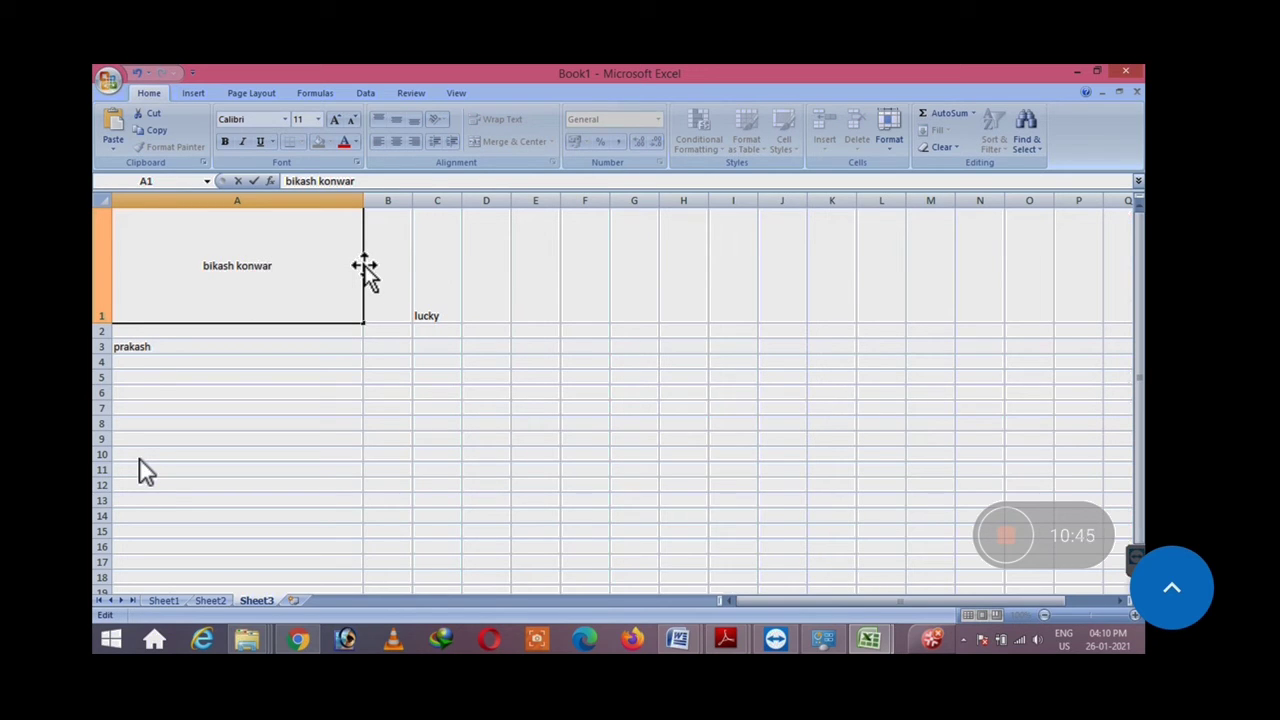
{"action": "left_click", "coordinate": [390, 266]}
{"action": "left_click", "coordinate": [283, 280]}
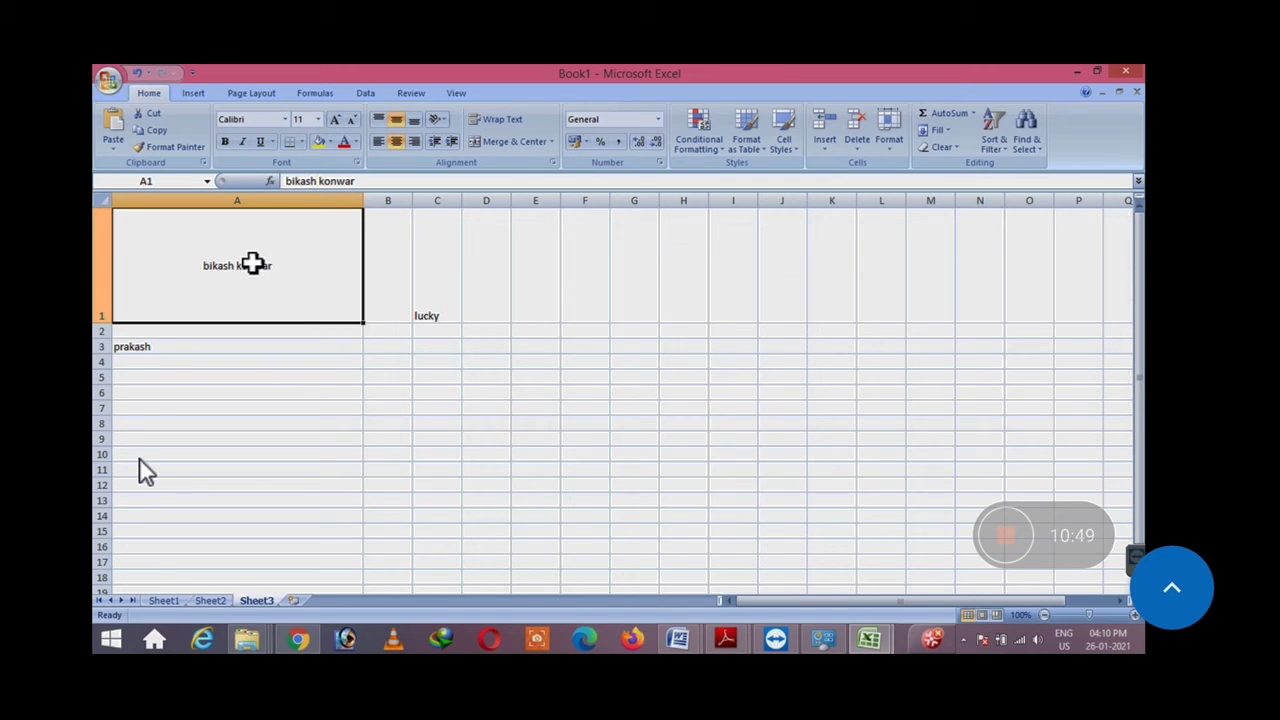
{"action": "double_click", "coordinate": [237, 266]}
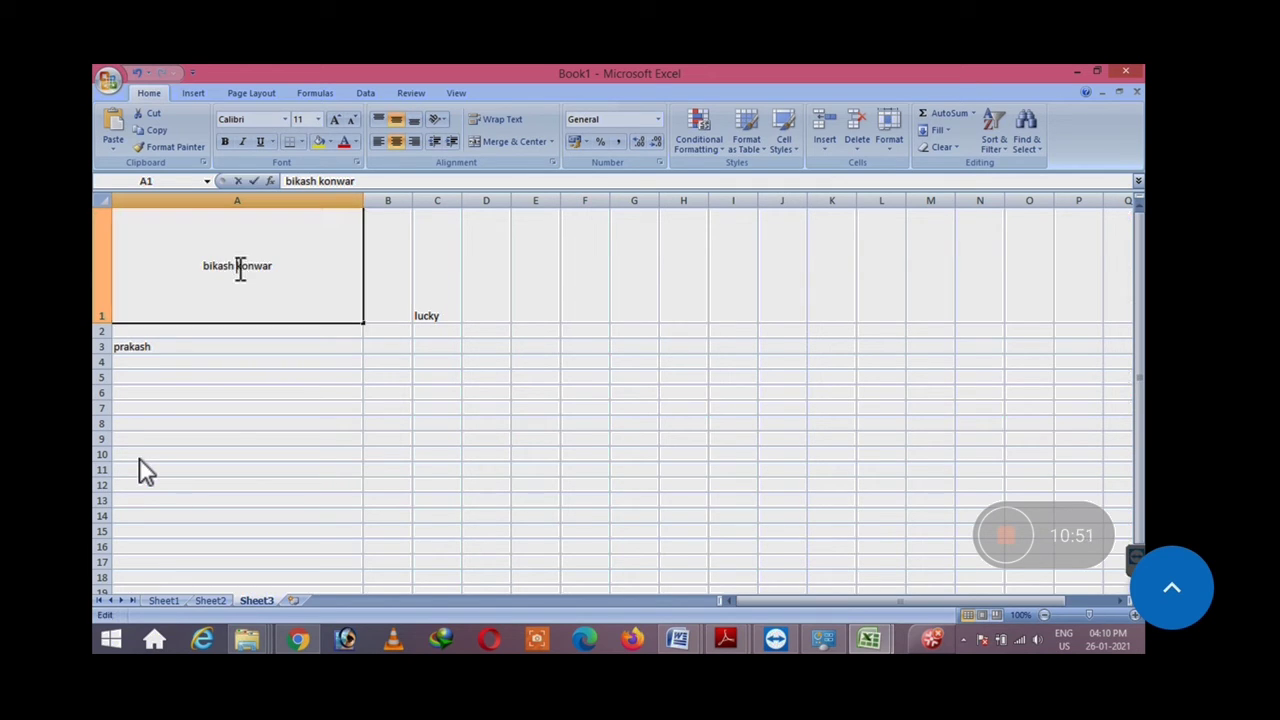
{"action": "key", "text": "Return"}
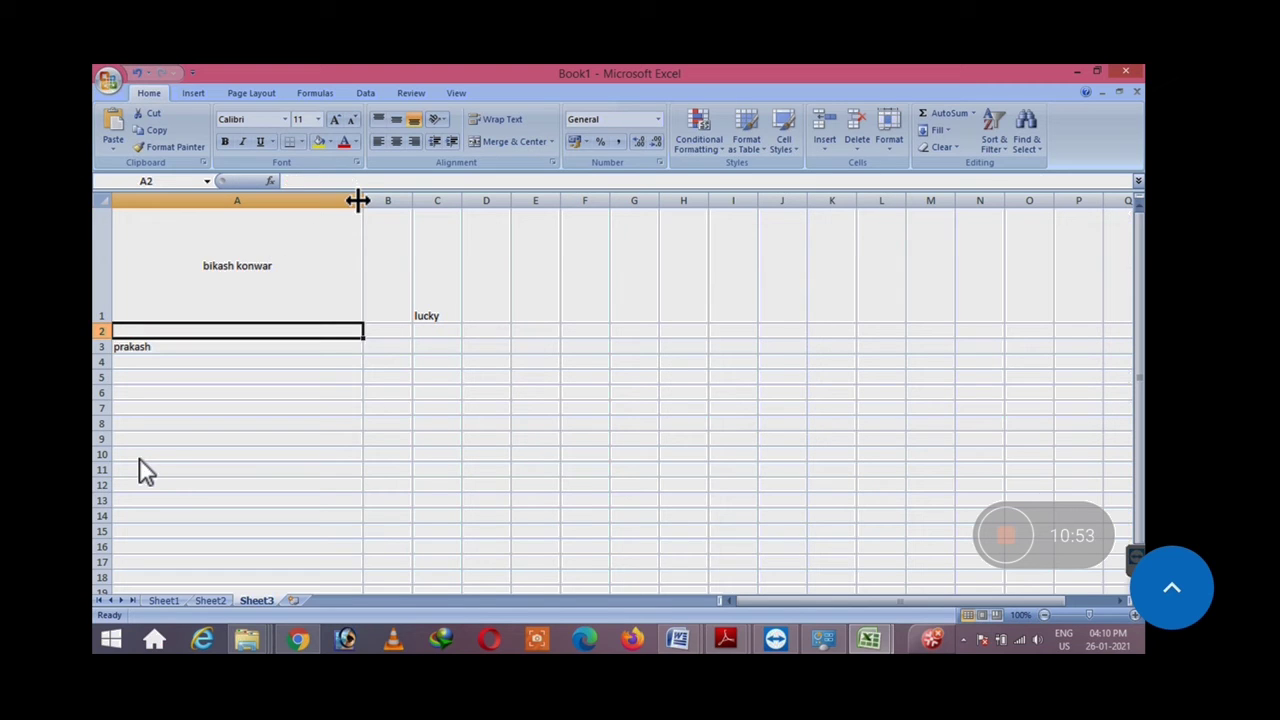
{"action": "left_click", "coordinate": [269, 257]}
{"action": "double_click", "coordinate": [238, 266]}
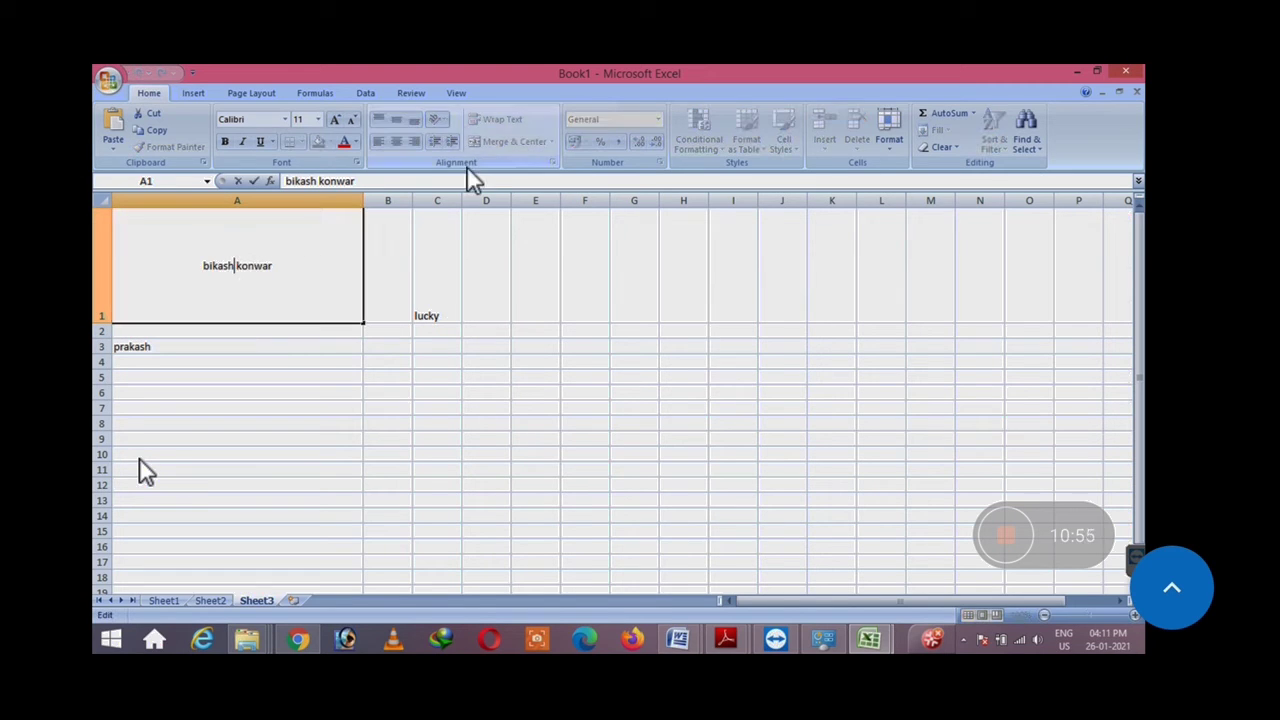
{"action": "left_click", "coordinate": [306, 287]}
{"action": "left_click", "coordinate": [374, 351]}
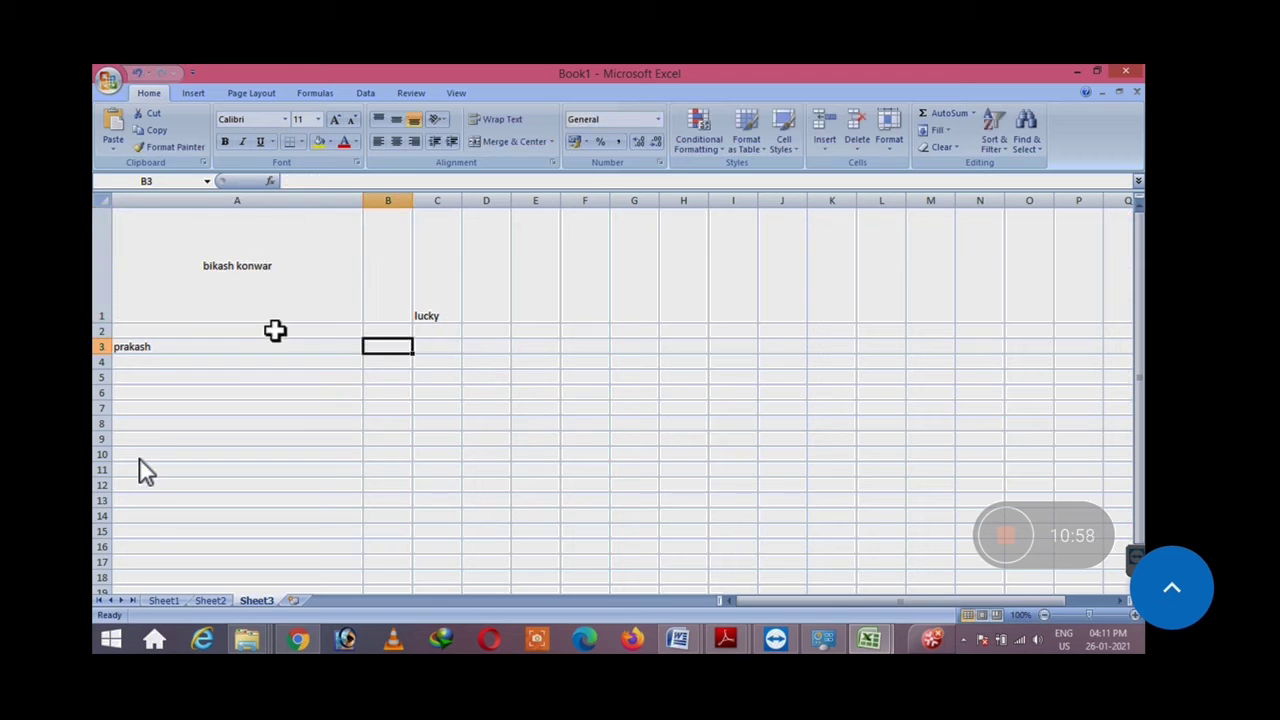
Step: Turn on text wrapping for cell A1 and insert a line break between the first name and the surname
{"action": "left_click", "coordinate": [277, 270]}
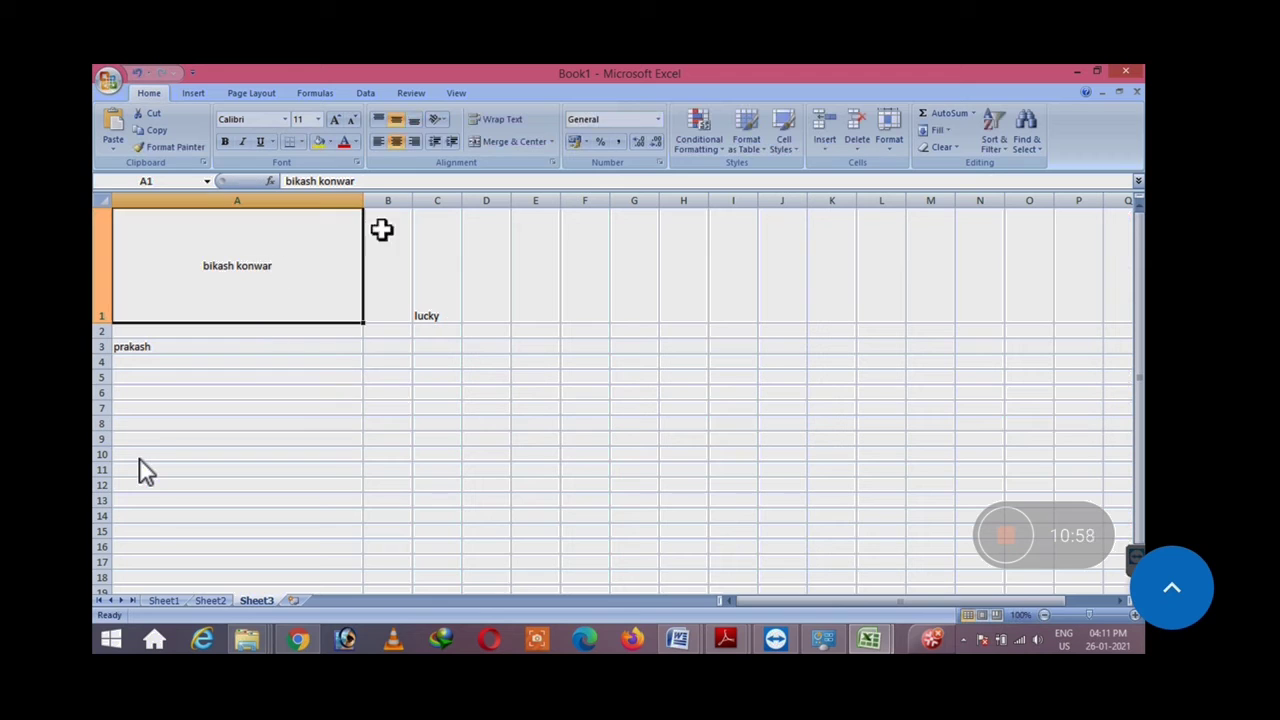
{"action": "double_click", "coordinate": [234, 266]}
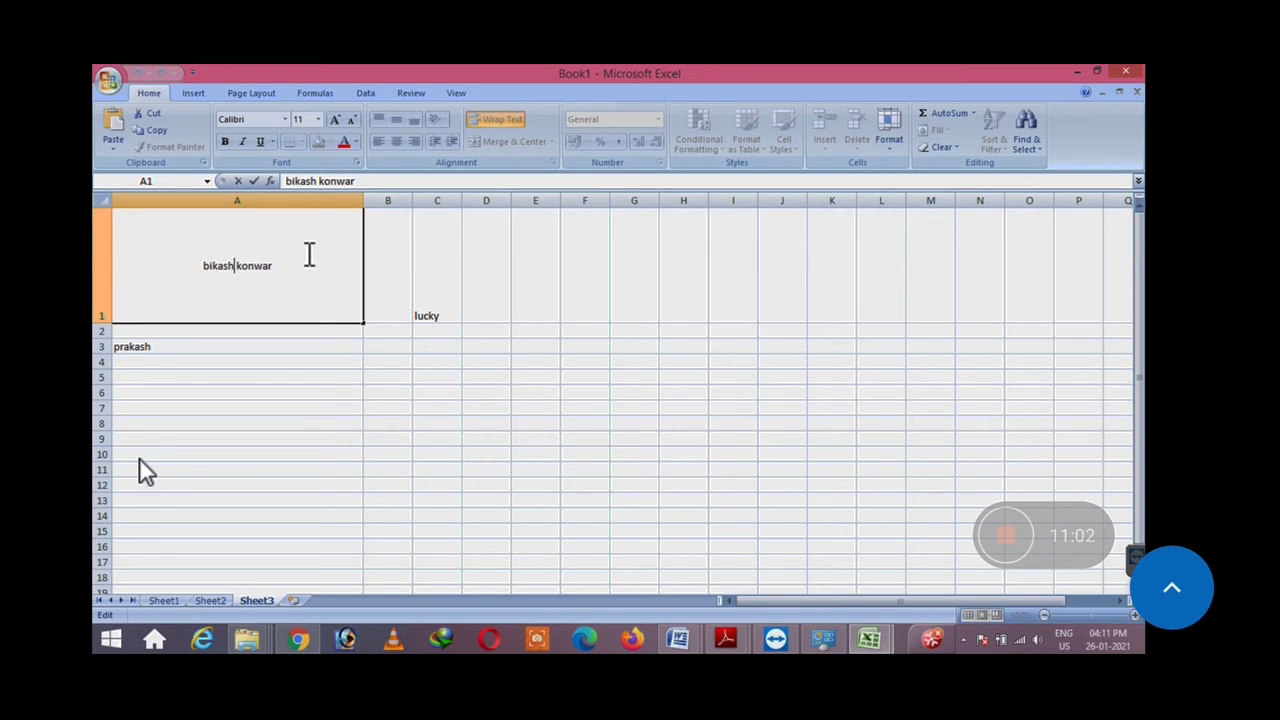
{"action": "left_click", "coordinate": [400, 360]}
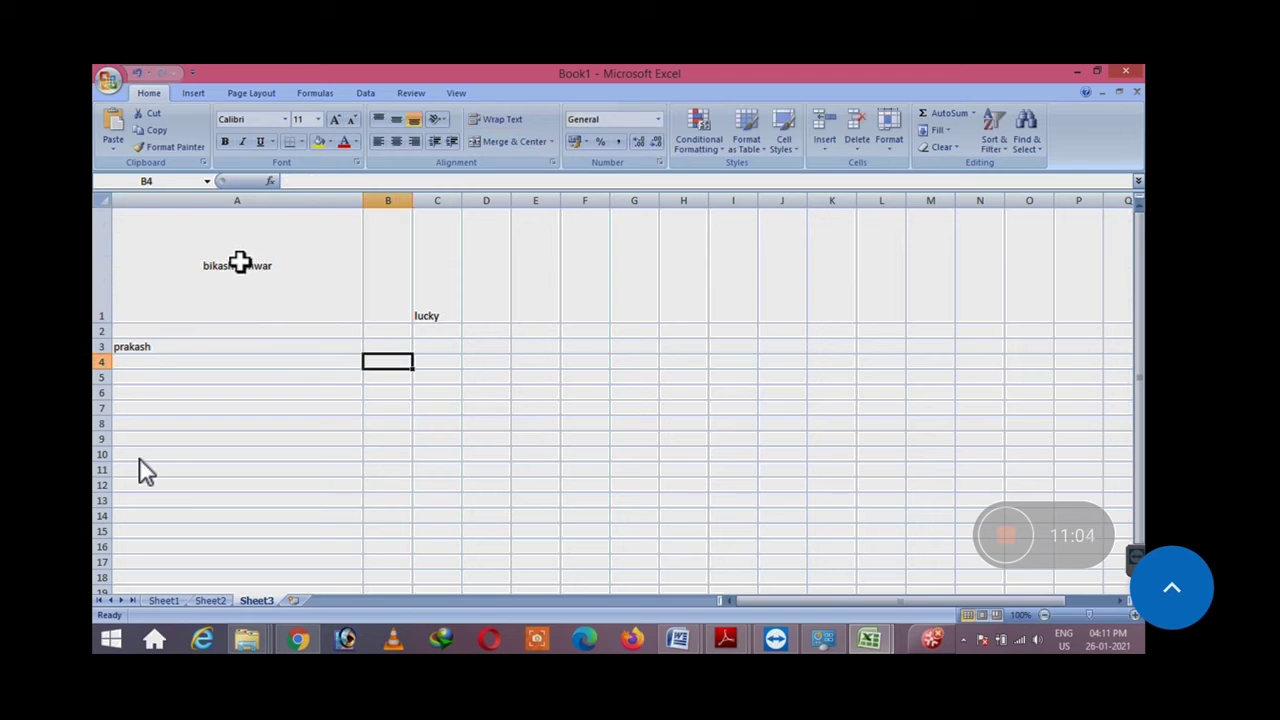
{"action": "left_click", "coordinate": [241, 264]}
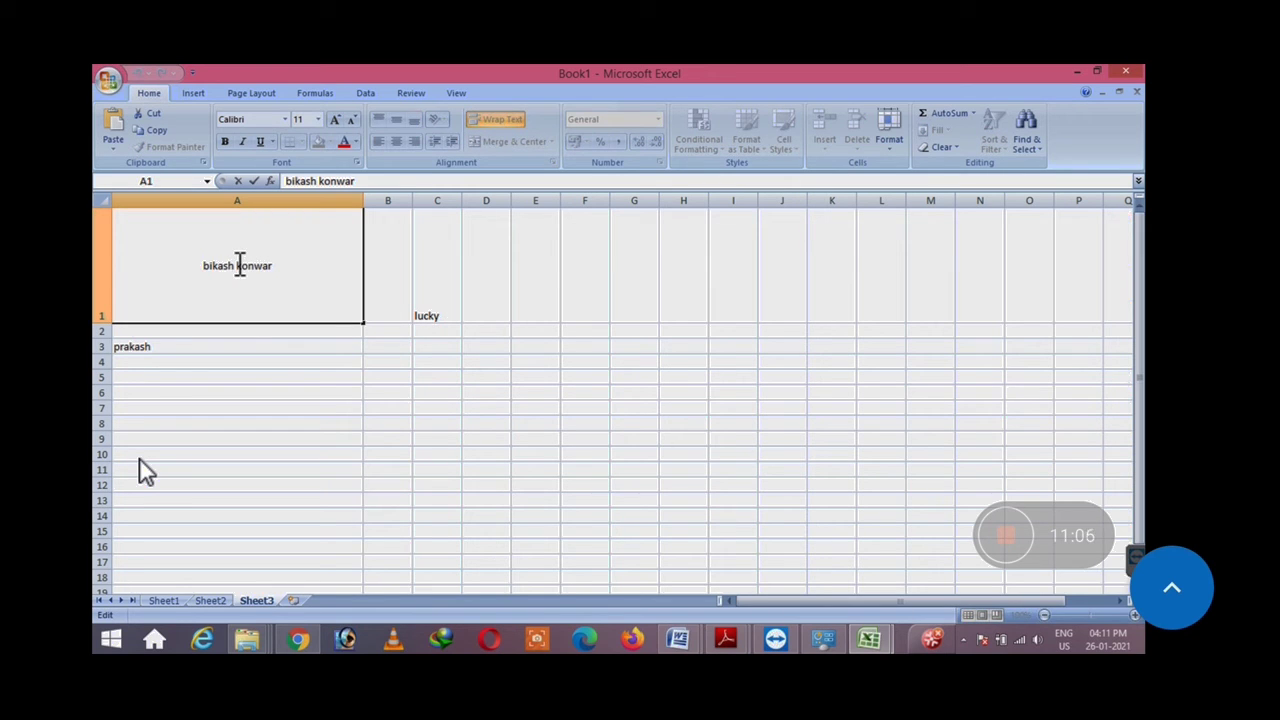
{"action": "key", "text": "alt+Return"}
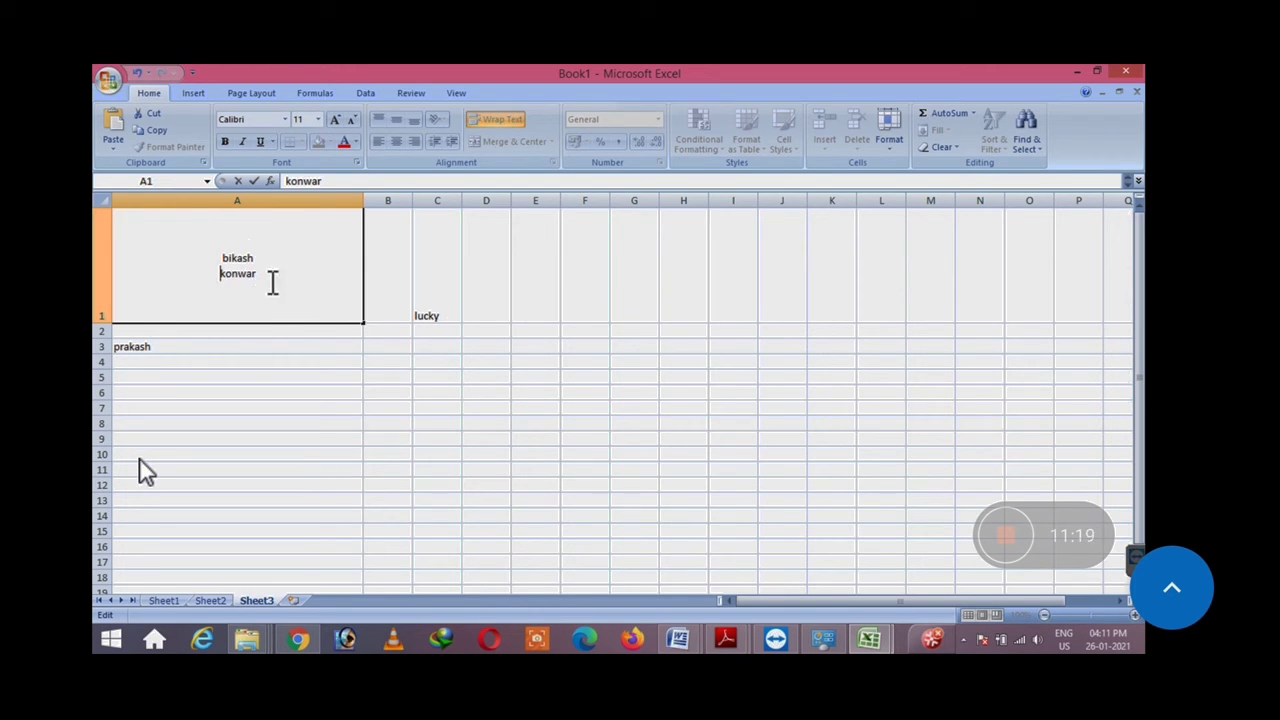
{"action": "left_click", "coordinate": [262, 405]}
Step: Switch text wrapping off and back on for cell A1
{"action": "left_click", "coordinate": [240, 262]}
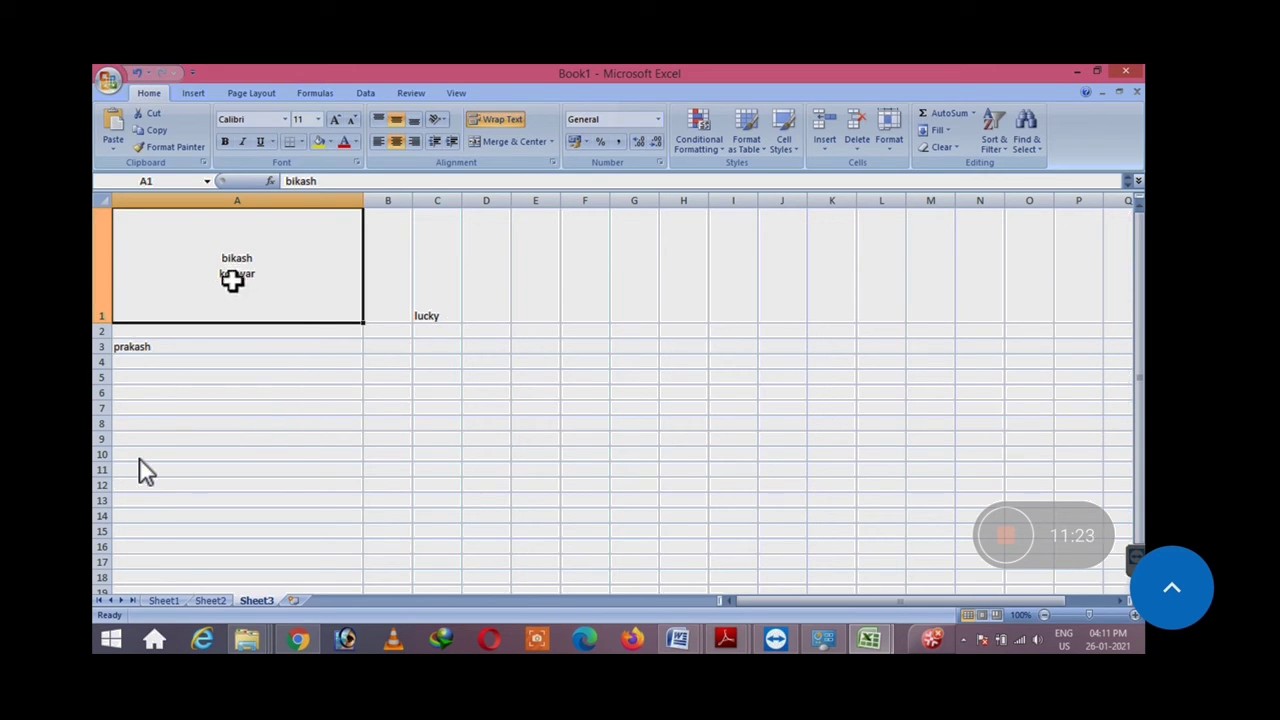
{"action": "left_click", "coordinate": [501, 119]}
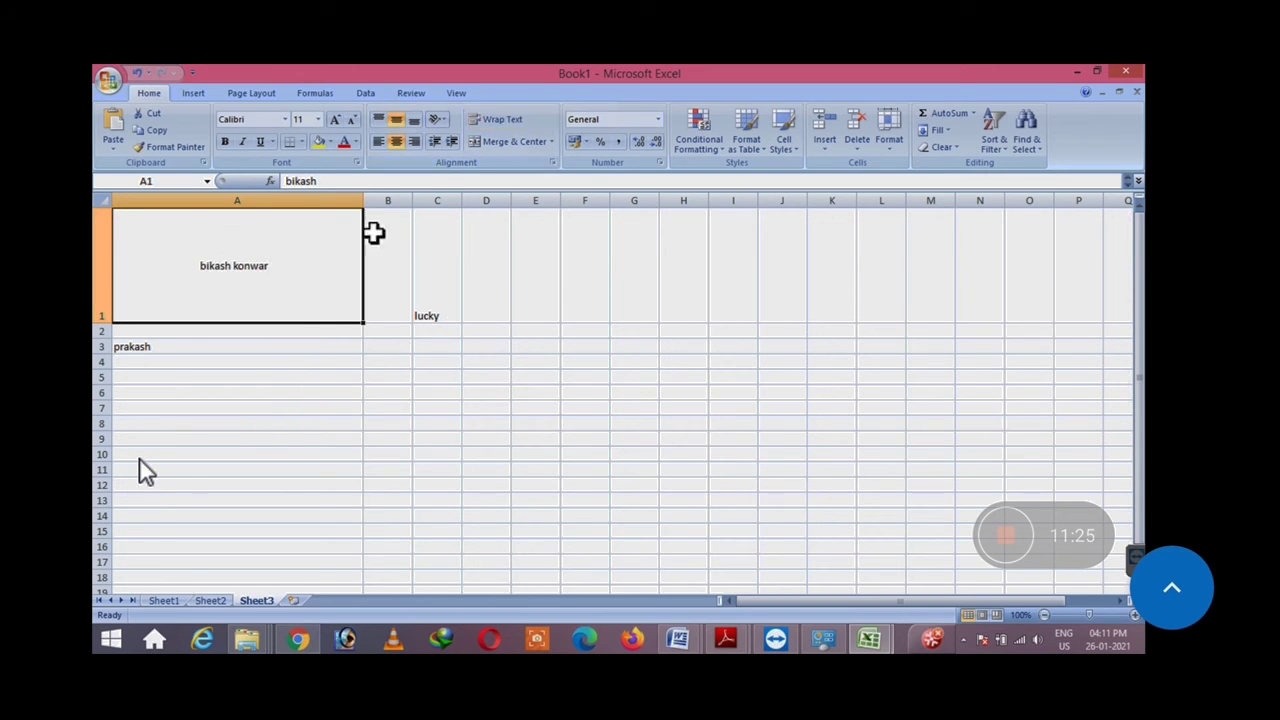
{"action": "left_click", "coordinate": [508, 120]}
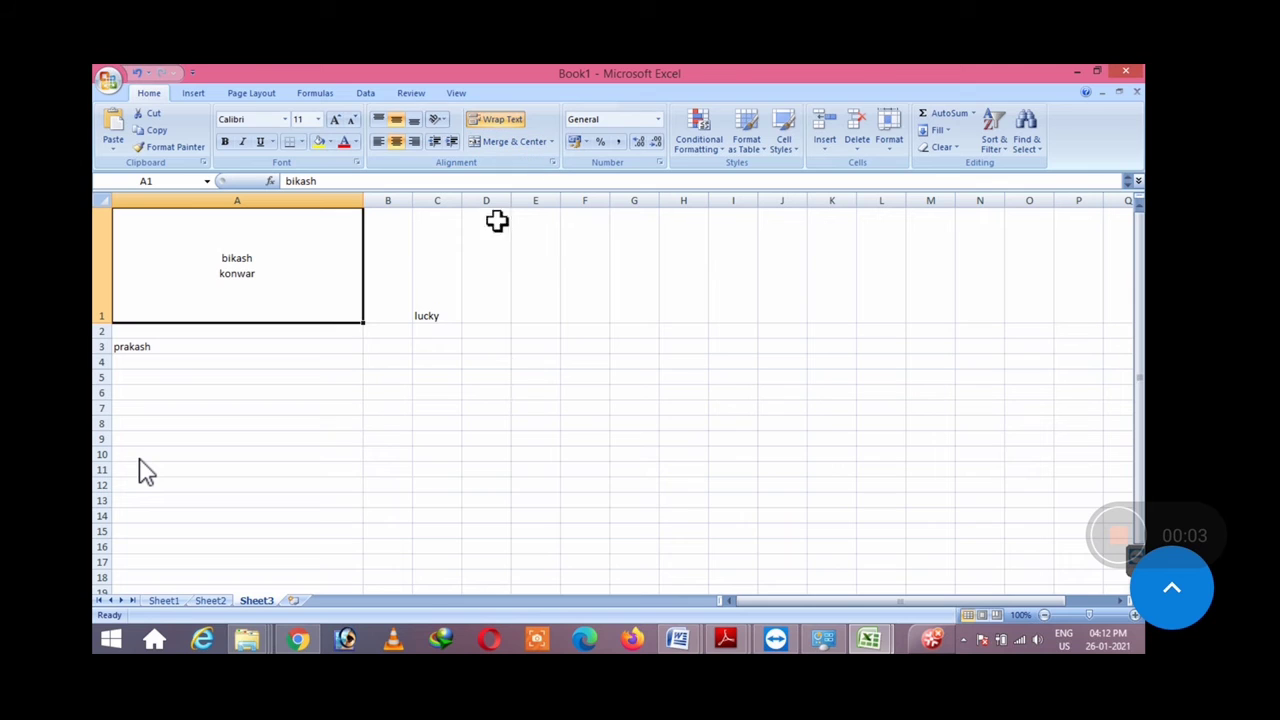
{"action": "left_click", "coordinate": [452, 284]}
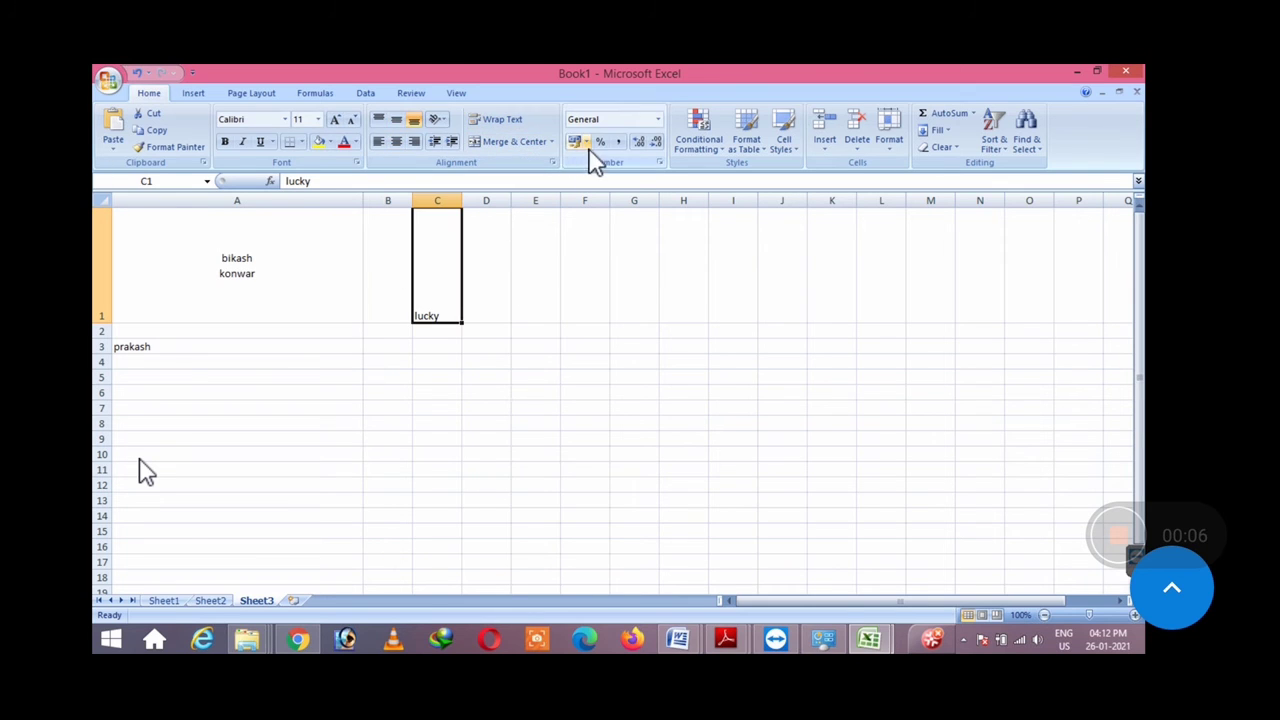
{"action": "left_click", "coordinate": [240, 292]}
{"action": "left_click_drag", "start_coordinate": [363, 300], "coordinate": [447, 318]}
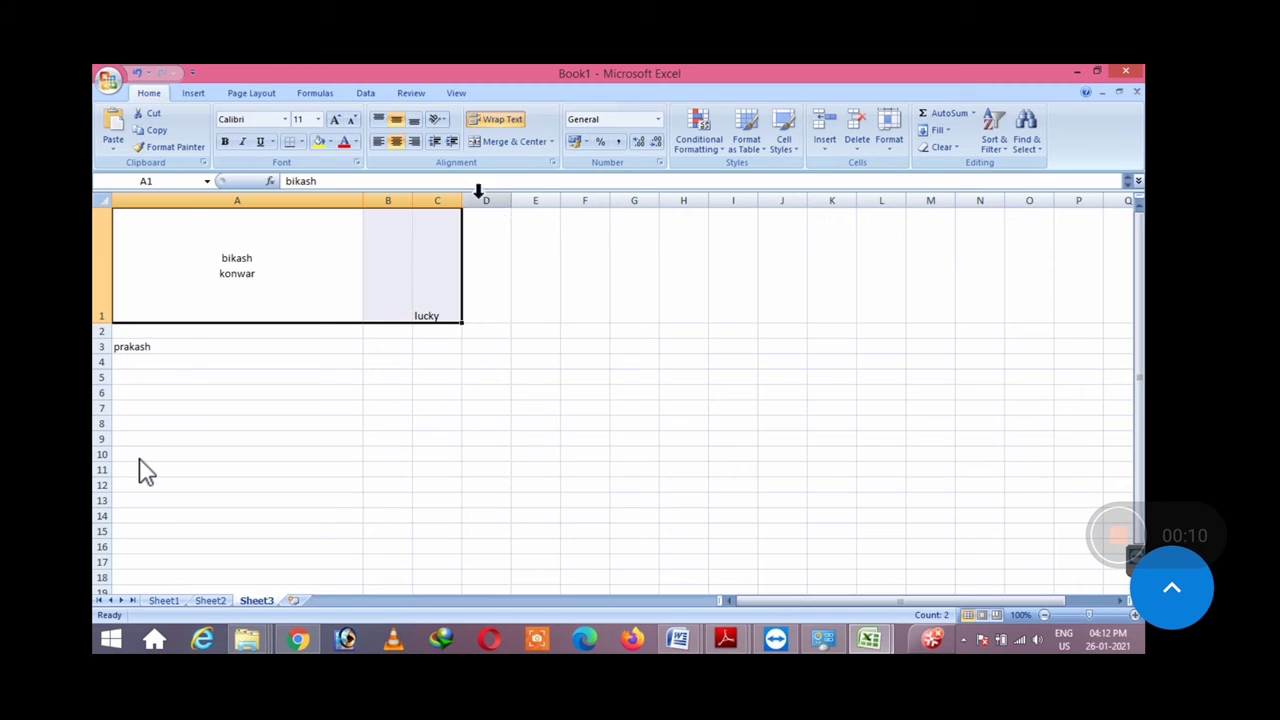
{"action": "left_click", "coordinate": [295, 276]}
{"action": "left_click_drag", "start_coordinate": [352, 276], "coordinate": [300, 285]}
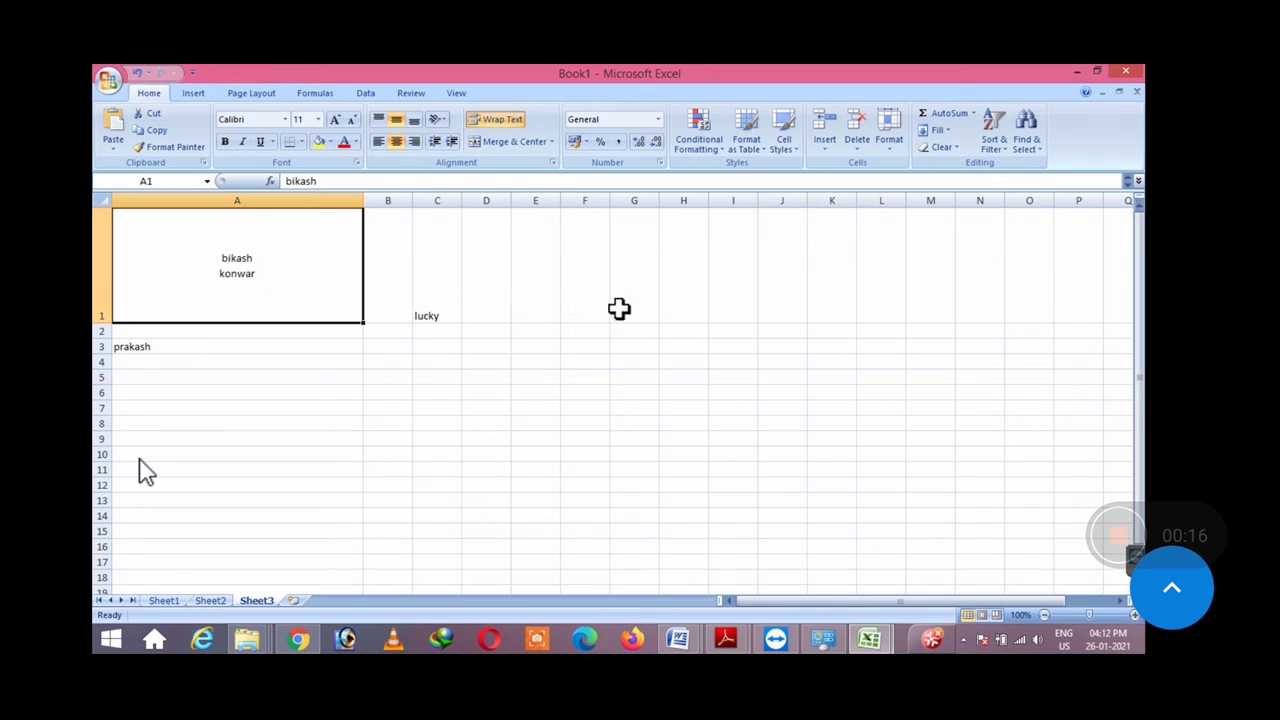
{"action": "left_click", "coordinate": [492, 300]}
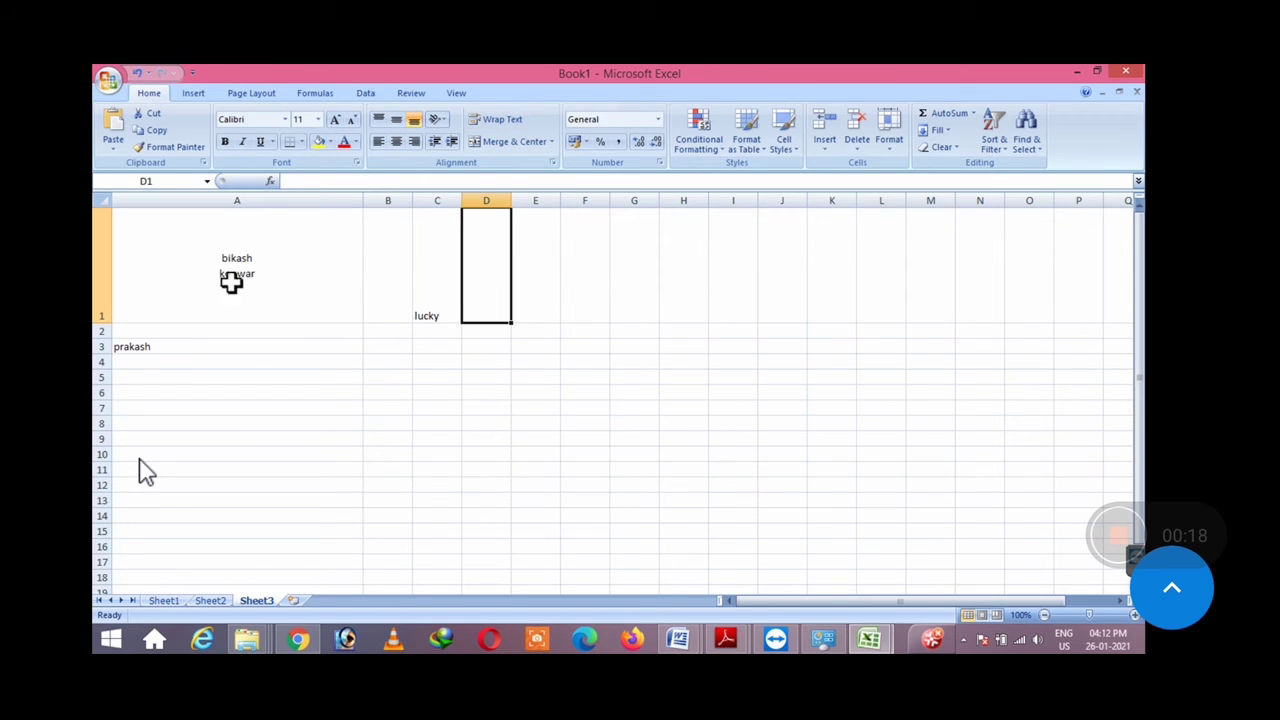
Step: Merge and center cells A1 through C1, accepting that only the upper-left data is kept
{"action": "left_click_drag", "start_coordinate": [278, 290], "coordinate": [431, 294]}
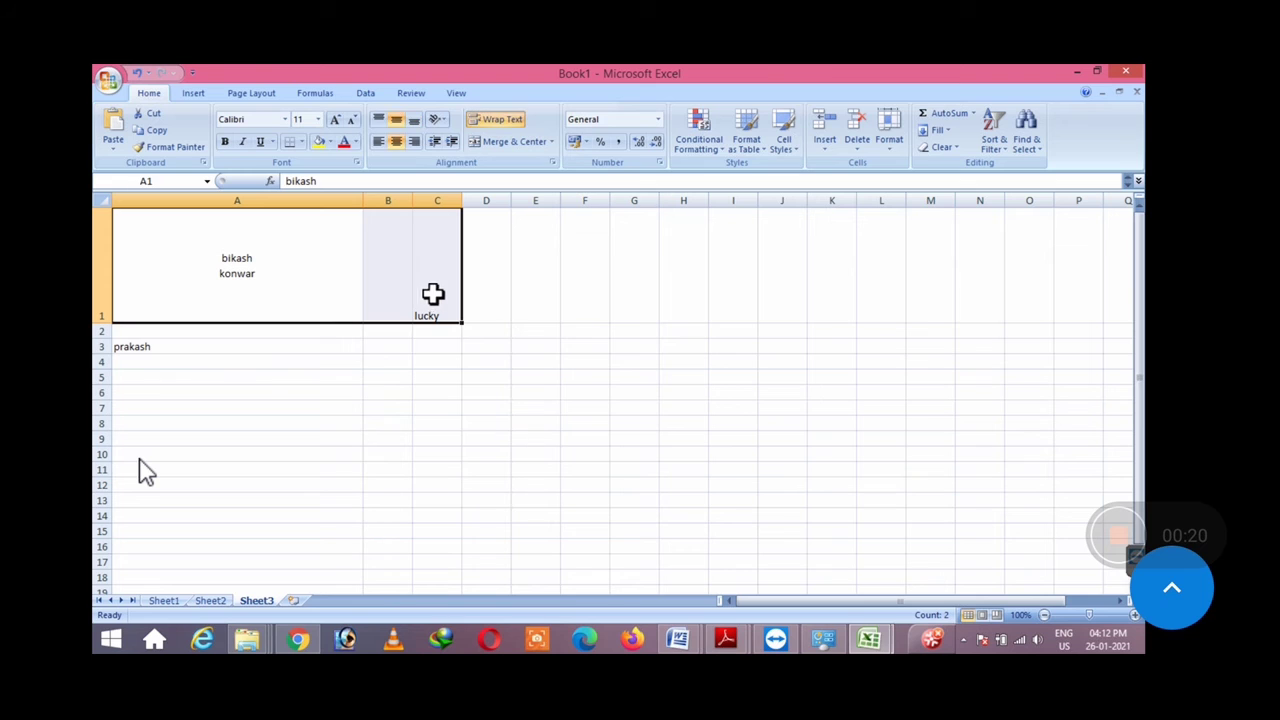
{"action": "left_click", "coordinate": [527, 133]}
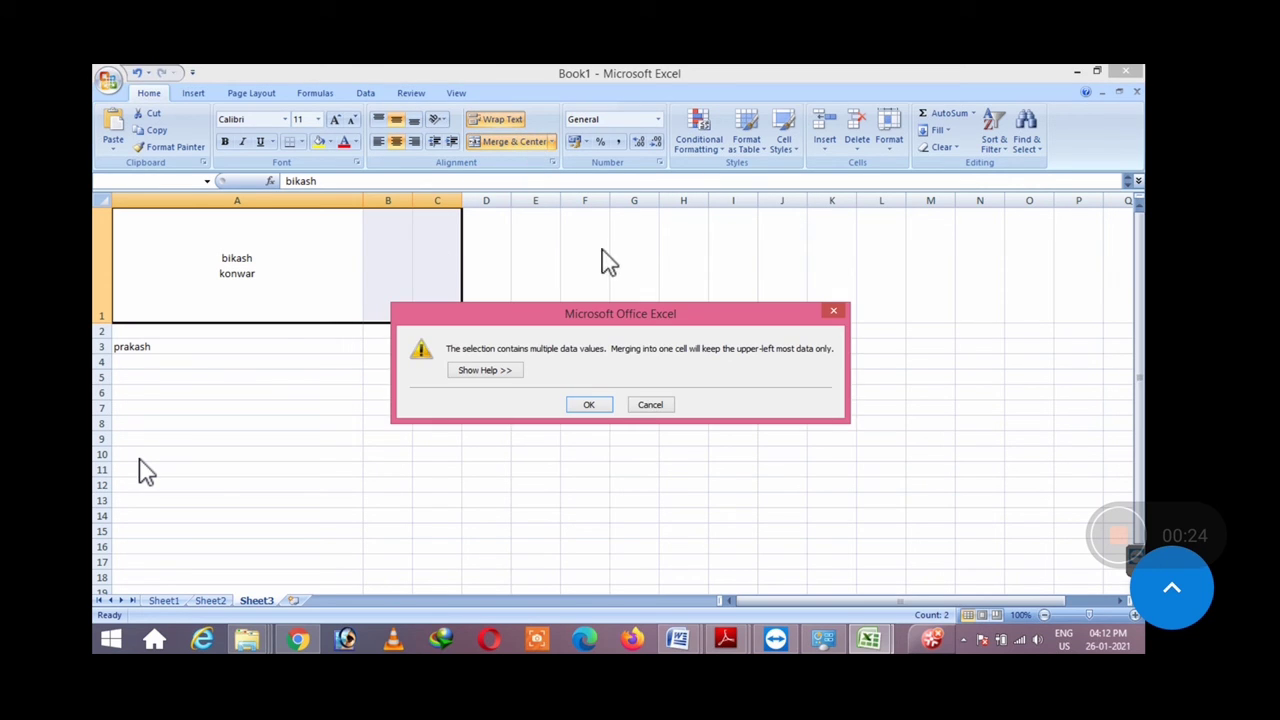
{"action": "left_click", "coordinate": [600, 406]}
{"action": "left_click", "coordinate": [592, 348]}
{"action": "left_click", "coordinate": [395, 288]}
{"action": "left_click", "coordinate": [628, 306]}
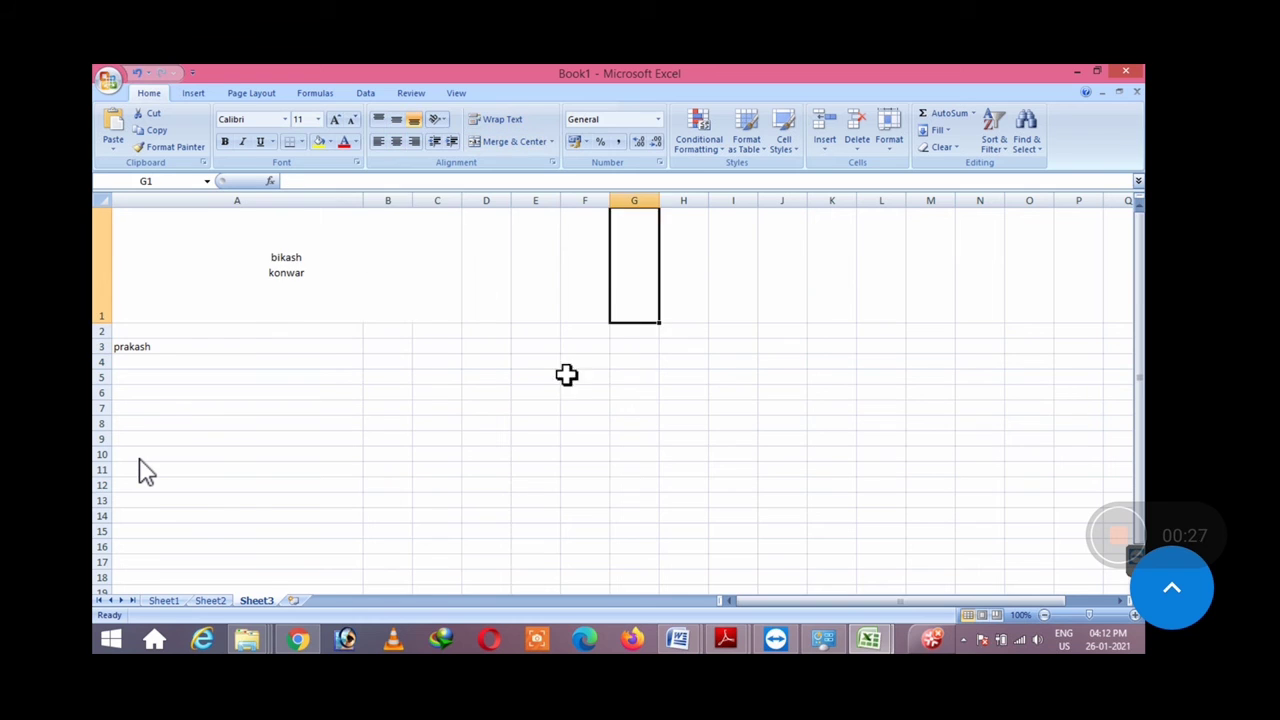
{"action": "left_click", "coordinate": [552, 390]}
{"action": "left_click", "coordinate": [403, 269]}
{"action": "left_click", "coordinate": [765, 500]}
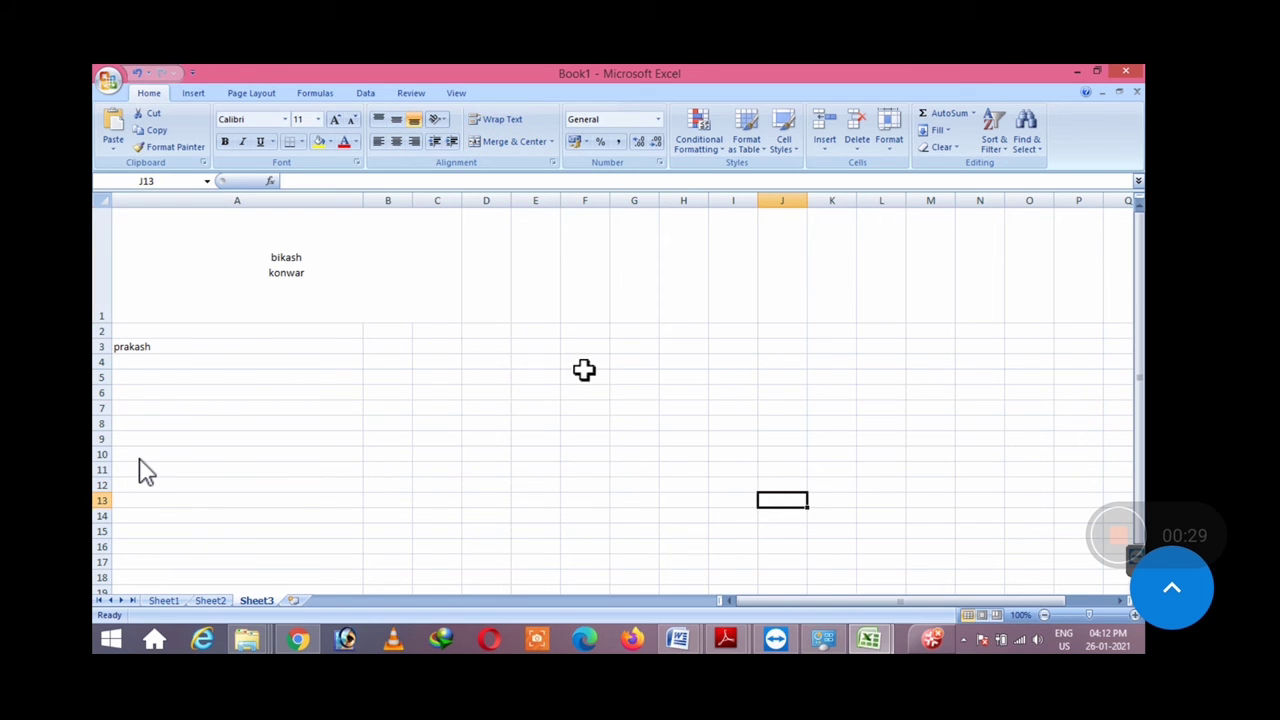
{"action": "left_click", "coordinate": [357, 269]}
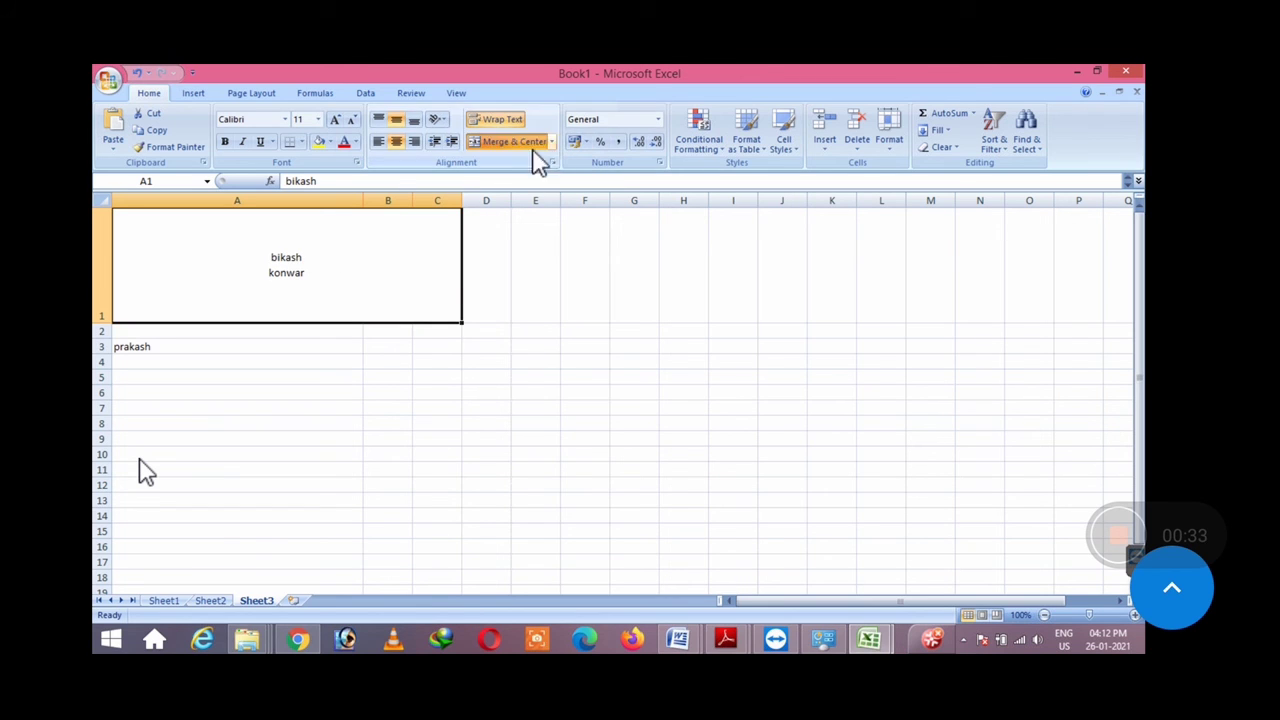
{"action": "left_click", "coordinate": [397, 200]}
{"action": "left_click", "coordinate": [430, 200]}
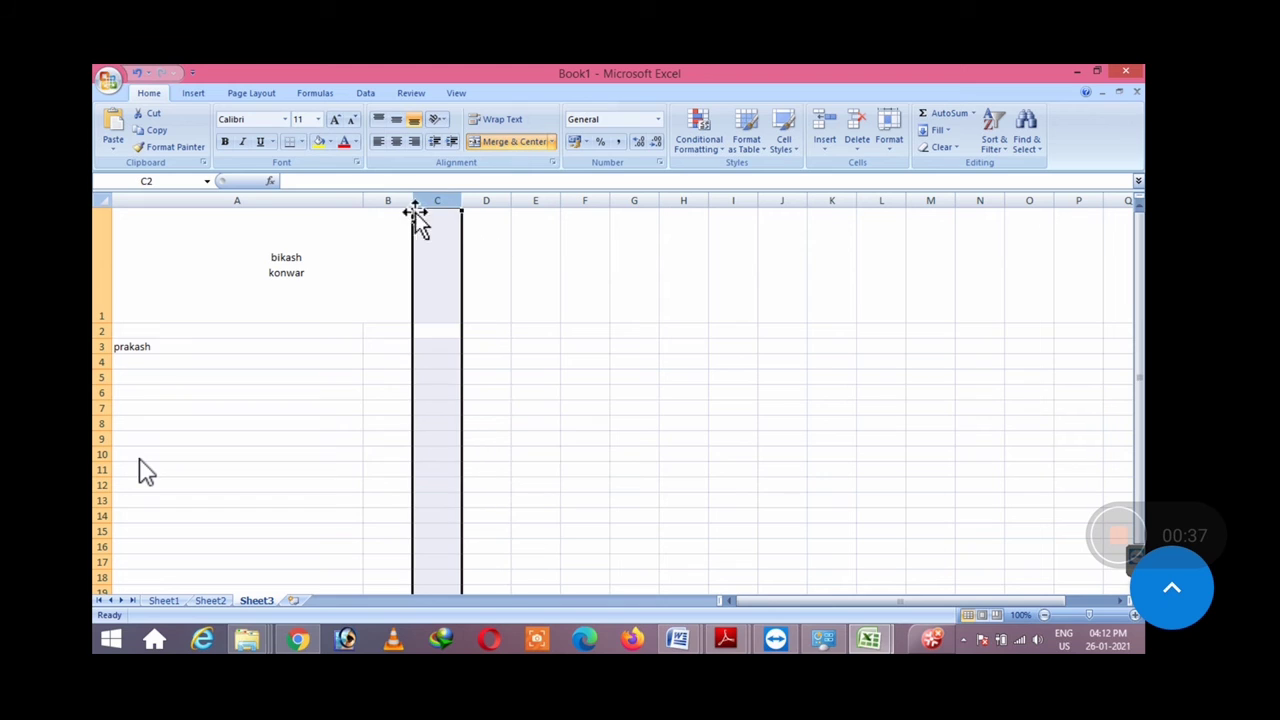
Step: Unmerge the merged cell spanning A1 through C1
{"action": "left_click", "coordinate": [329, 246]}
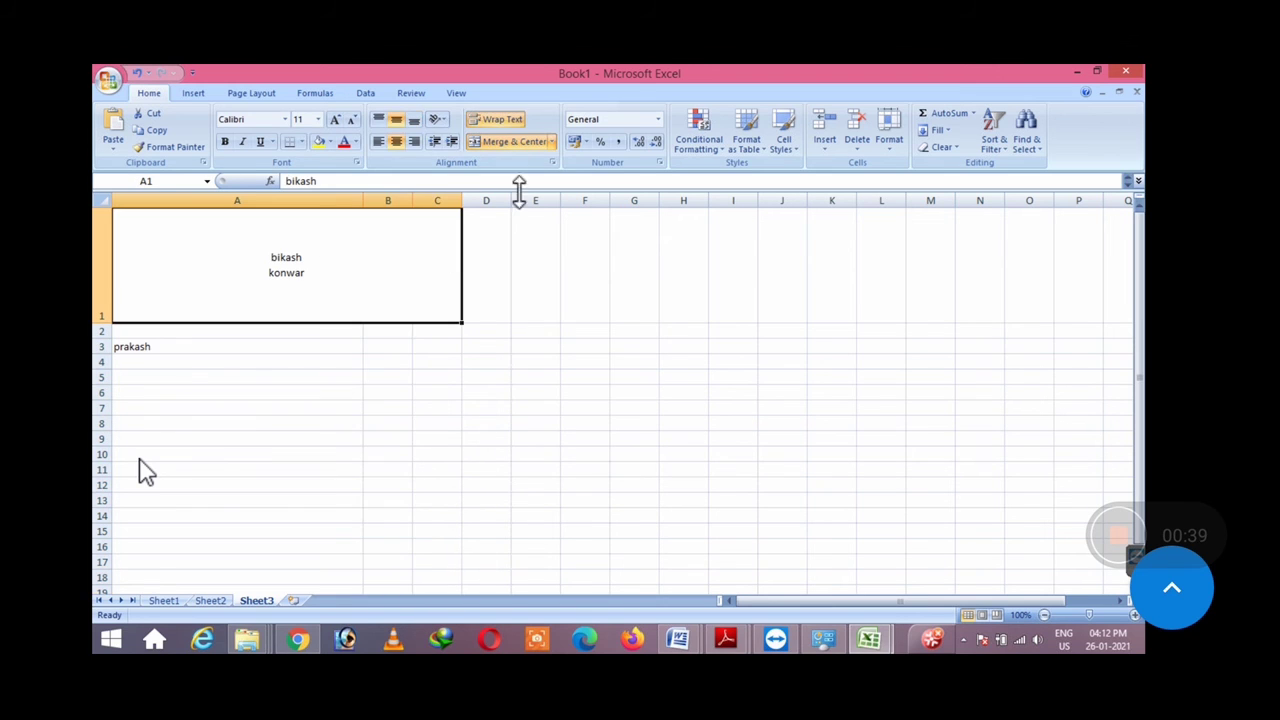
{"action": "left_click", "coordinate": [551, 141]}
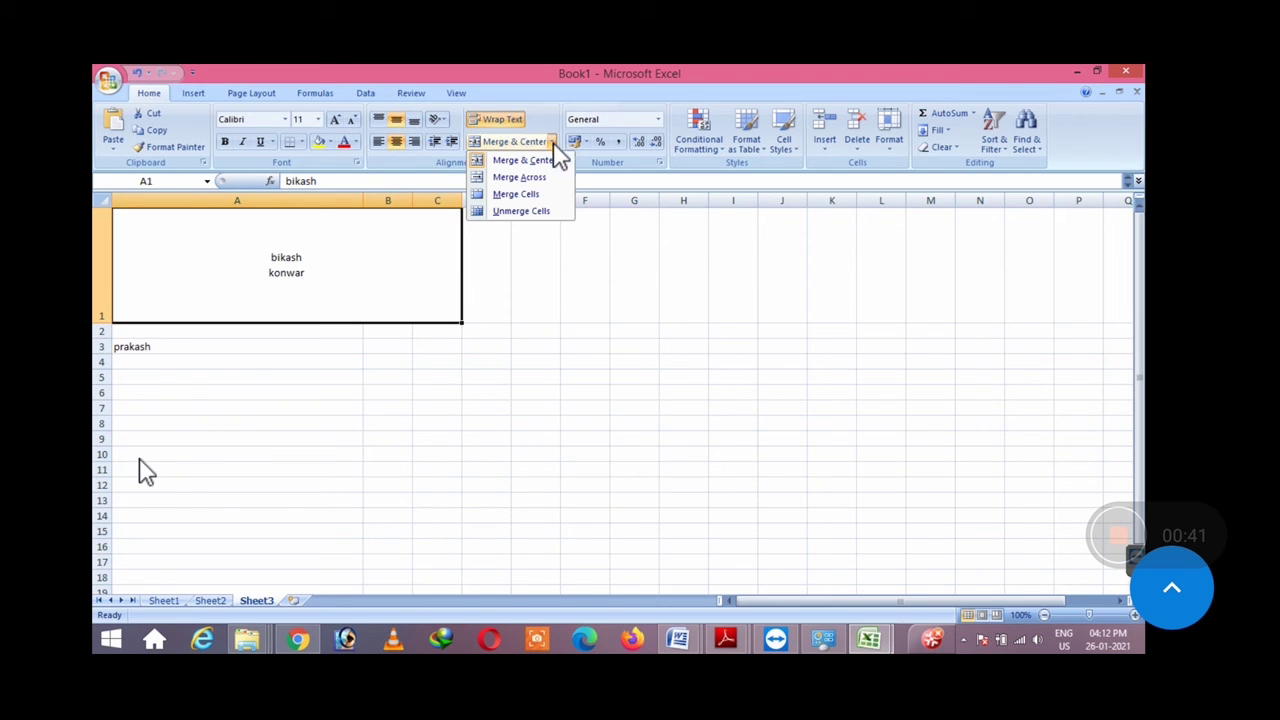
{"action": "left_click", "coordinate": [540, 211]}
{"action": "left_click", "coordinate": [625, 290]}
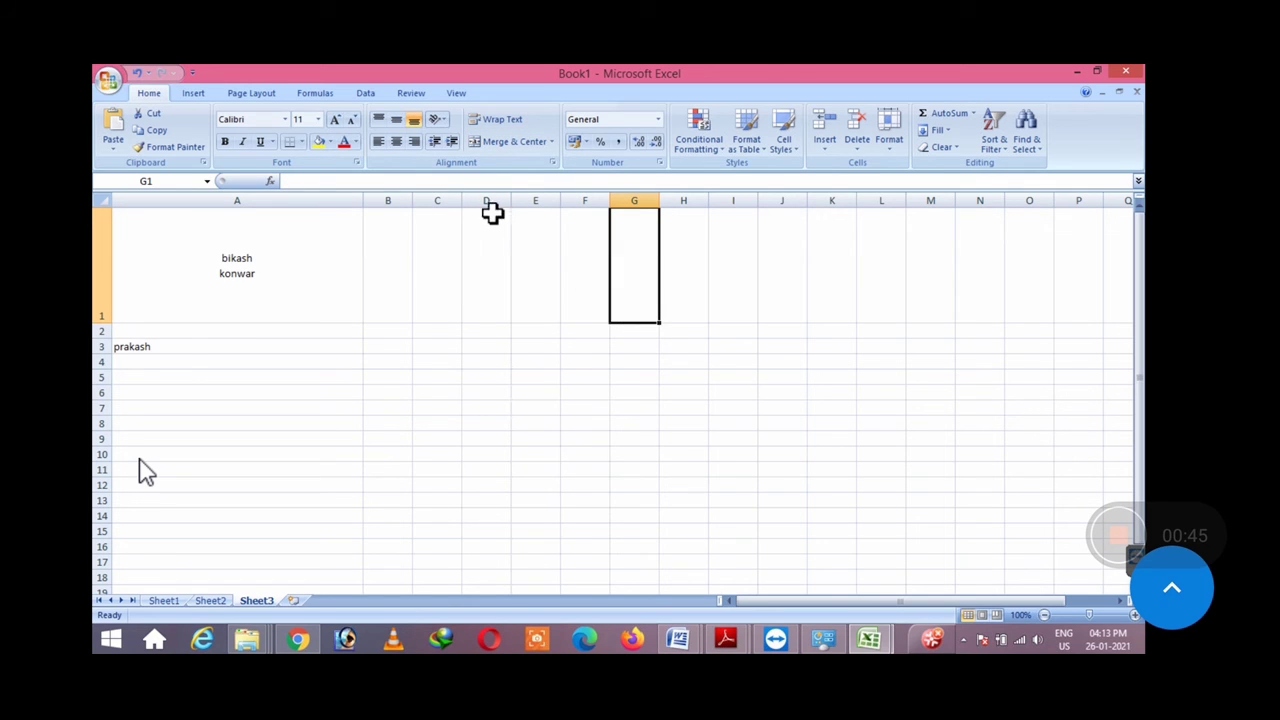
{"action": "left_click", "coordinate": [718, 158]}
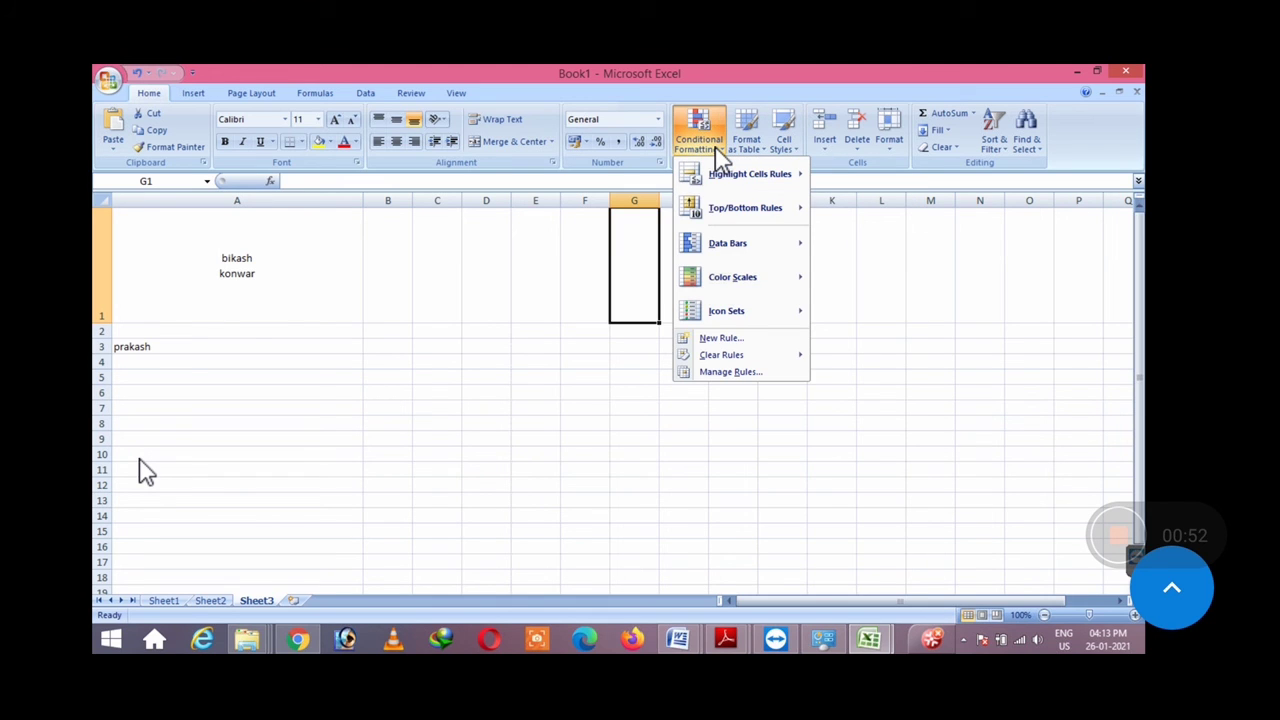
{"action": "mouse_move", "coordinate": [738, 180]}
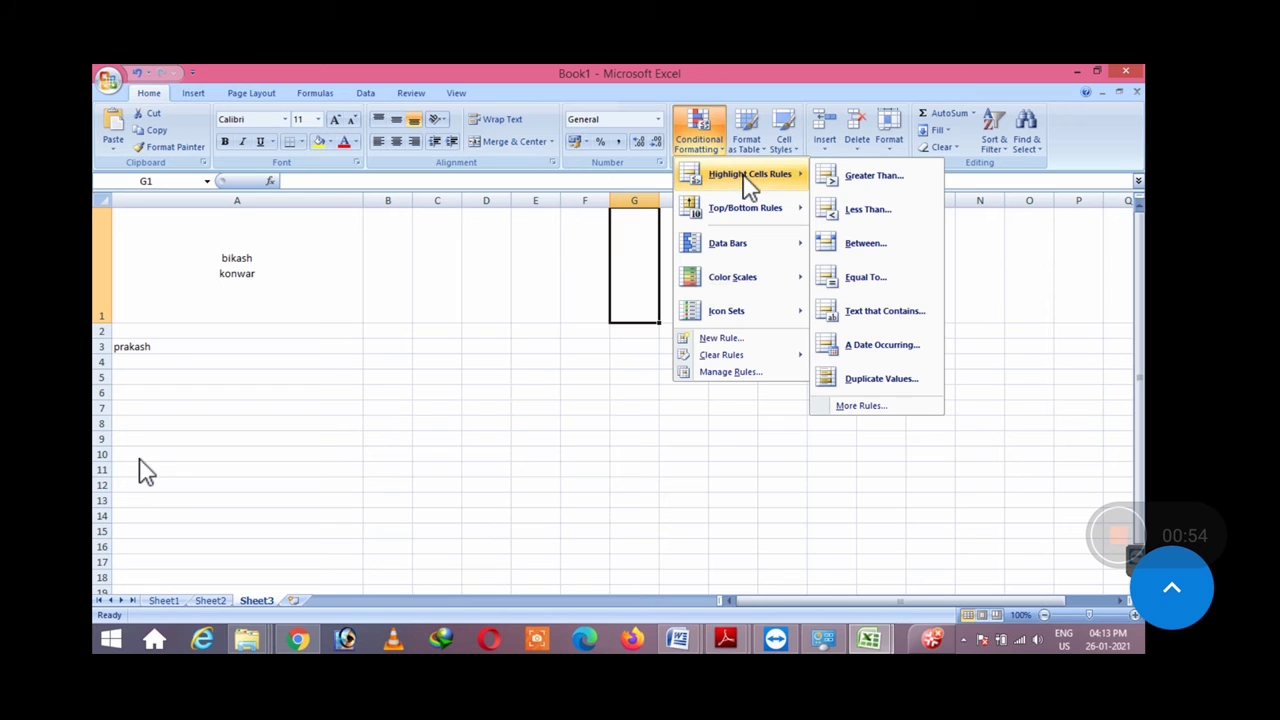
{"action": "left_click", "coordinate": [897, 386]}
{"action": "left_click", "coordinate": [652, 376]}
{"action": "left_click", "coordinate": [723, 383]}
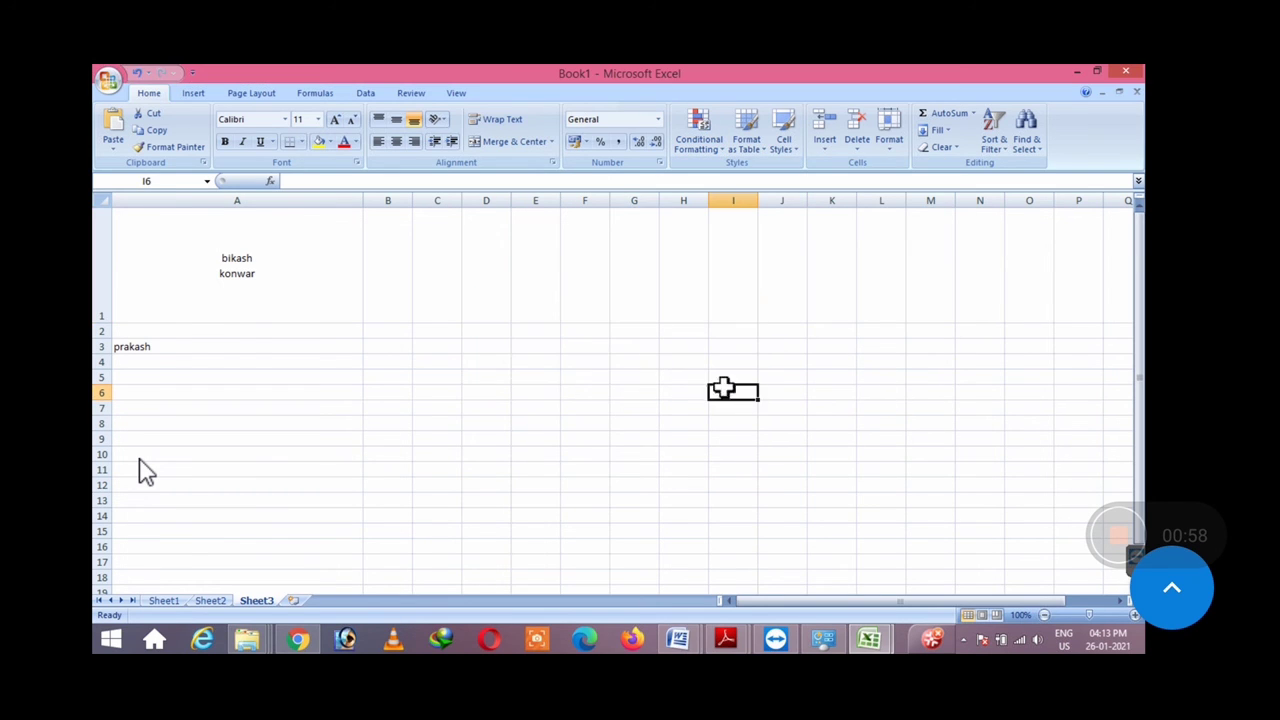
Step: Enter the same first name as in cell A1 into cells A5 and A9
{"action": "key", "text": "Home"}
{"action": "left_click", "coordinate": [262, 346]}
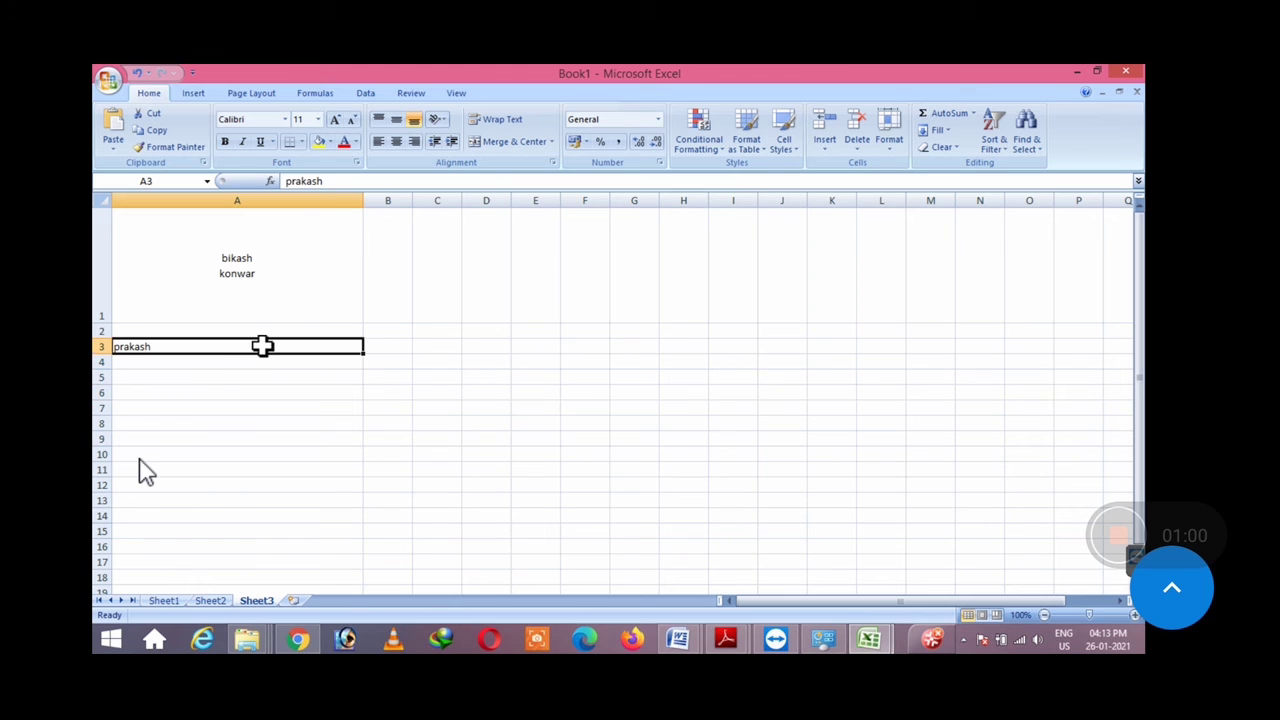
{"action": "left_click", "coordinate": [209, 376]}
{"action": "type", "text": "bikash"}
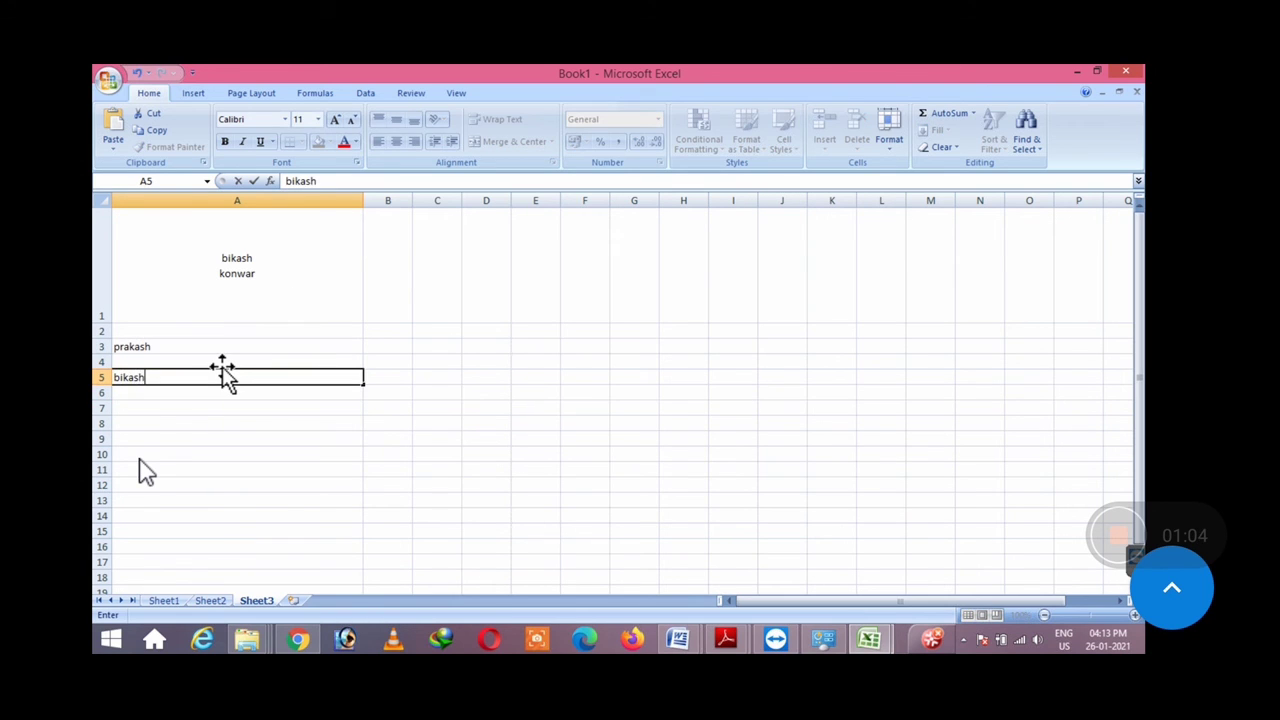
{"action": "key", "text": "Return"}
{"action": "left_click", "coordinate": [250, 439]}
{"action": "left_click", "coordinate": [238, 266]}
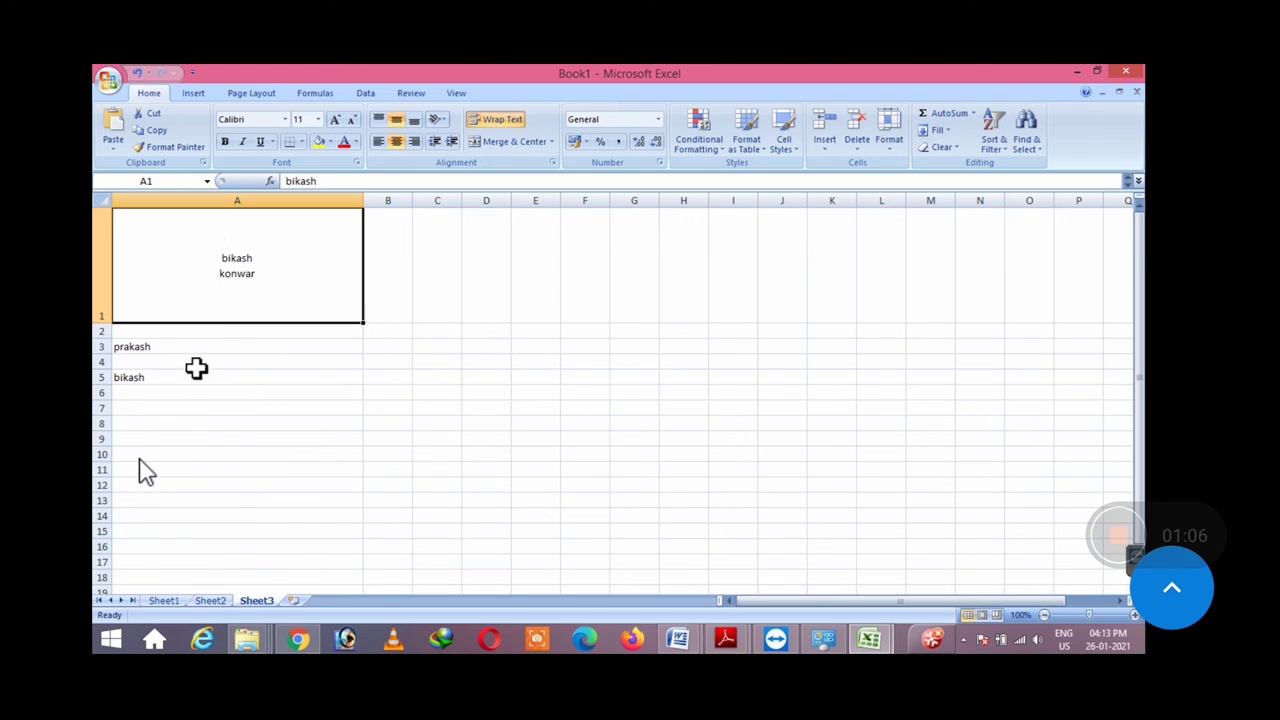
{"action": "left_click", "coordinate": [148, 436]}
{"action": "type", "text": "bik"}
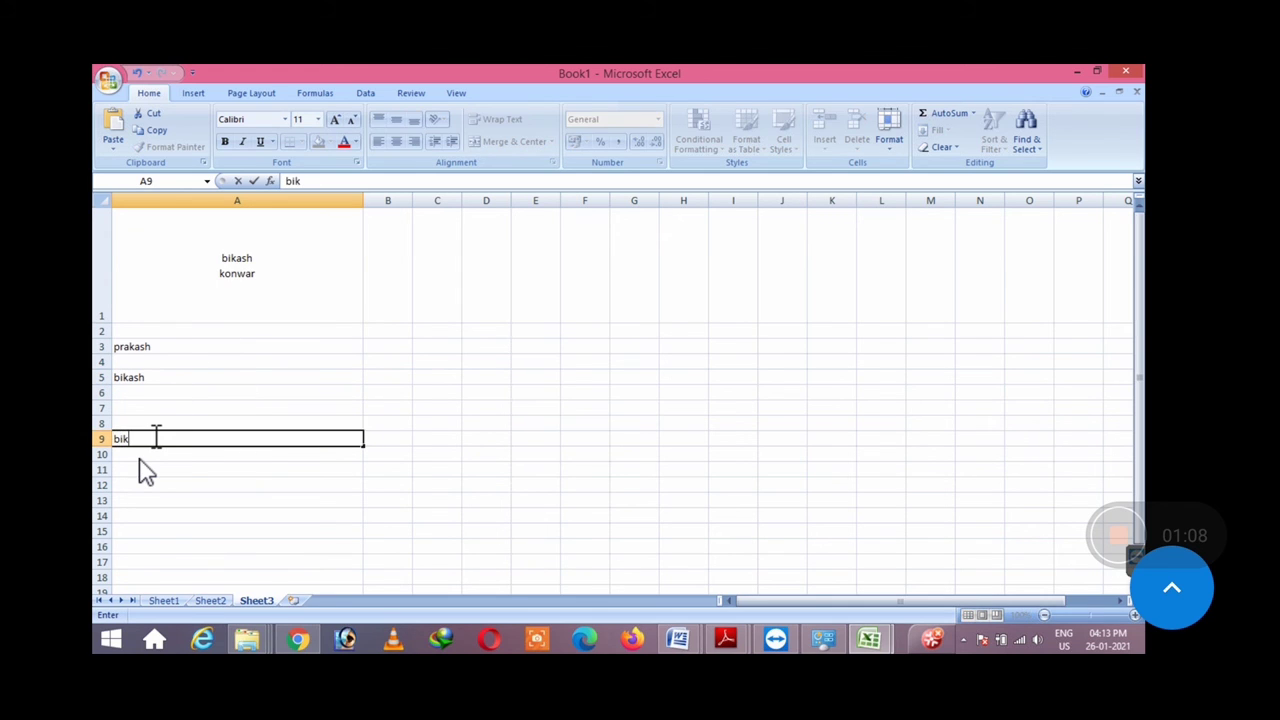
{"action": "type", "text": "ash"}
{"action": "key", "text": "Return"}
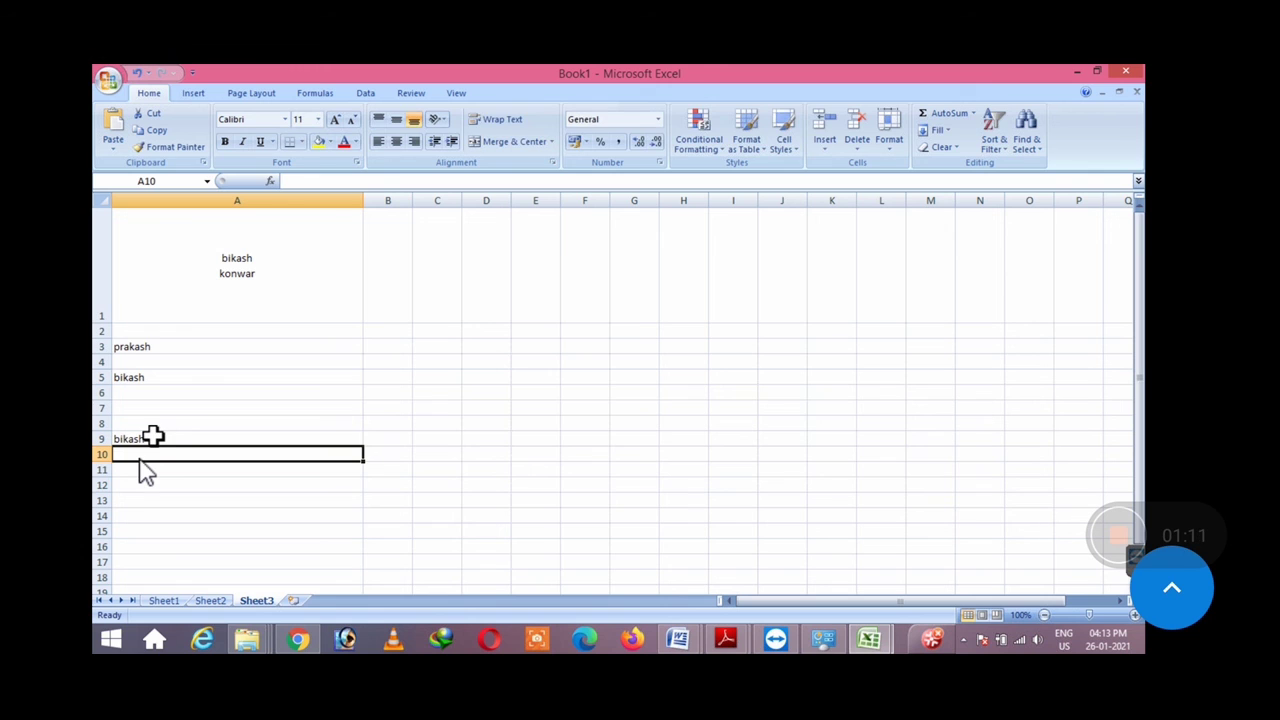
Step: Highlight duplicate values in cells A1 through A11 using conditional formatting with Light Red Fill with Dark Red Text
{"action": "left_click", "coordinate": [287, 310]}
{"action": "left_click_drag", "start_coordinate": [250, 299], "coordinate": [231, 466]}
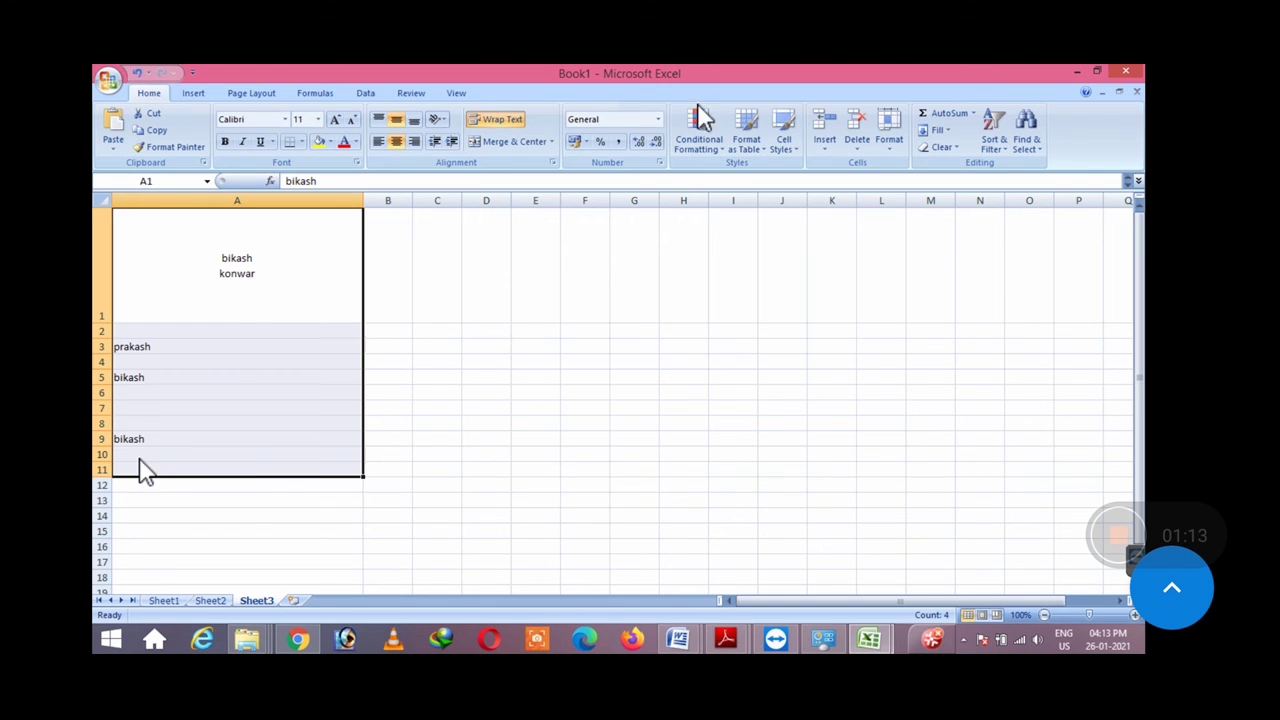
{"action": "left_click", "coordinate": [699, 130]}
{"action": "mouse_move", "coordinate": [735, 185]}
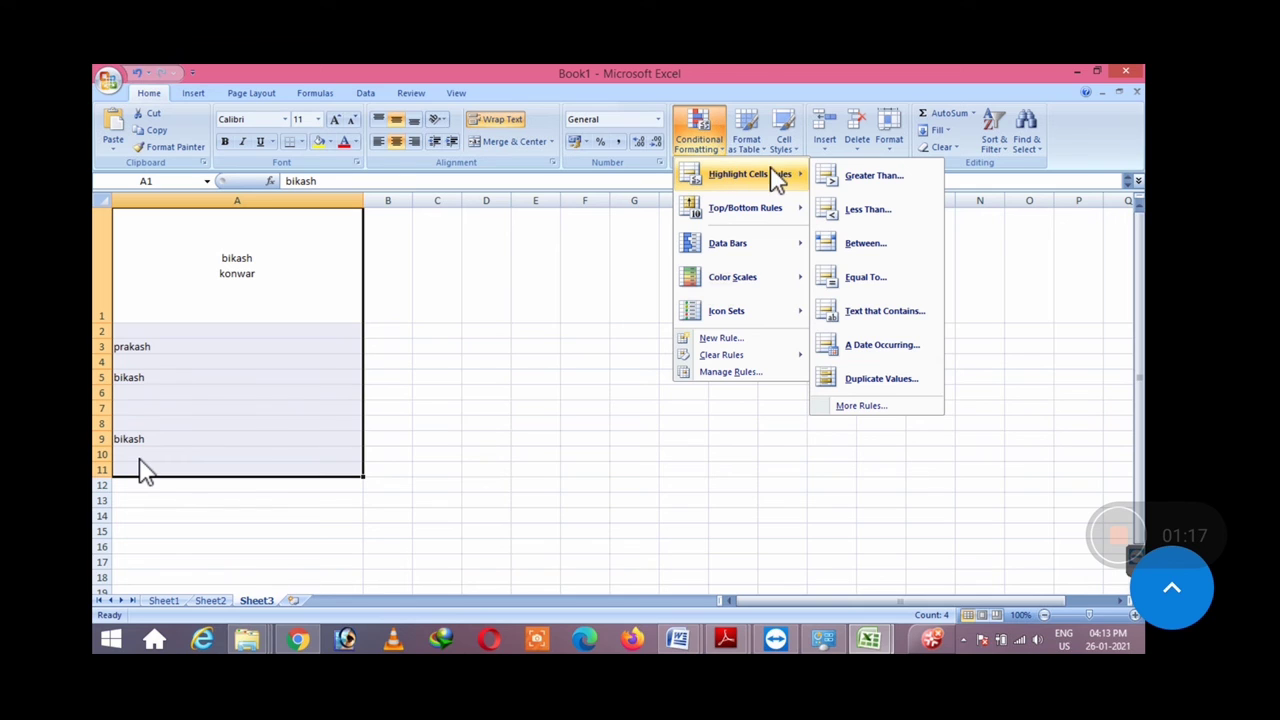
{"action": "left_click", "coordinate": [880, 380]}
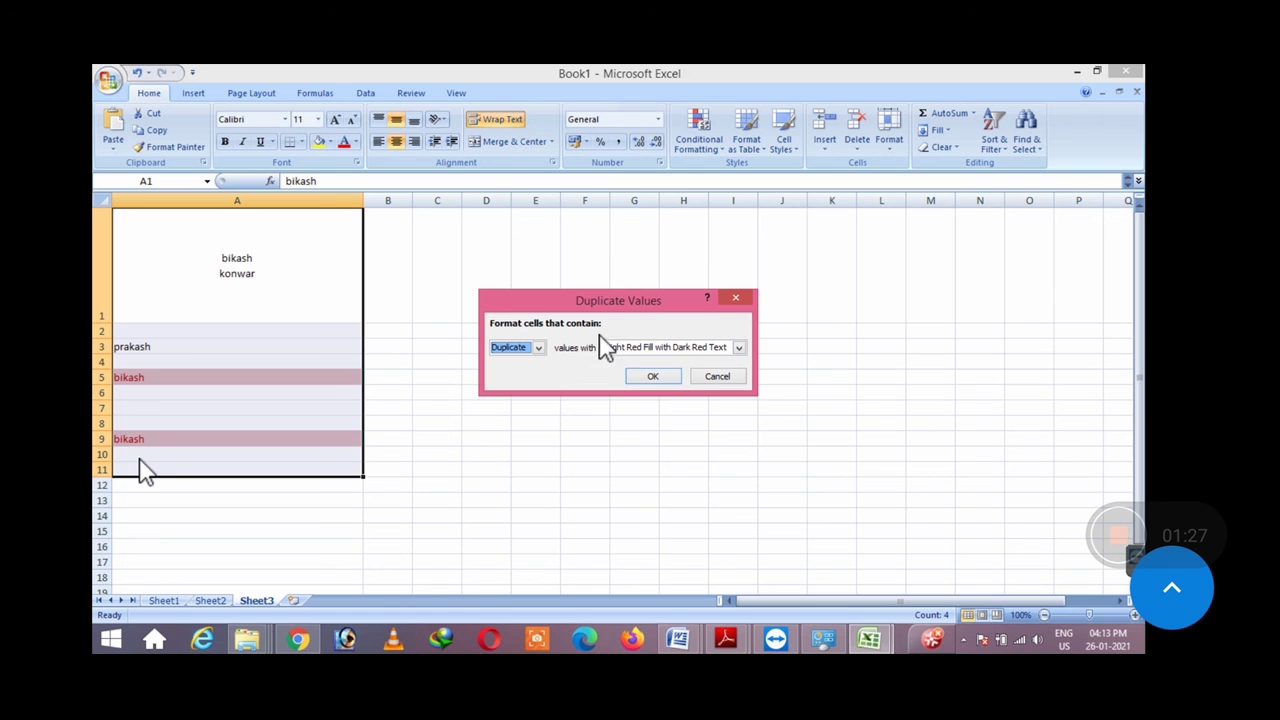
{"action": "left_click", "coordinate": [656, 378]}
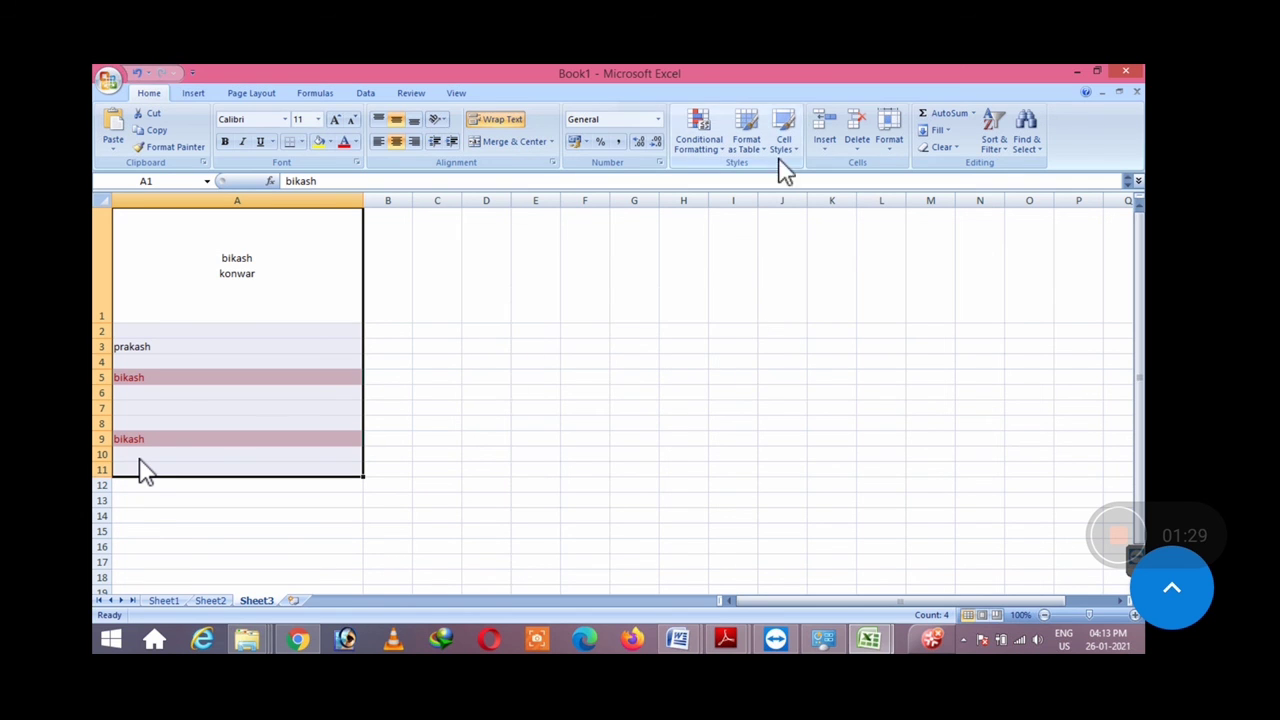
{"action": "left_click", "coordinate": [733, 423]}
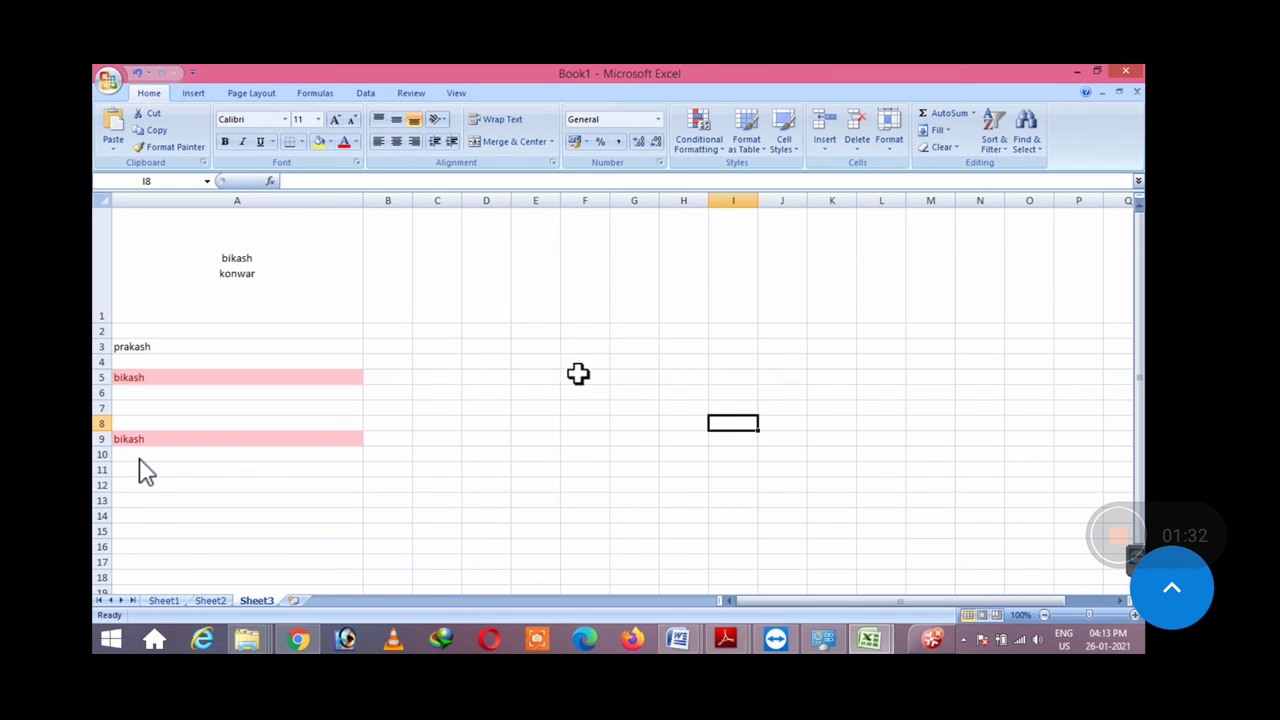
{"action": "left_click", "coordinate": [340, 393]}
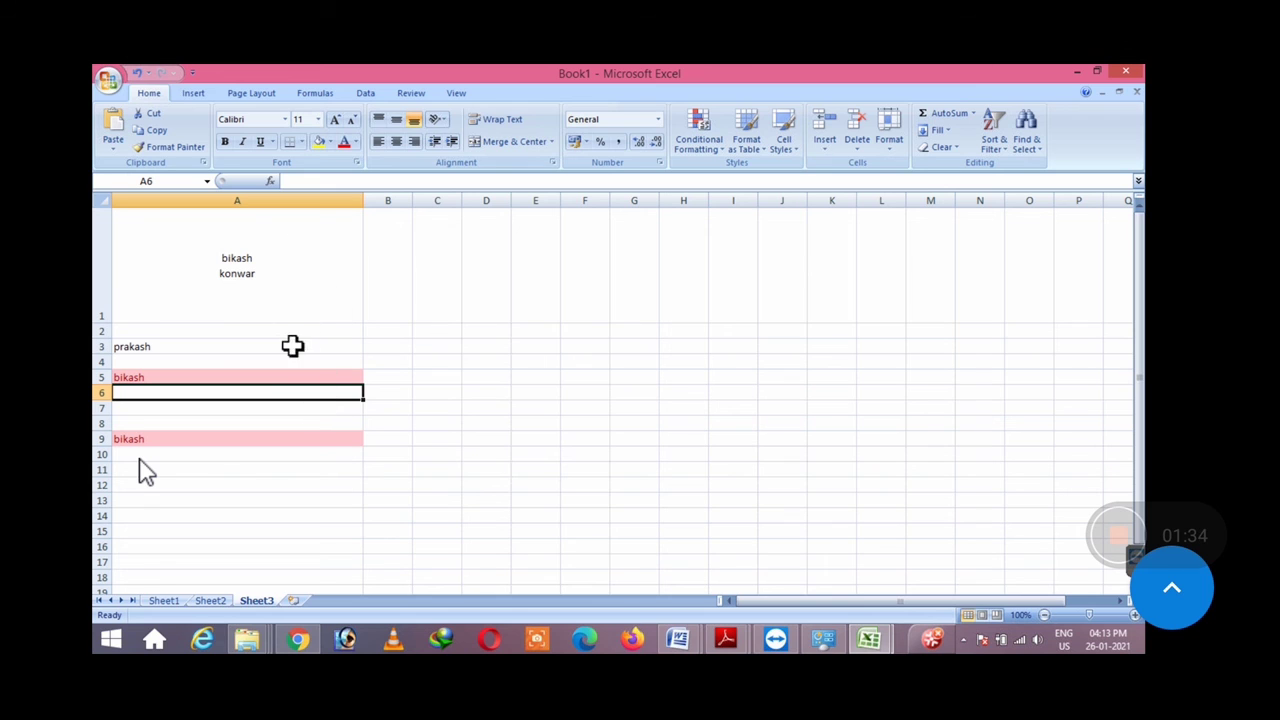
{"action": "left_click_drag", "start_coordinate": [244, 485], "coordinate": [271, 437]}
{"action": "left_click", "coordinate": [533, 262]}
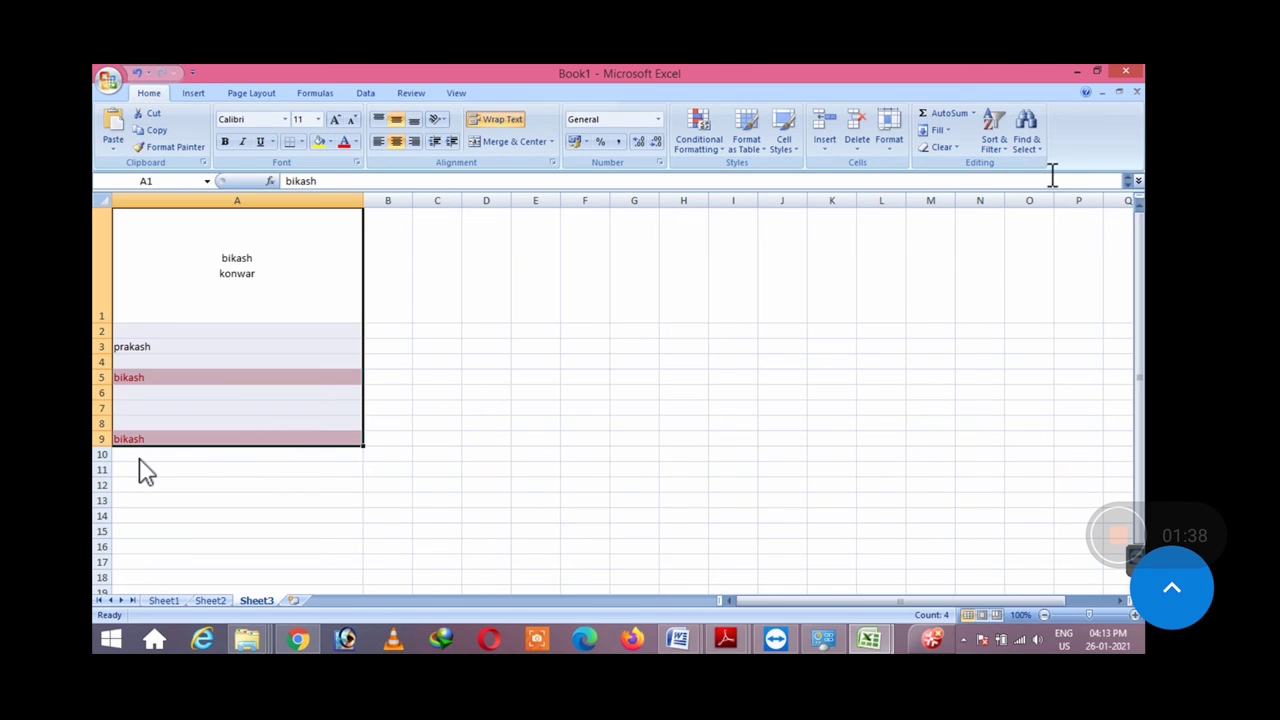
{"action": "left_click", "coordinate": [850, 327]}
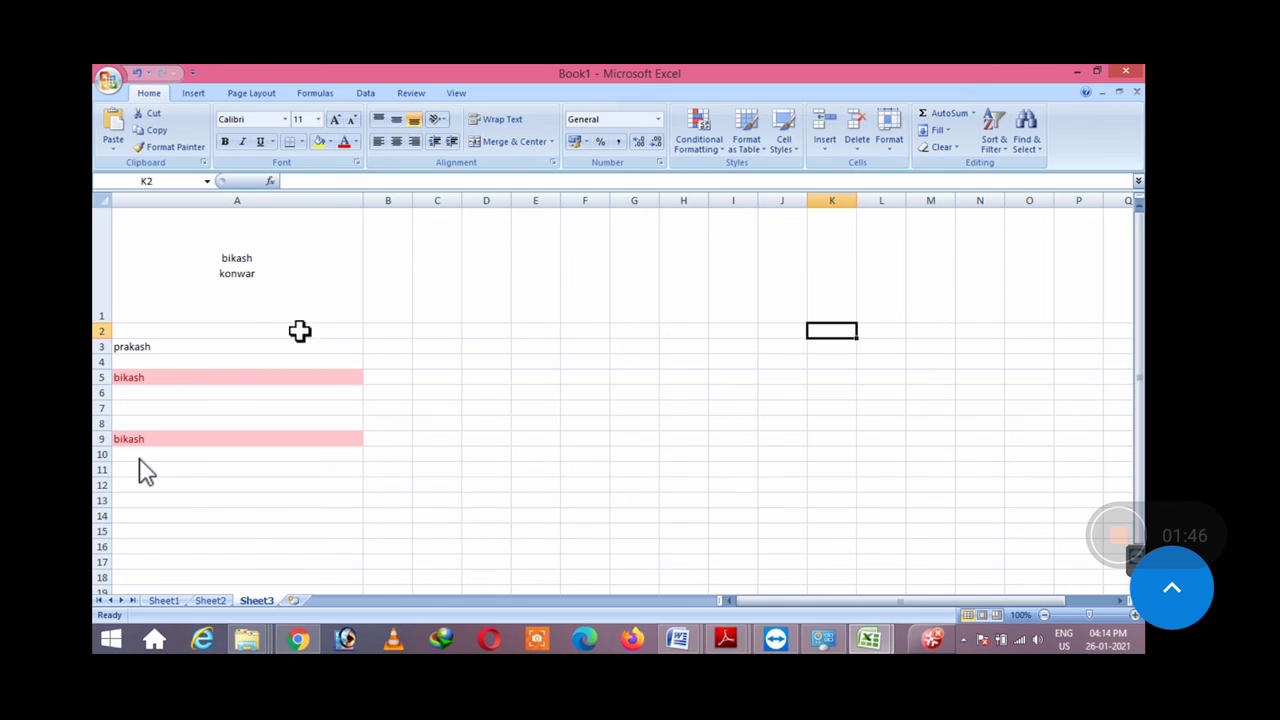
Step: Try to turn on filtering with the empty cell K2 selected
{"action": "left_click", "coordinate": [994, 150]}
{"action": "left_click", "coordinate": [1030, 218]}
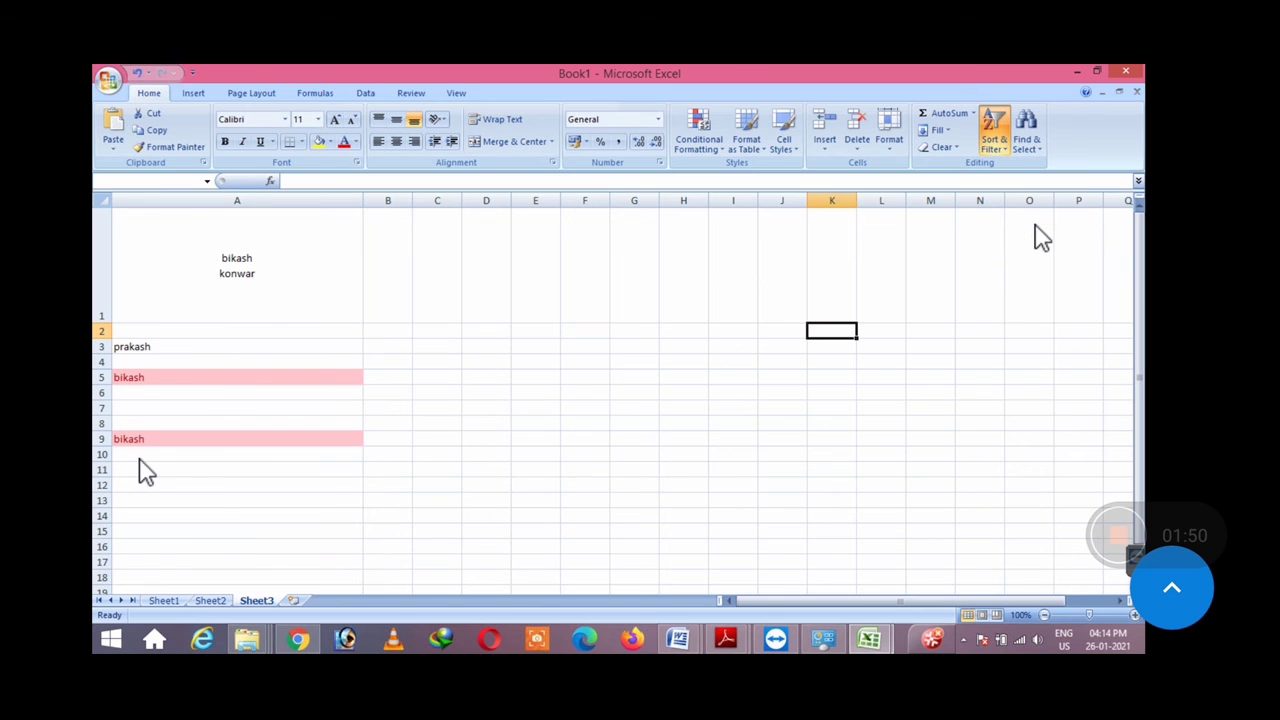
{"action": "left_click", "coordinate": [617, 390]}
Step: Turn on filtering for column A with cell A1 as the header
{"action": "left_click", "coordinate": [231, 268]}
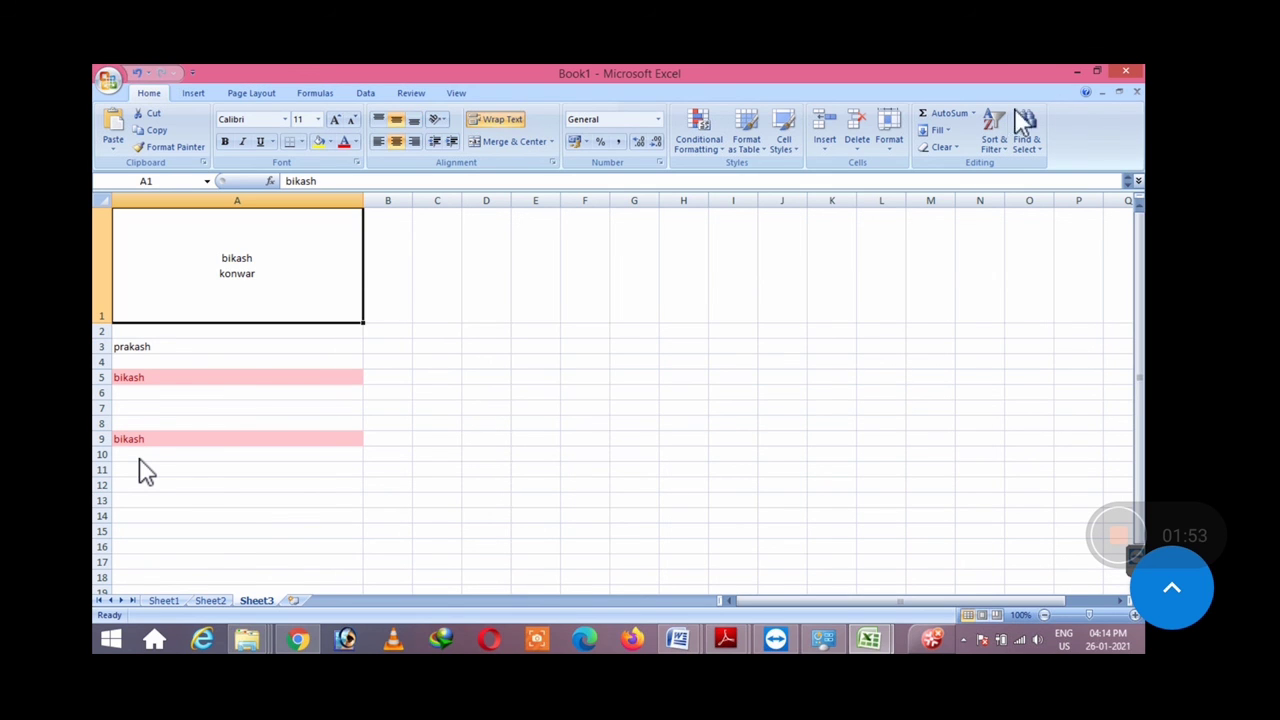
{"action": "left_click", "coordinate": [994, 140]}
{"action": "left_click", "coordinate": [1012, 218]}
Step: Examine the filter choices for column A and untick Select All without applying a filter
{"action": "left_click", "coordinate": [357, 317]}
{"action": "left_click", "coordinate": [490, 341]}
{"action": "left_click", "coordinate": [357, 317]}
{"action": "left_click", "coordinate": [262, 440]}
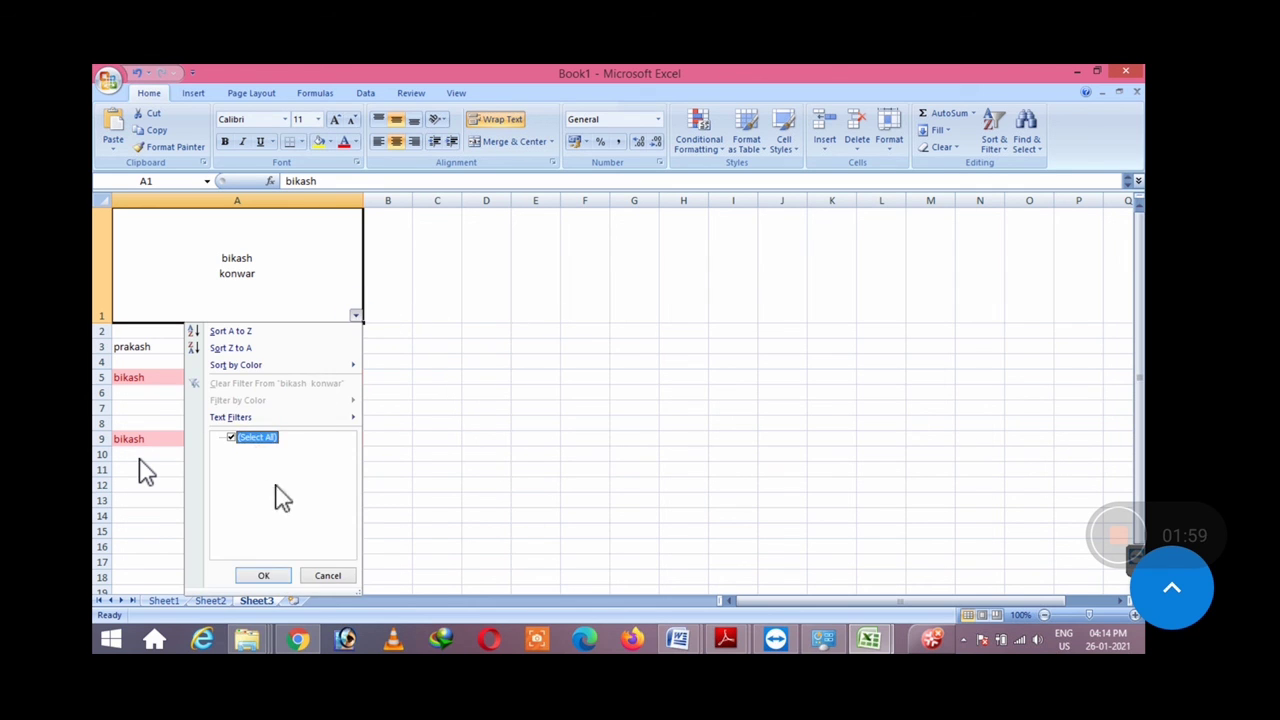
{"action": "left_click", "coordinate": [263, 575]}
{"action": "left_click", "coordinate": [356, 318]}
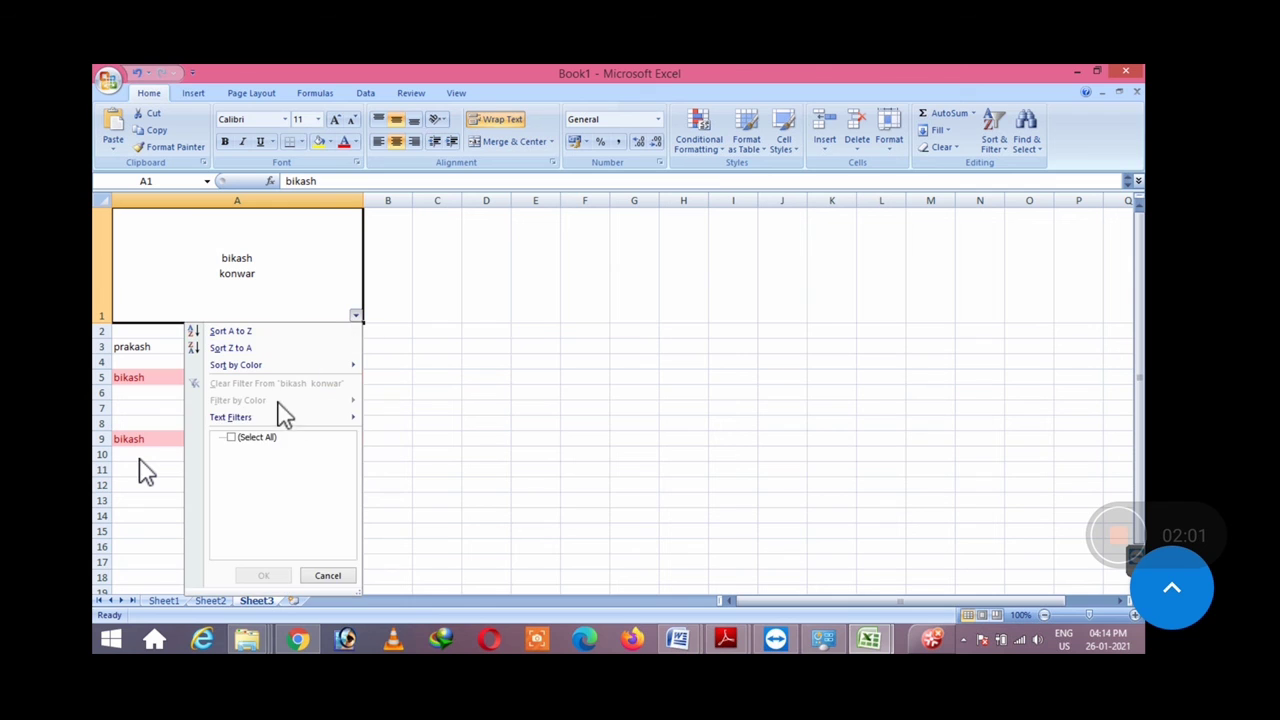
{"action": "left_click", "coordinate": [264, 576]}
{"action": "left_click", "coordinate": [381, 497]}
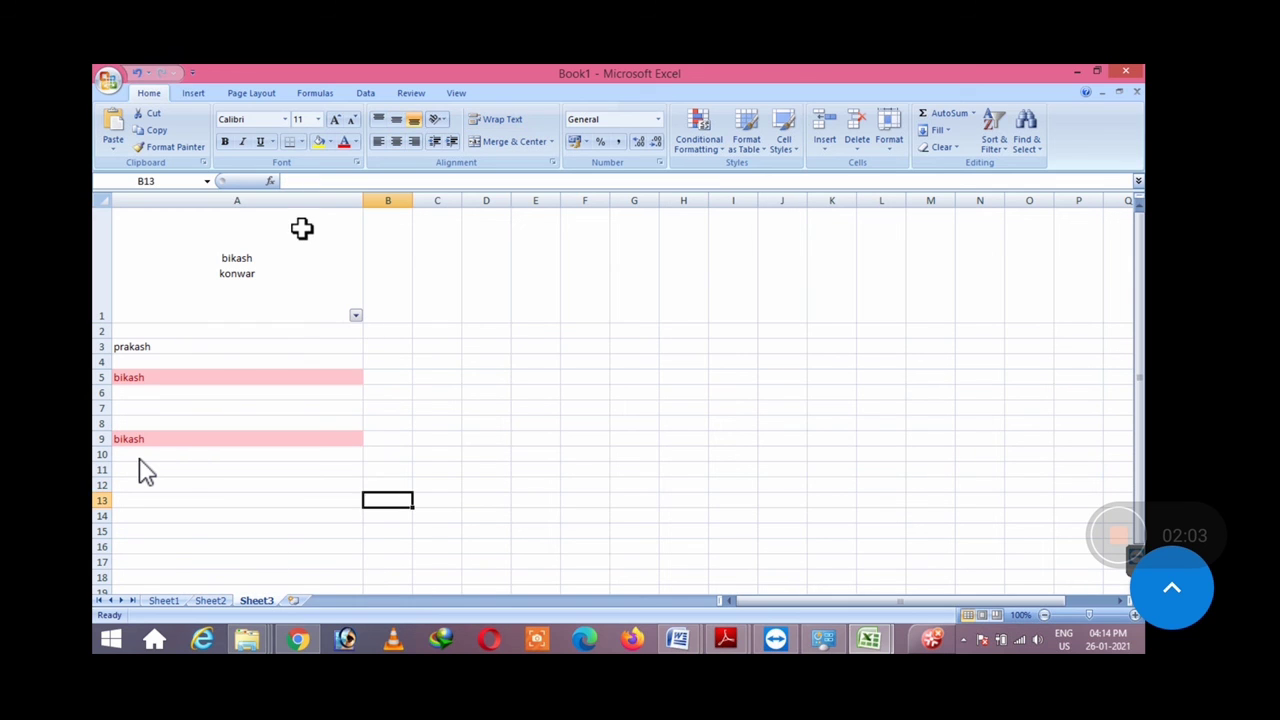
{"action": "left_click", "coordinate": [345, 280]}
{"action": "key", "text": "Right"}
{"action": "key", "text": "Right"}
{"action": "key", "text": "Right"}
{"action": "key", "text": "Right"}
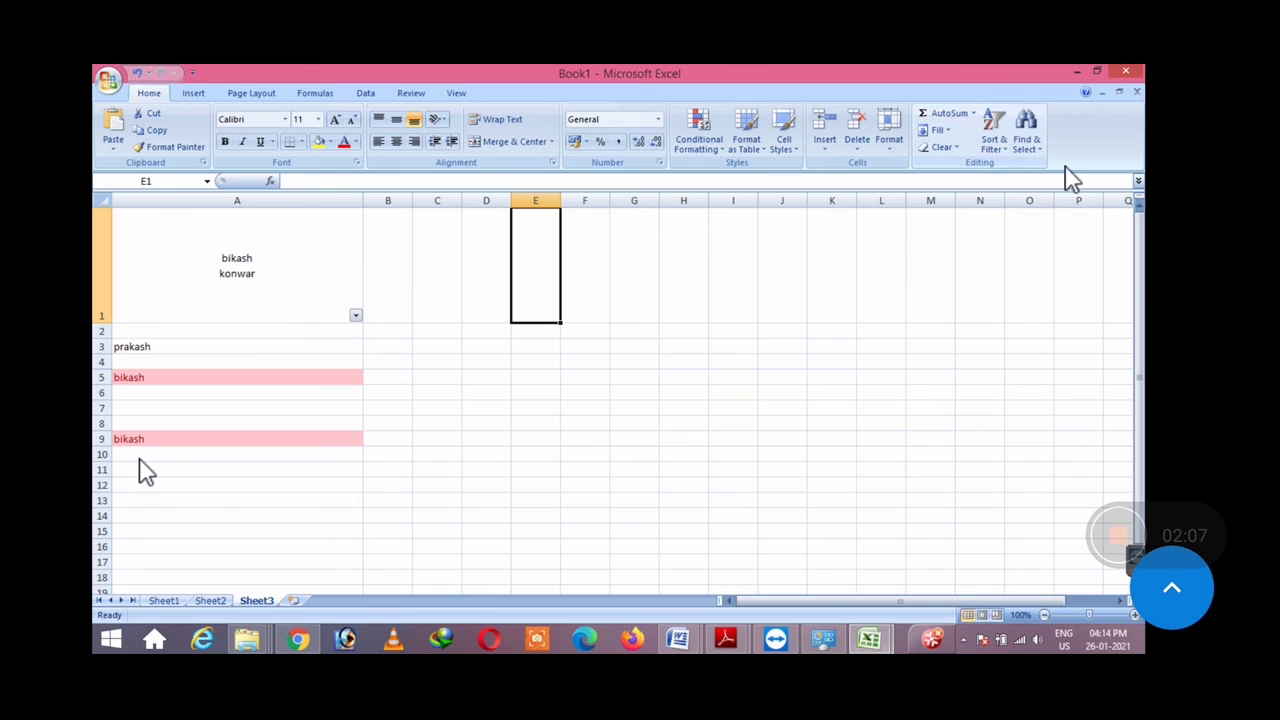
{"action": "left_click", "coordinate": [277, 291]}
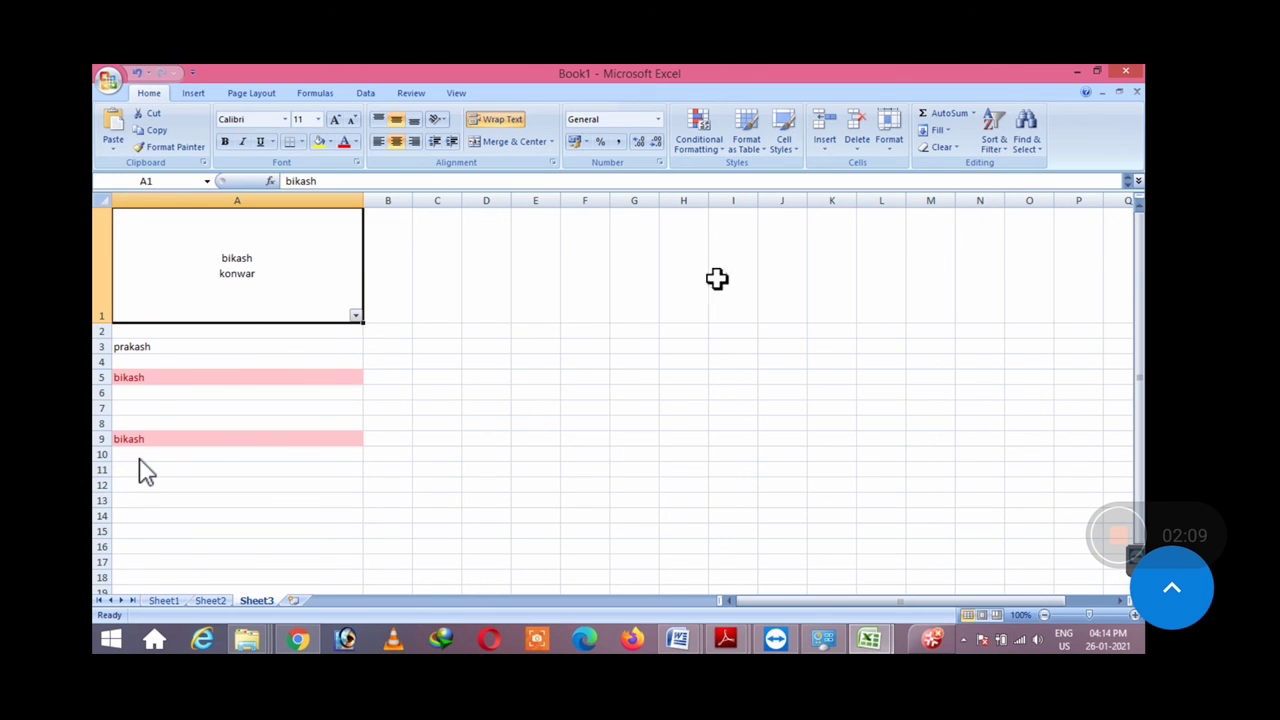
{"action": "left_click", "coordinate": [881, 254]}
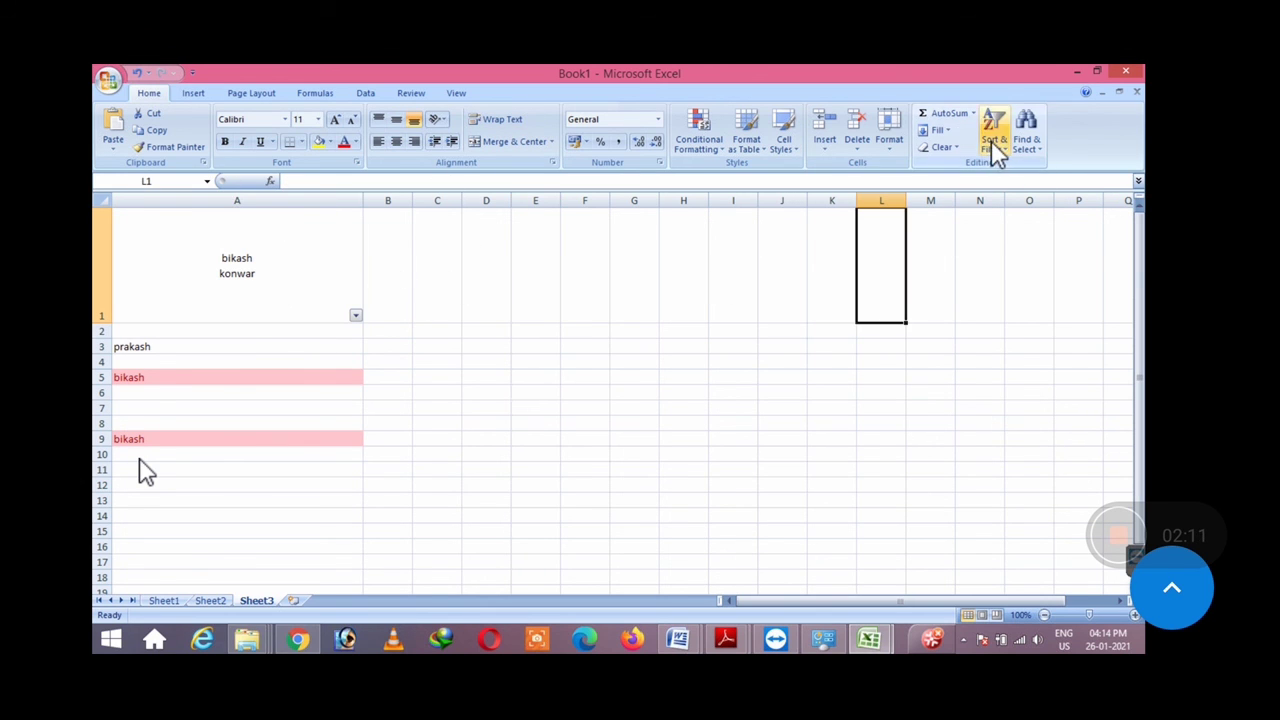
{"action": "left_click", "coordinate": [755, 314]}
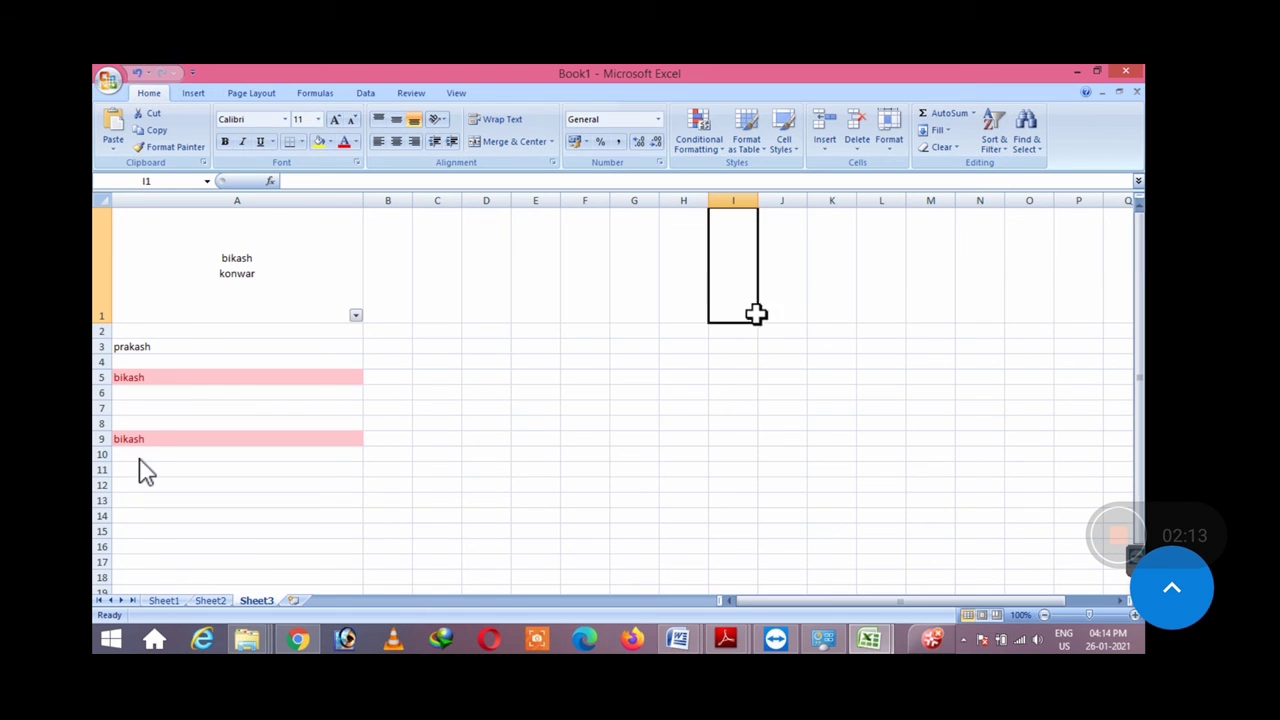
Step: Search the sheet for the first name, go on to its next occurrence and close the search
{"action": "left_click", "coordinate": [1040, 148]}
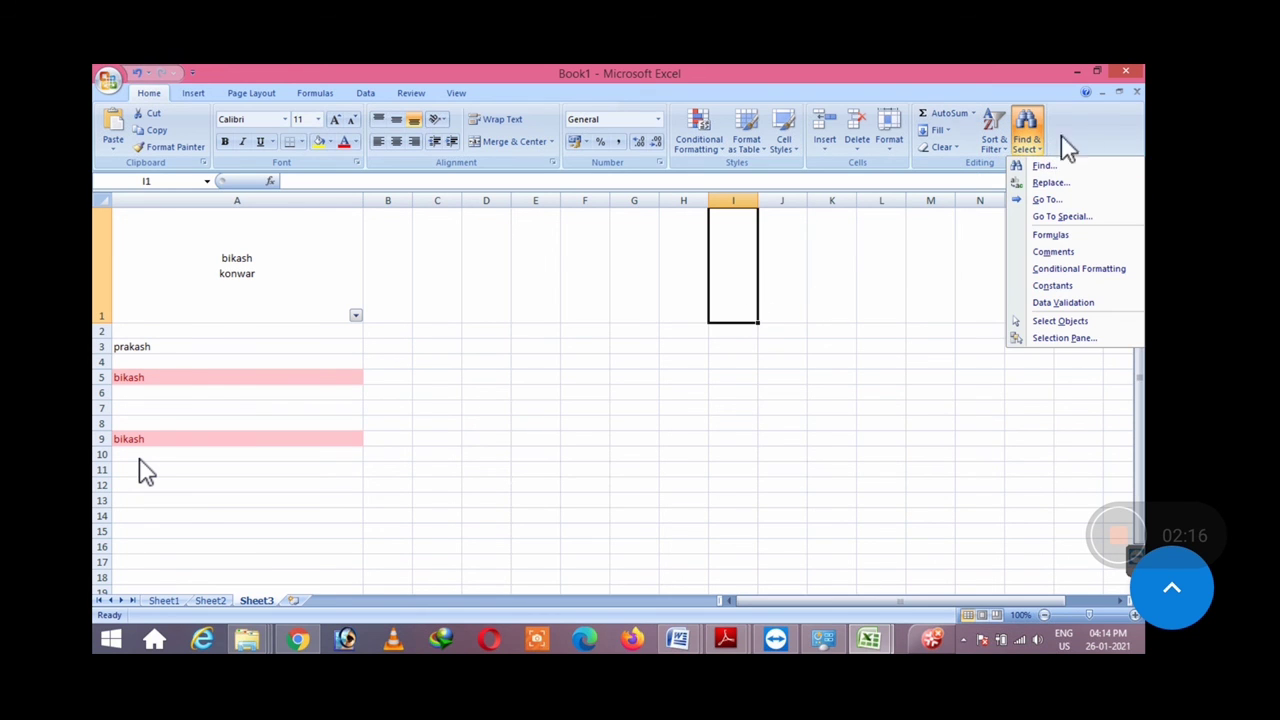
{"action": "left_click", "coordinate": [1042, 168]}
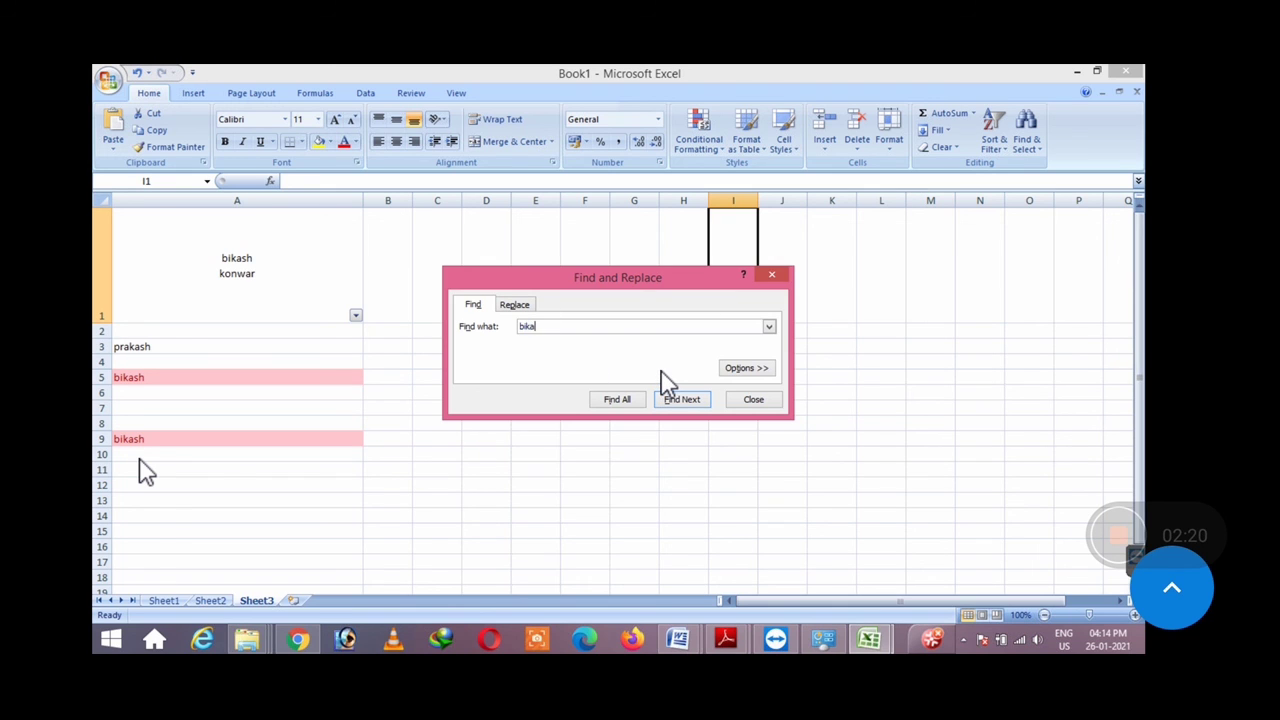
{"action": "key", "text": "Return"}
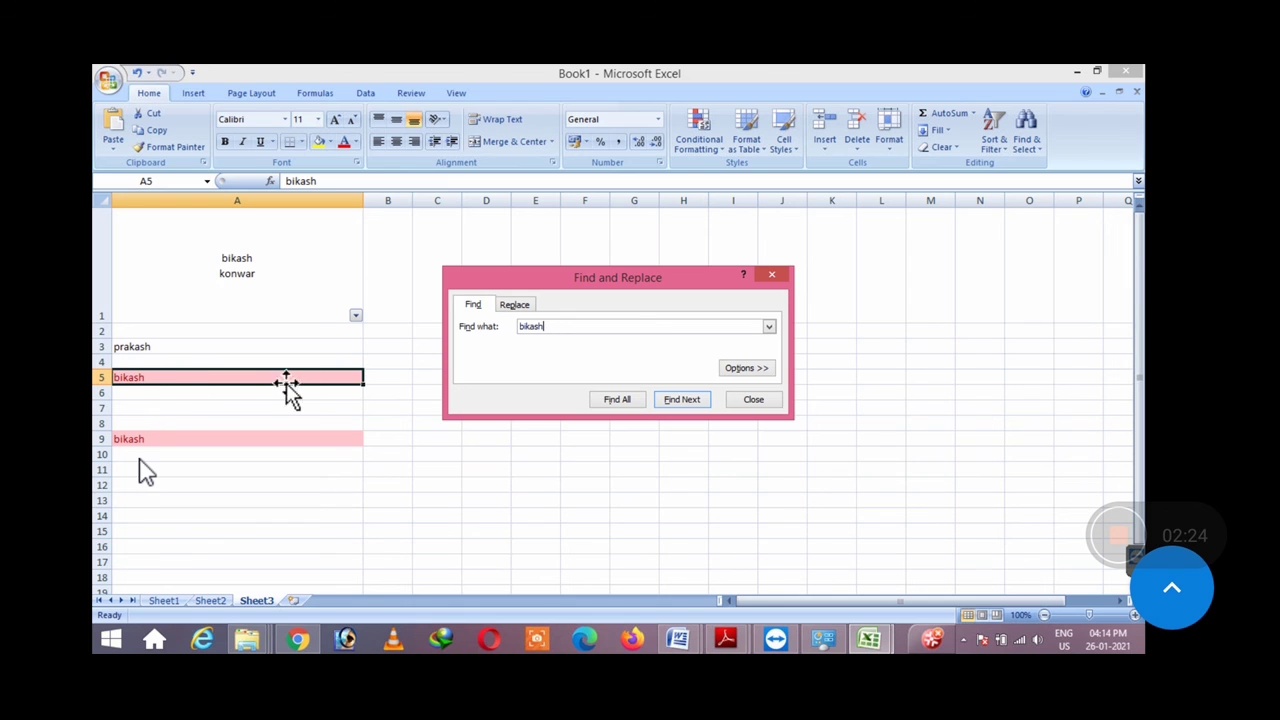
{"action": "left_click", "coordinate": [679, 402]}
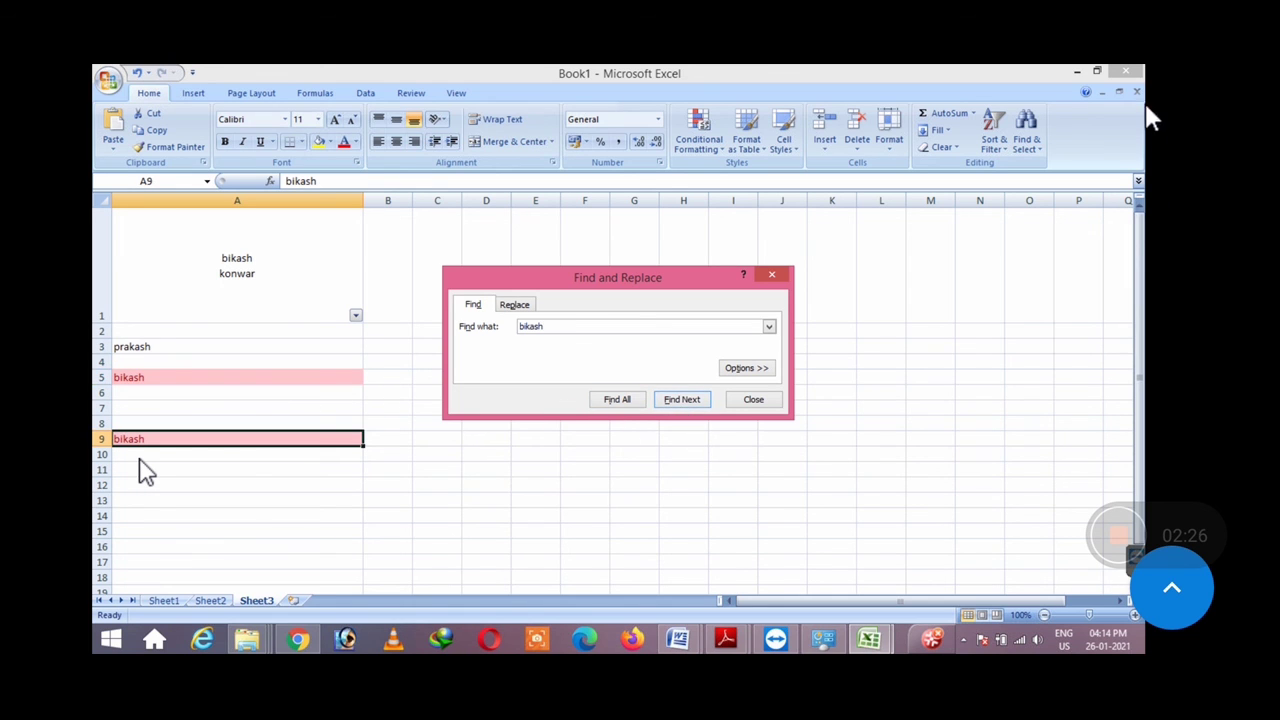
{"action": "left_click", "coordinate": [772, 274]}
{"action": "left_click", "coordinate": [980, 312]}
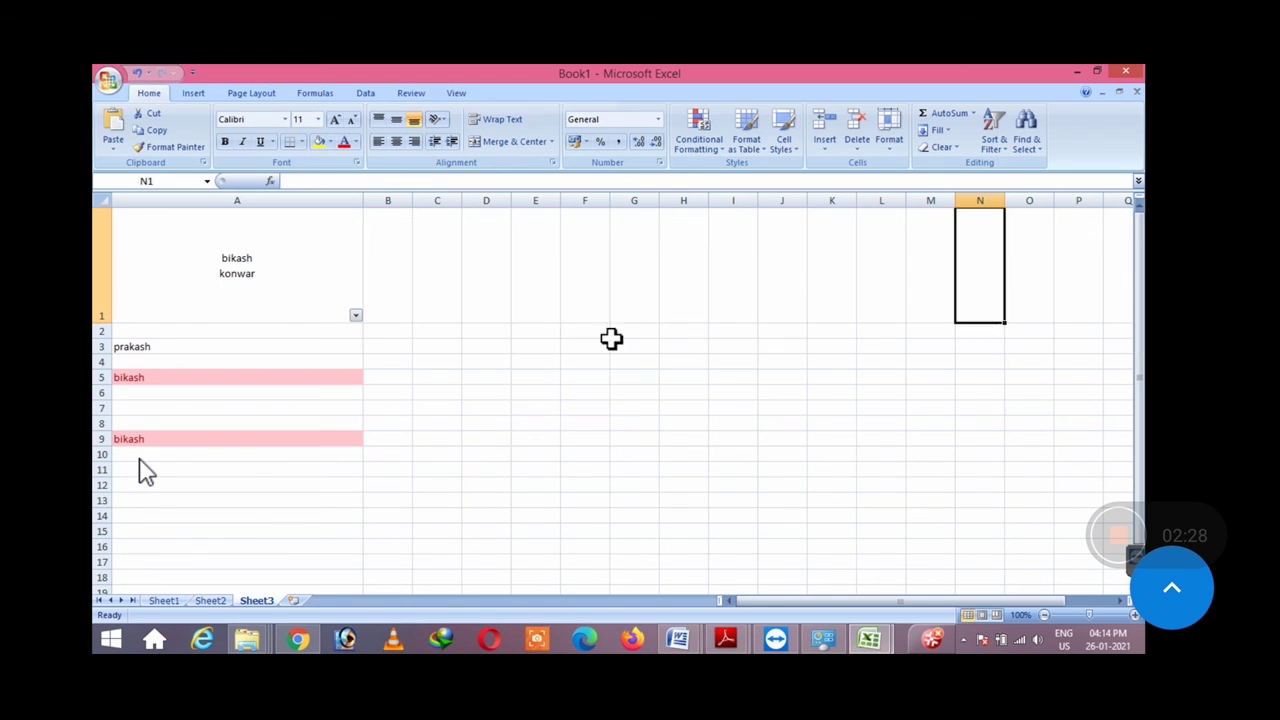